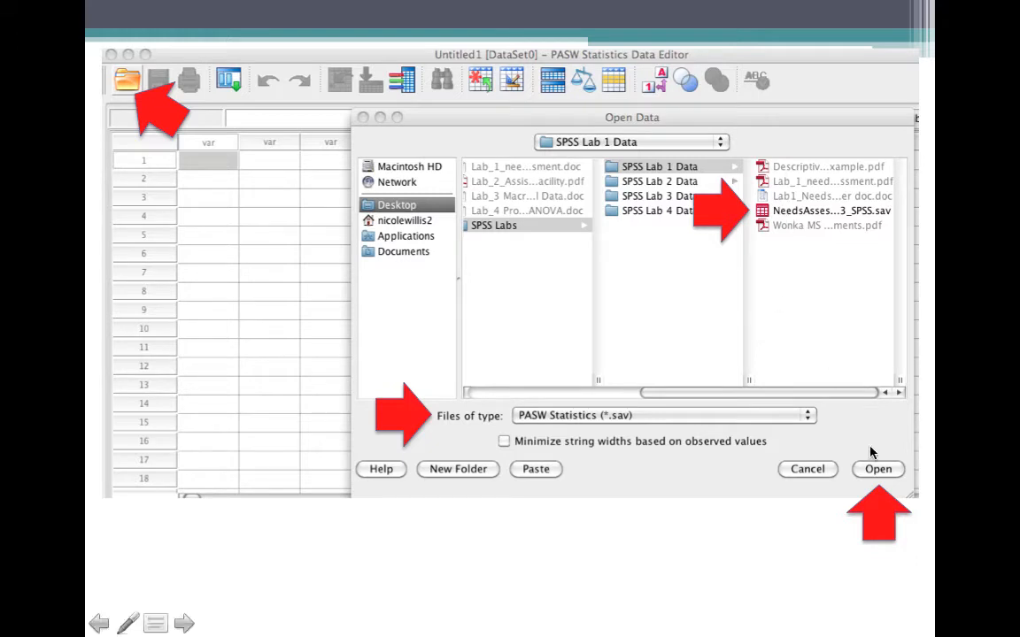
Advance the presentation to the "Reverse-coding" items slide and end the slide show.
{"action": "left_click", "coordinate": [574, 533]}
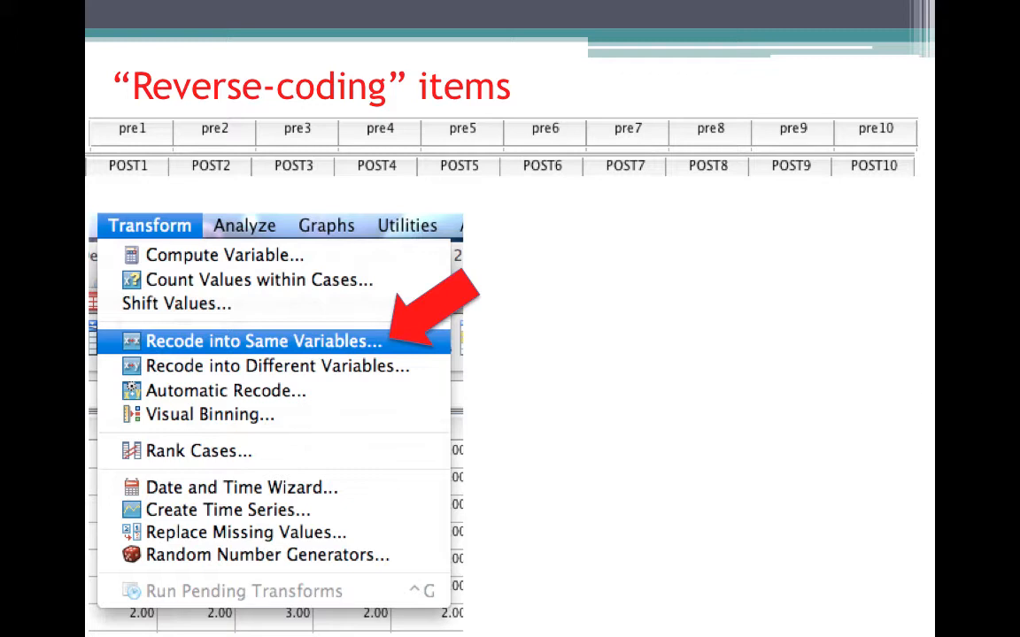
{"action": "right_click", "coordinate": [619, 438]}
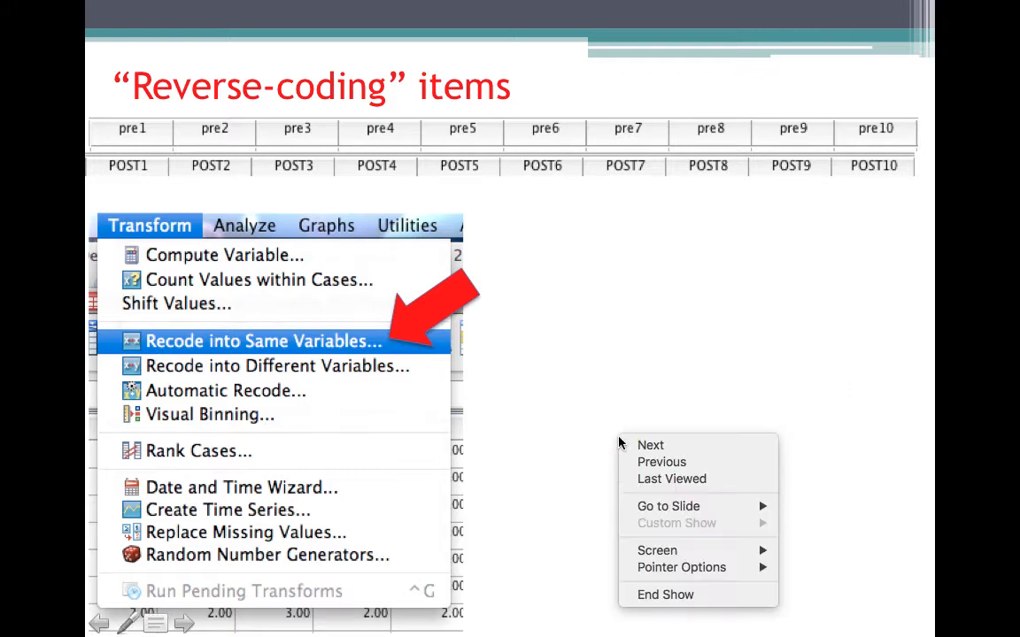
{"action": "left_click", "coordinate": [665, 596]}
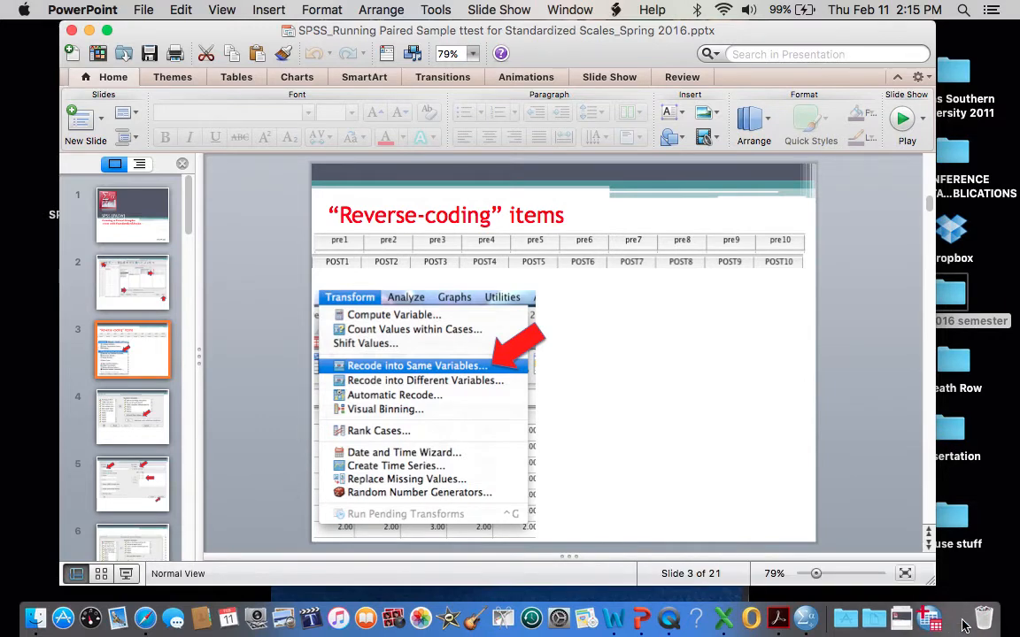
Switch to the Blackboard course in Safari and open the SPSS Lab #2 folder under SPSS Labs.
{"action": "left_click", "coordinate": [964, 625]}
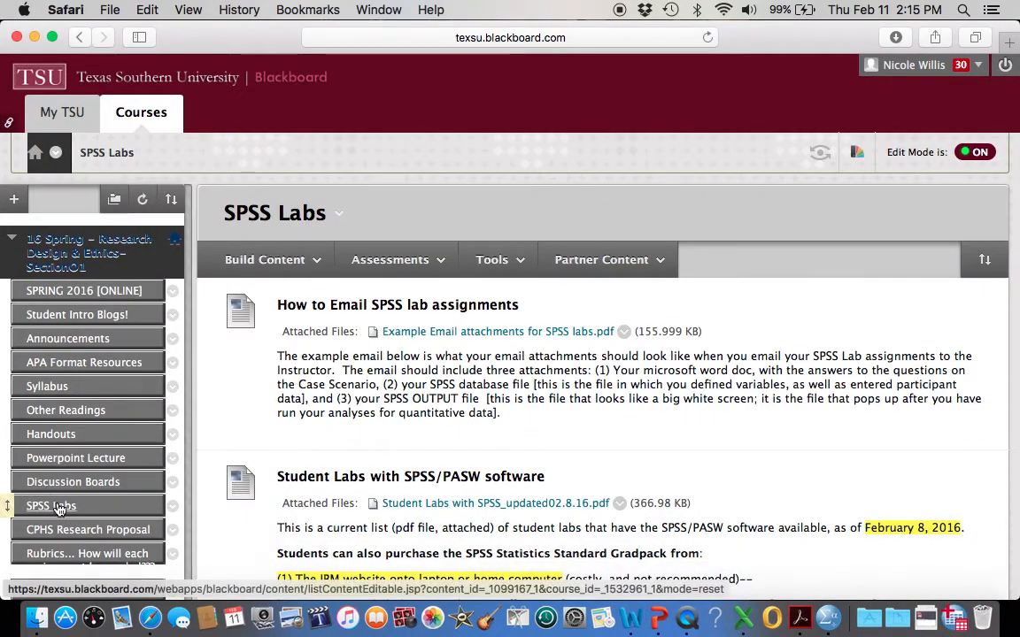
{"action": "left_click", "coordinate": [55, 505]}
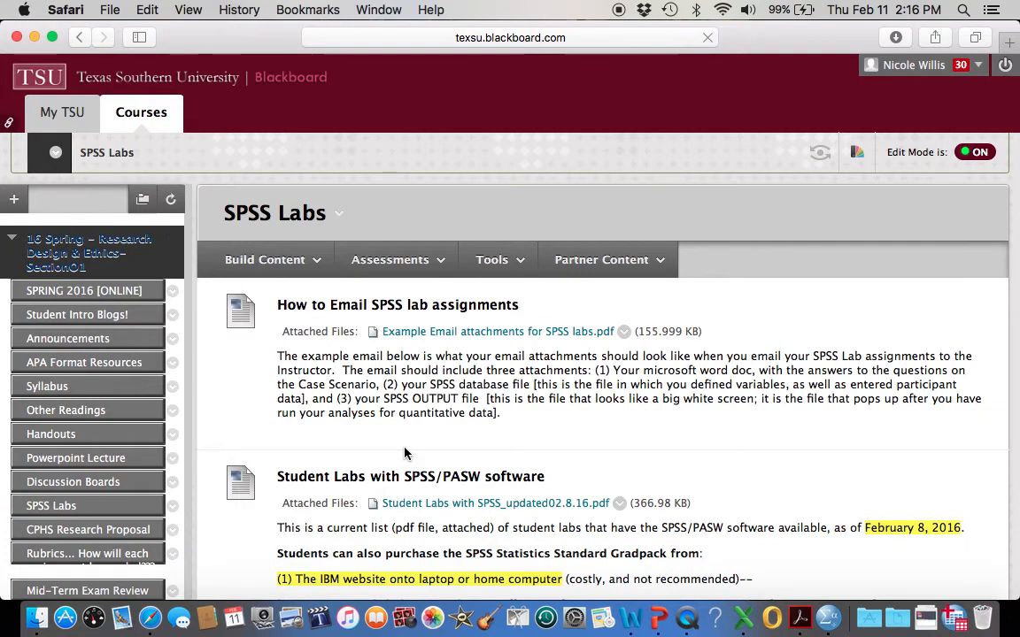
{"action": "scroll", "coordinate": [404, 453], "scroll_direction": "down", "scroll_amount": 10}
{"action": "scroll", "coordinate": [405, 453], "scroll_direction": "down", "scroll_amount": 1}
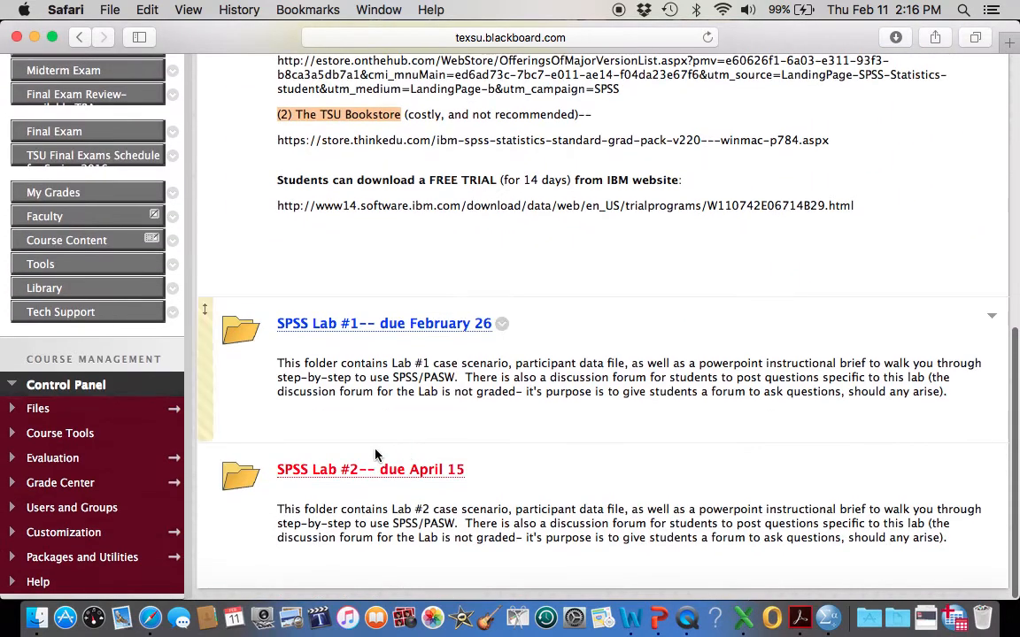
{"action": "left_click", "coordinate": [365, 471]}
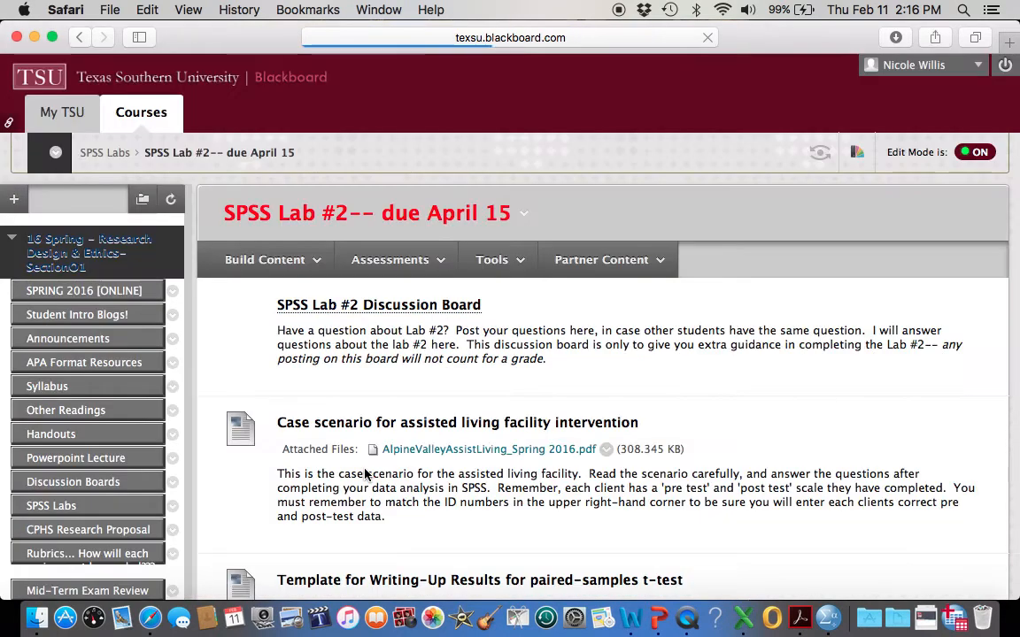
Open AlpineValleyAssistLiving_Spring 2016.pdf and select the RSE scoring sentence about reverse-coding items 1, 3, 4, 7 and 10.
{"action": "left_click", "coordinate": [450, 454], "text": "super"}
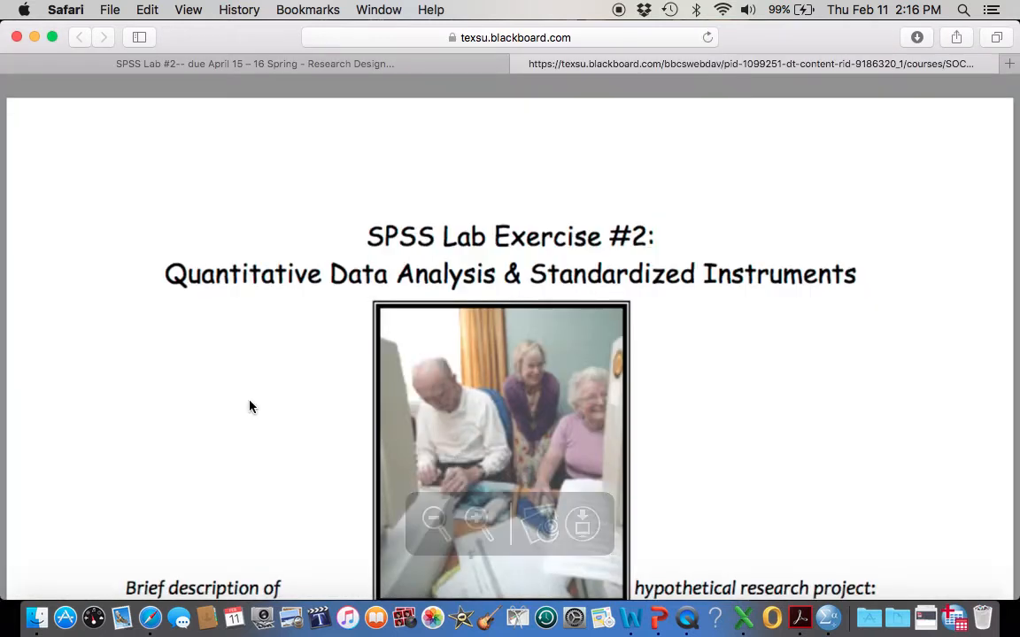
{"action": "scroll", "coordinate": [248, 405], "scroll_direction": "down", "scroll_amount": 4}
{"action": "scroll", "coordinate": [246, 405], "scroll_direction": "down", "scroll_amount": 15}
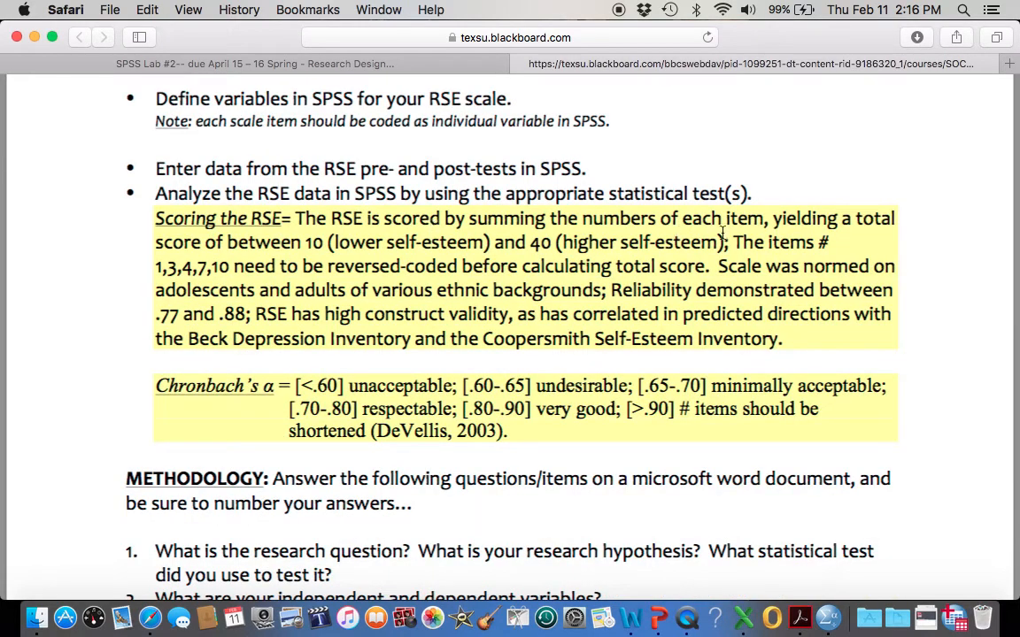
{"action": "left_click", "coordinate": [738, 243]}
{"action": "left_click_drag", "start_coordinate": [738, 243], "coordinate": [704, 267]}
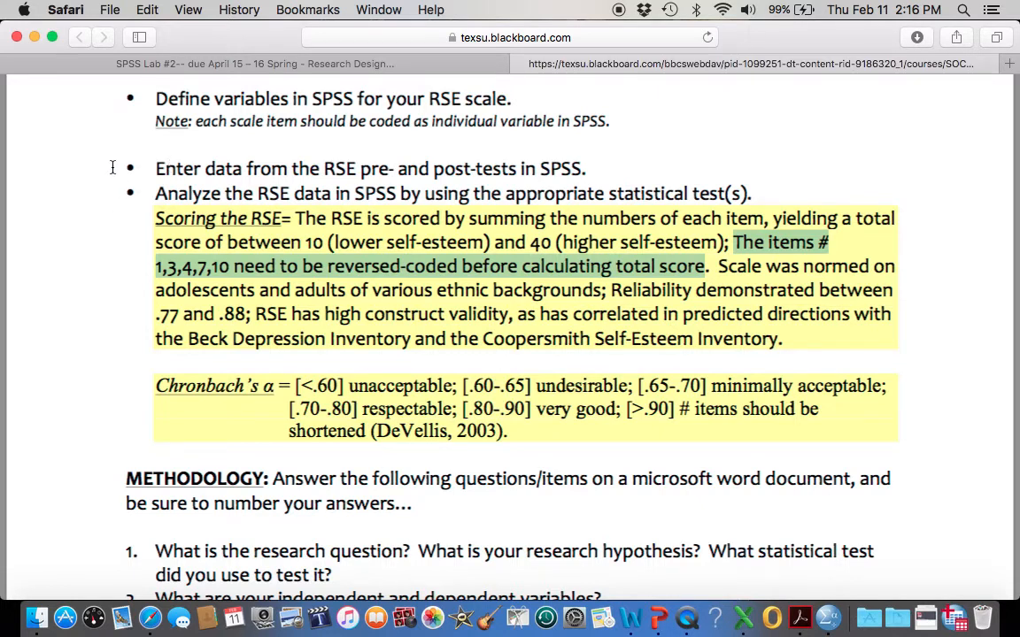
Minimize Safari, switch to the SPSS data editor and open Recode into Same Variables for the assisted living dataset.
{"action": "left_click", "coordinate": [34, 36]}
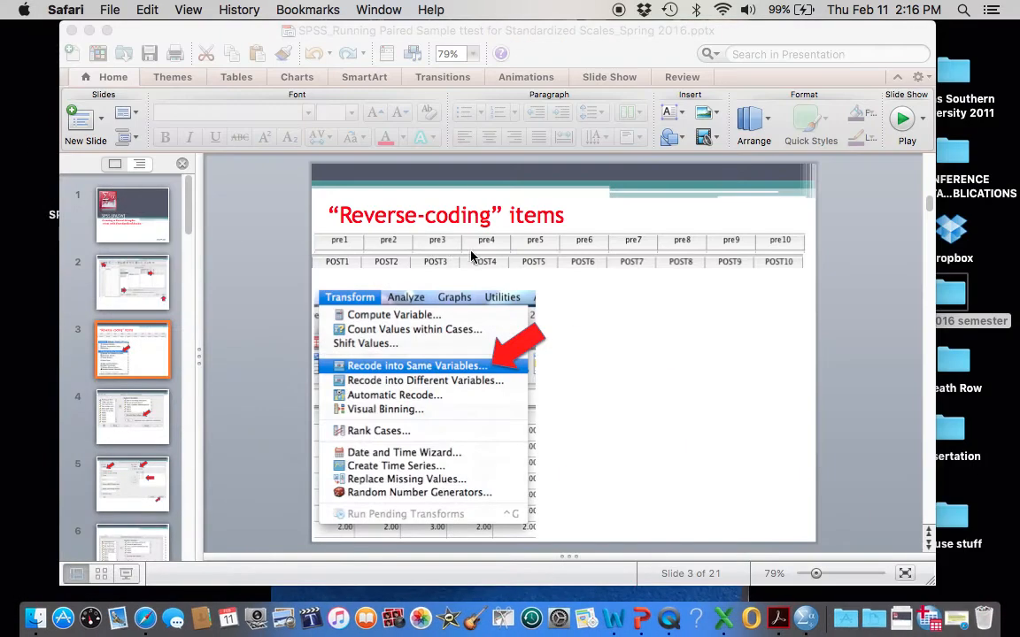
{"action": "left_click", "coordinate": [933, 627]}
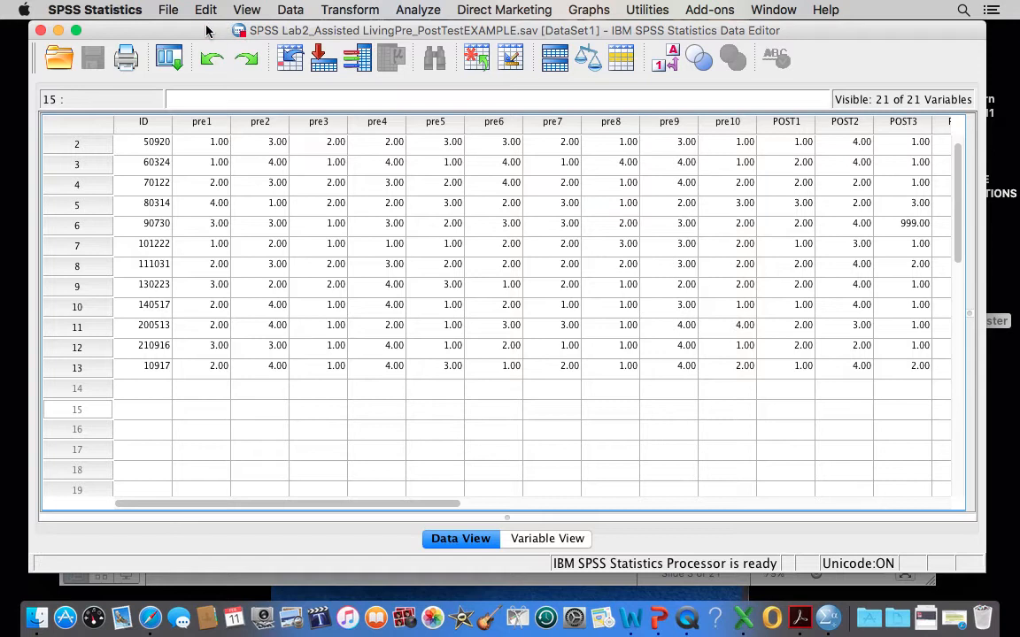
{"action": "left_click_drag", "start_coordinate": [205, 29], "coordinate": [193, 33]}
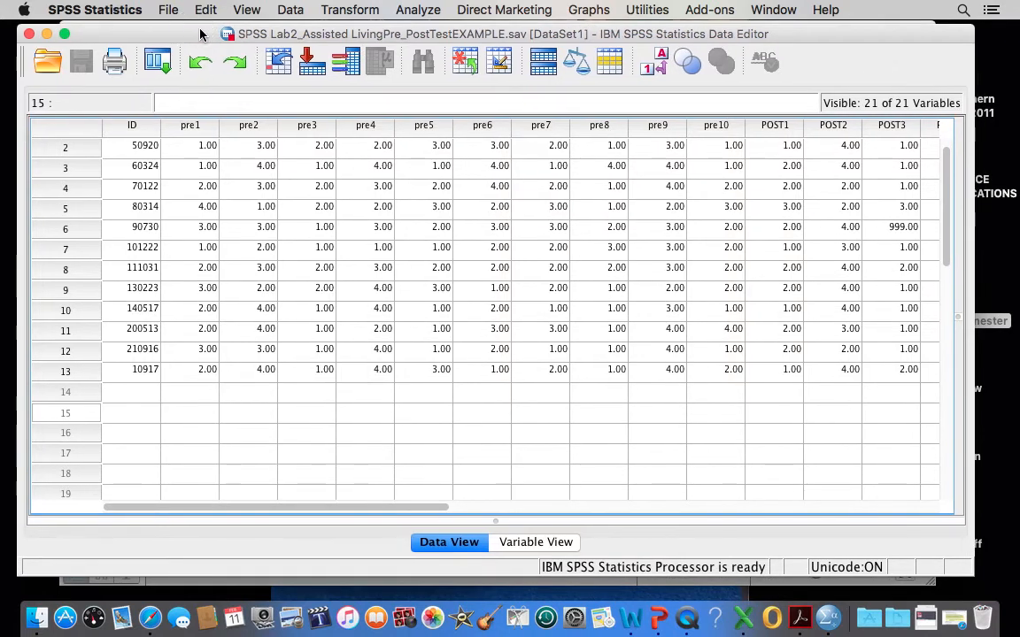
{"action": "left_click", "coordinate": [348, 10]}
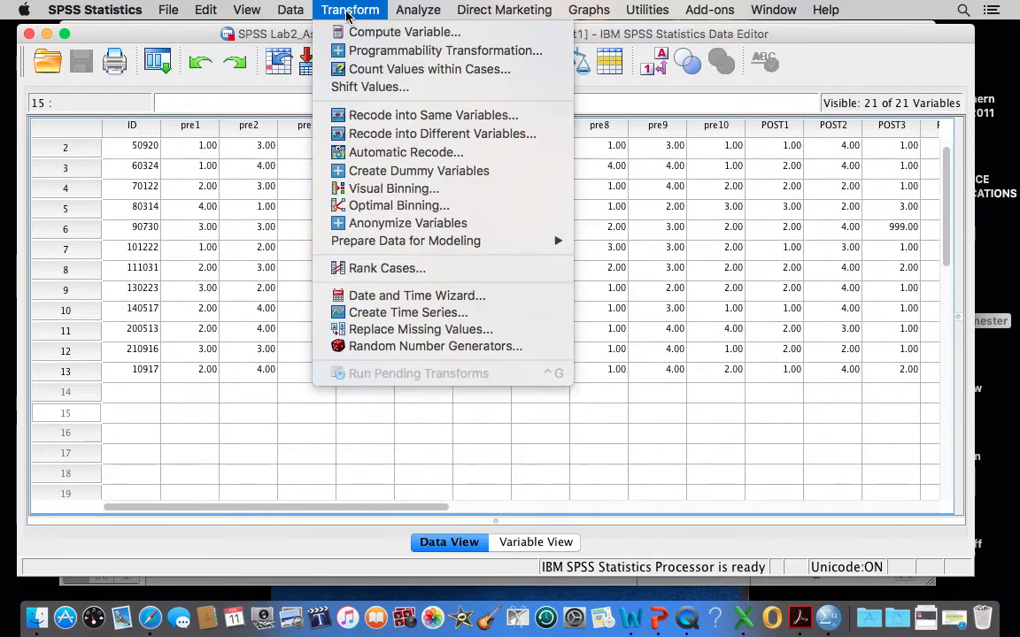
{"action": "left_click", "coordinate": [395, 117]}
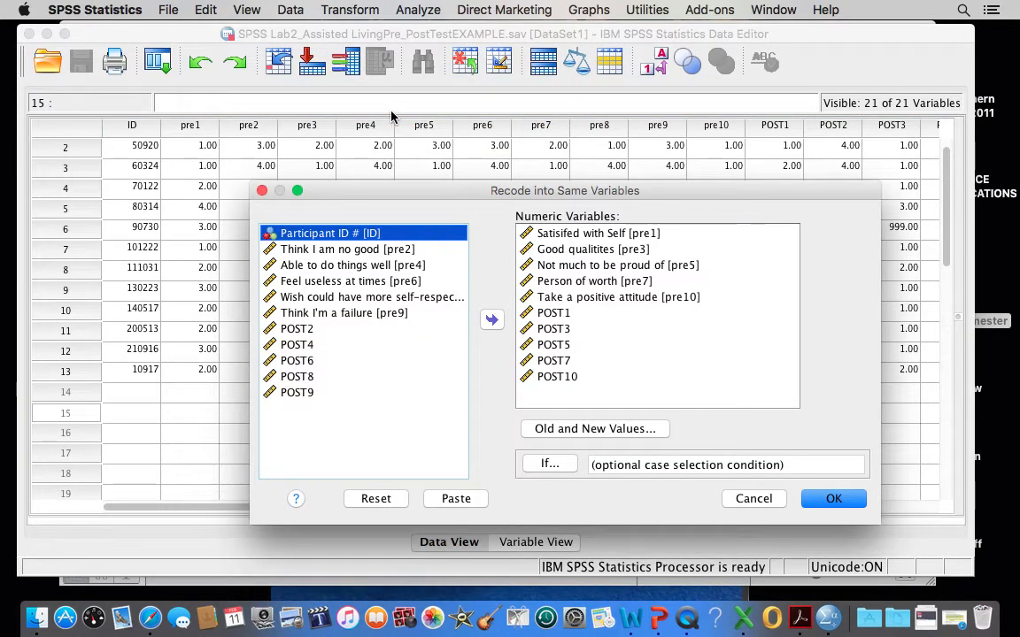
Remove all variables, from pre1 through POST10, from the recode's numeric variables list.
{"action": "left_click", "coordinate": [571, 235]}
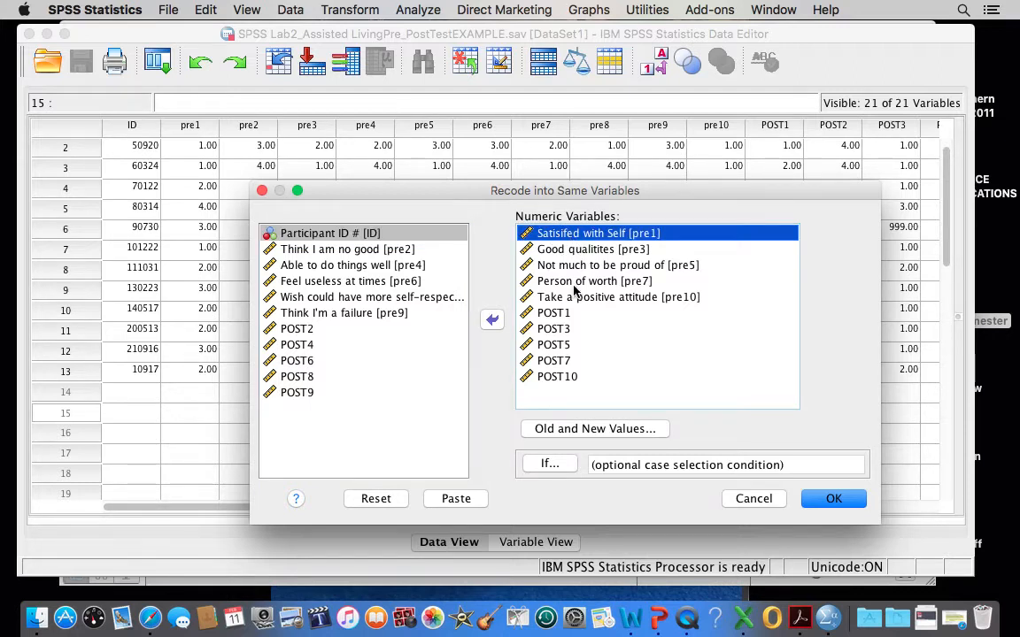
{"action": "left_click", "coordinate": [549, 379], "text": "shift"}
{"action": "left_click", "coordinate": [488, 322]}
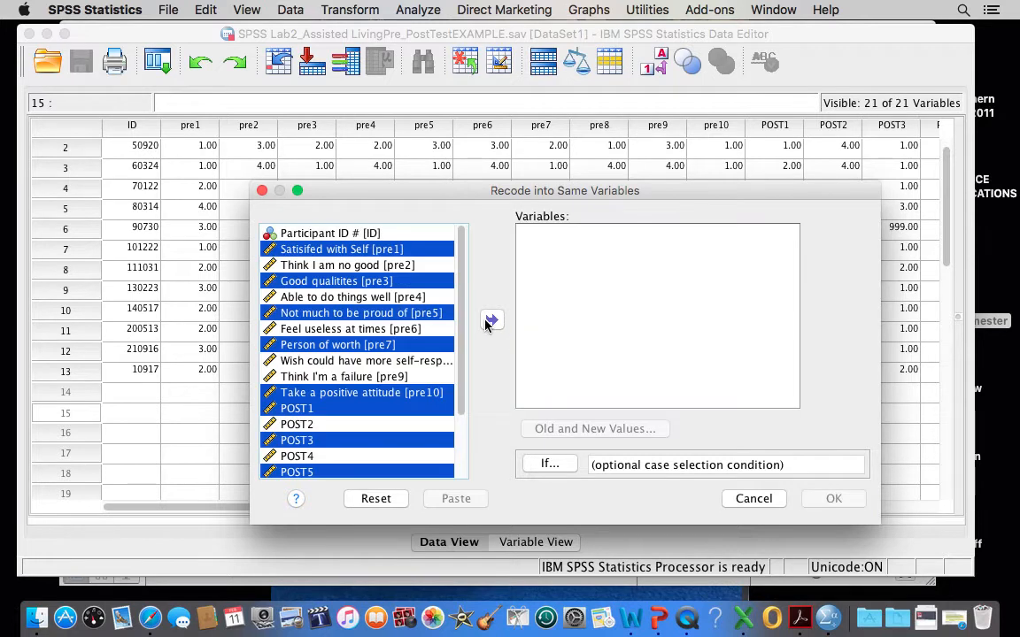
{"action": "left_click", "coordinate": [346, 319]}
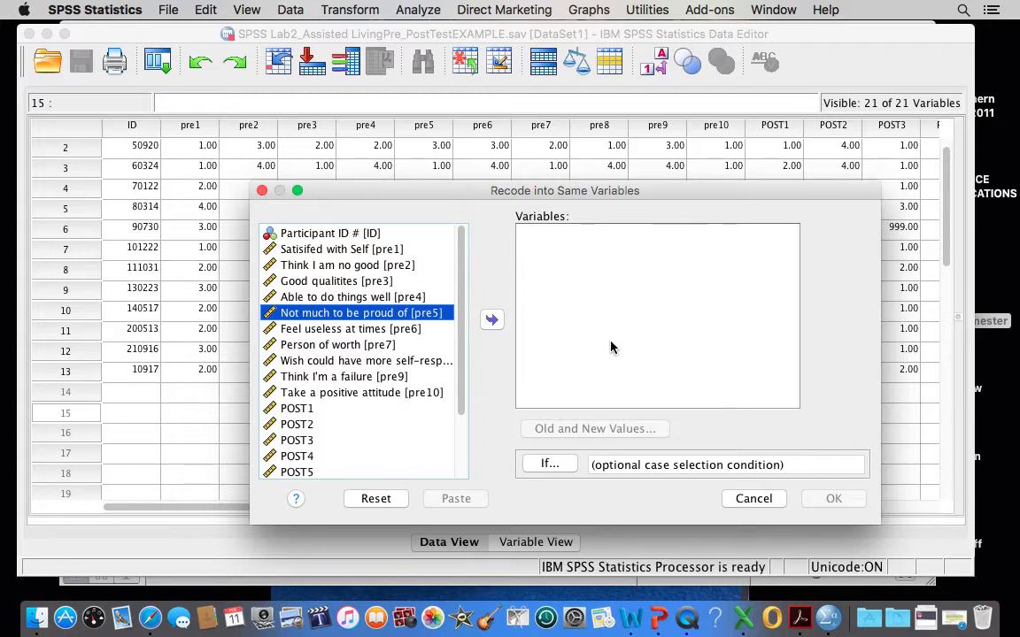
Add the pre-test items pre1, pre3, pre4, pre7 and pre10 to the variables to recode.
{"action": "left_click", "coordinate": [365, 252]}
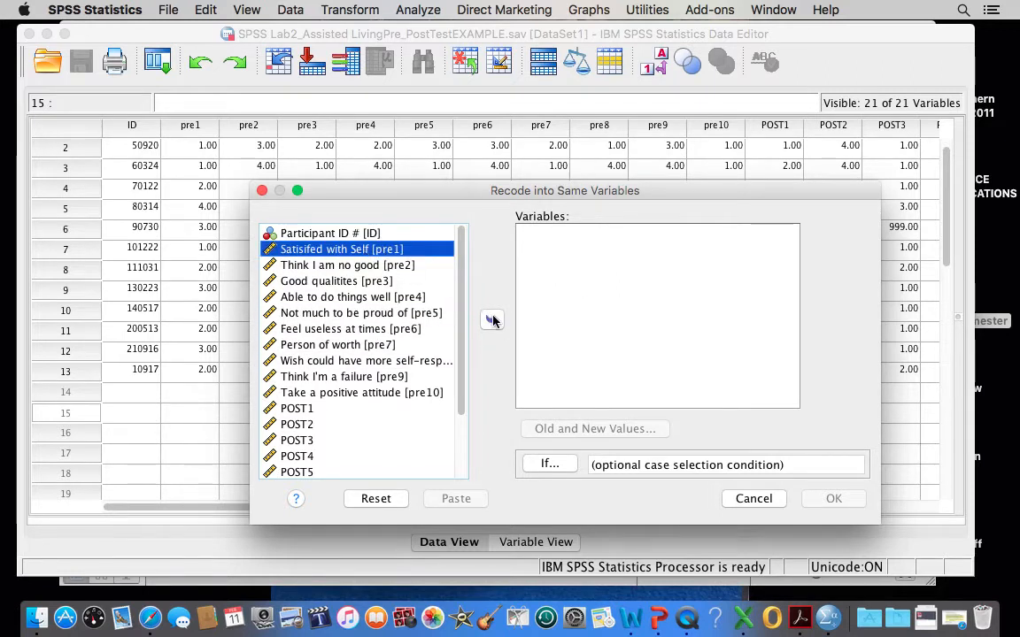
{"action": "left_click", "coordinate": [491, 320]}
{"action": "left_click", "coordinate": [366, 266]}
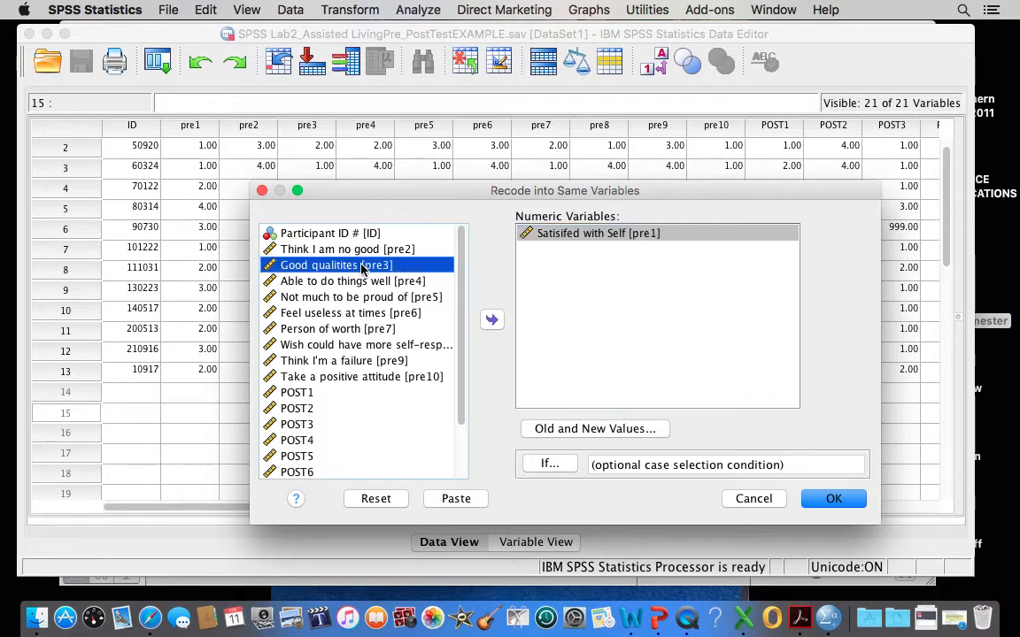
{"action": "left_click", "coordinate": [493, 322]}
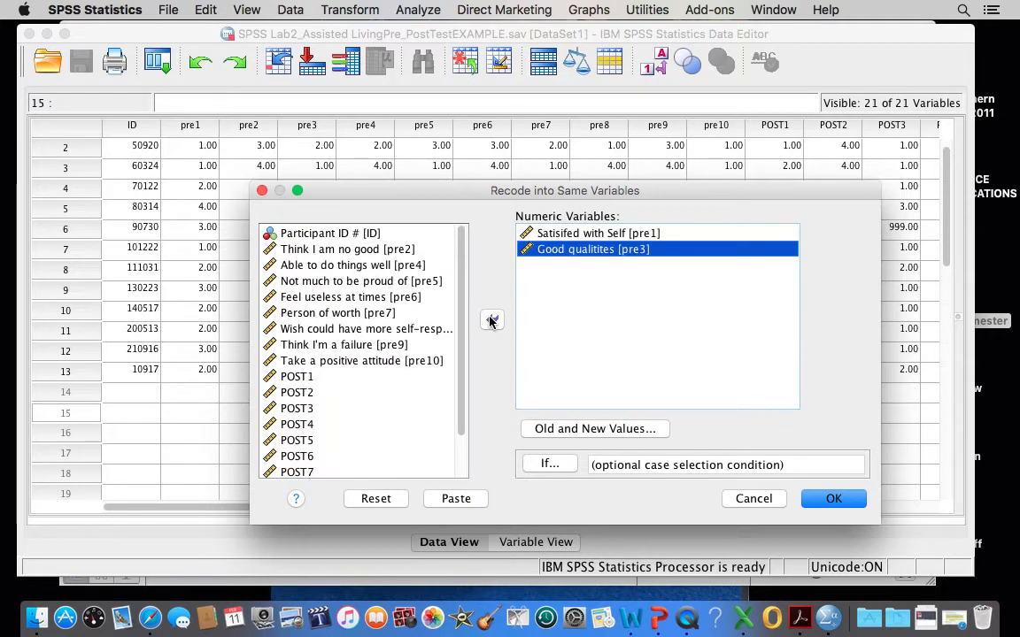
{"action": "left_click", "coordinate": [334, 267]}
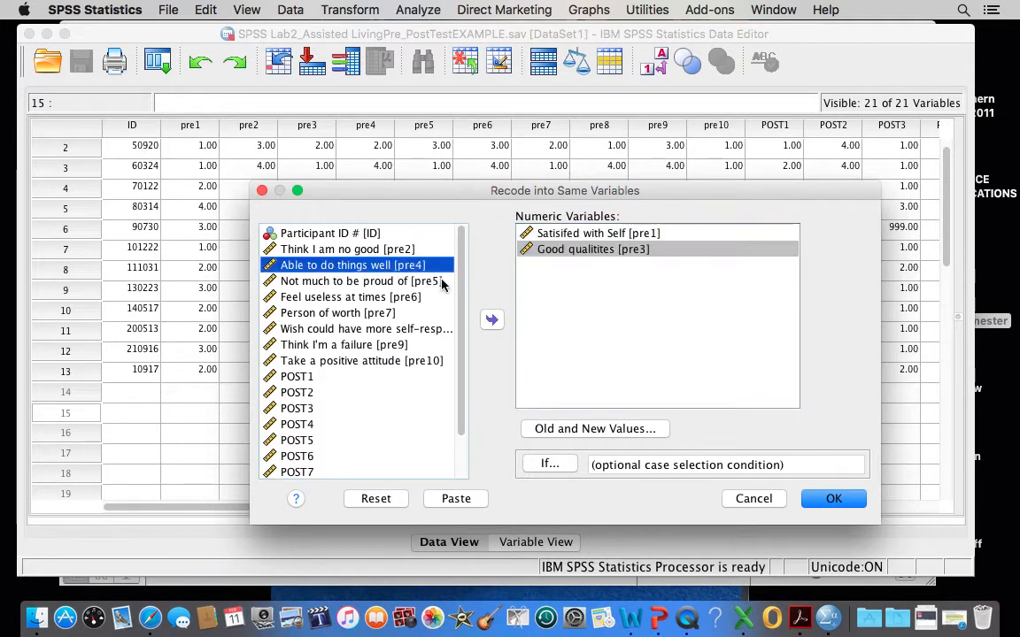
{"action": "left_click", "coordinate": [494, 320]}
{"action": "left_click", "coordinate": [336, 298]}
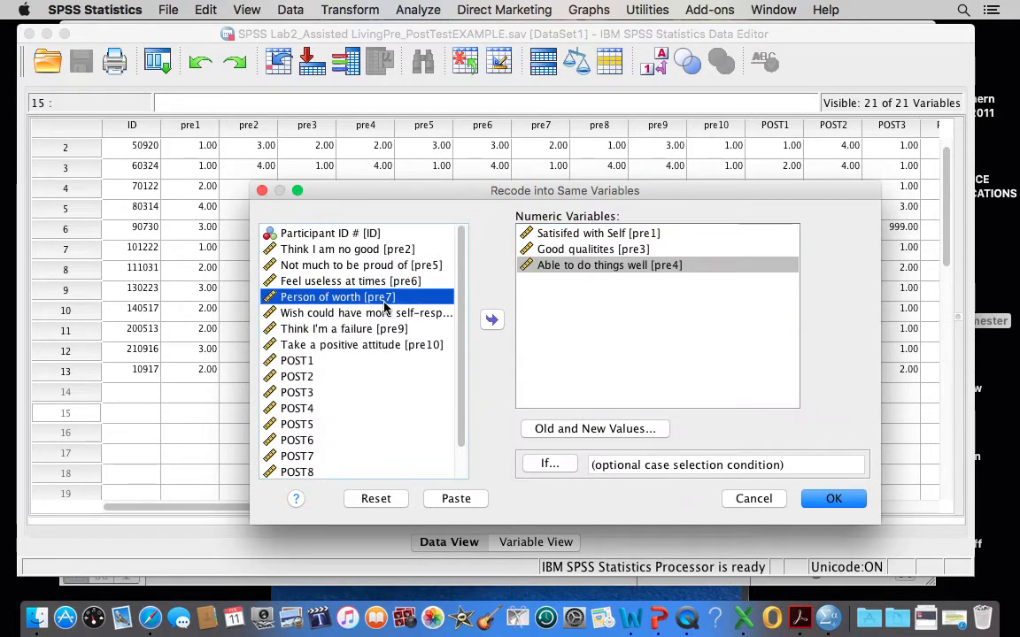
{"action": "left_click", "coordinate": [493, 320]}
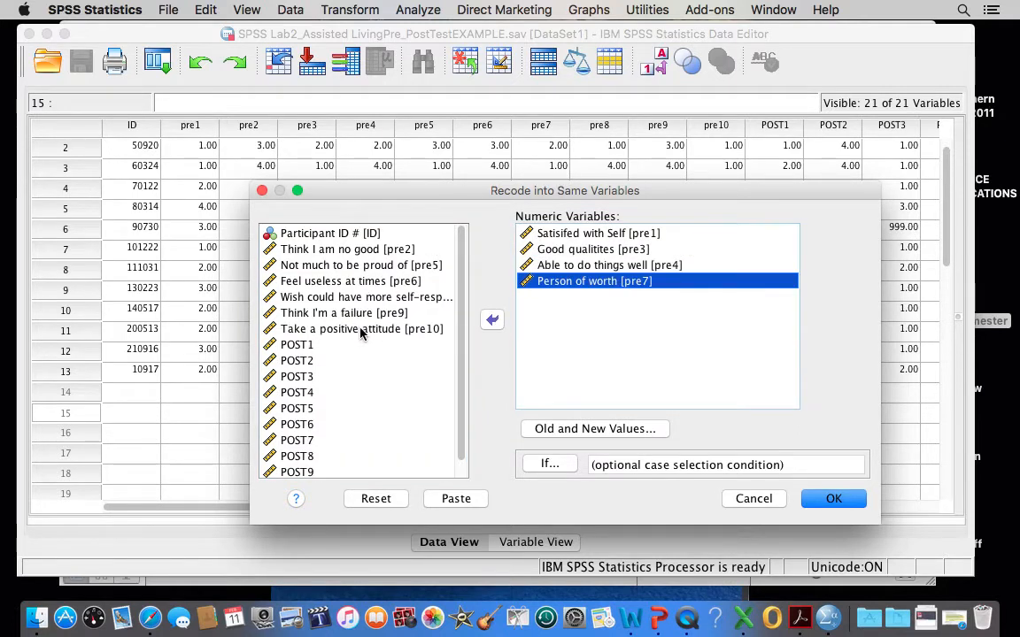
{"action": "left_click", "coordinate": [360, 330]}
{"action": "left_click", "coordinate": [492, 319]}
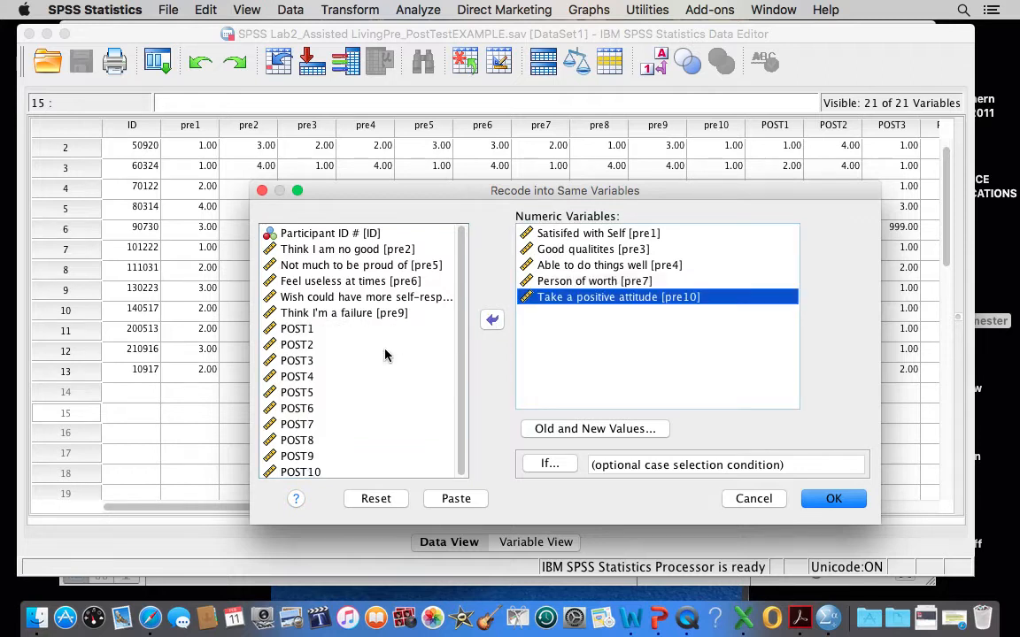
Add the post-test items POST1, POST3, POST4, POST7 and POST10 to the variables to recode.
{"action": "left_click", "coordinate": [293, 328]}
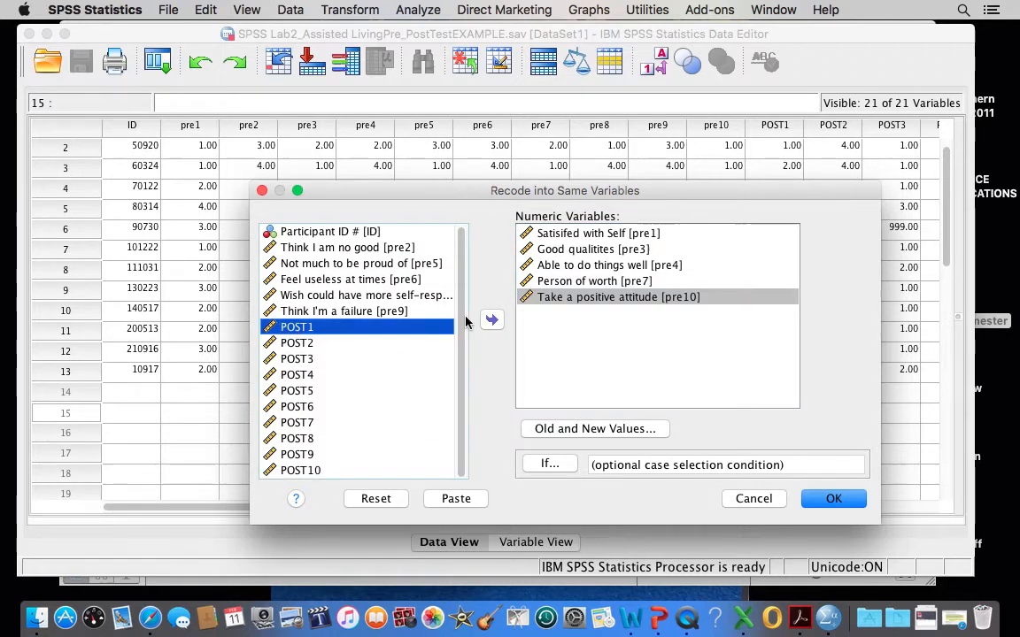
{"action": "left_click", "coordinate": [490, 320]}
{"action": "left_click", "coordinate": [282, 344]}
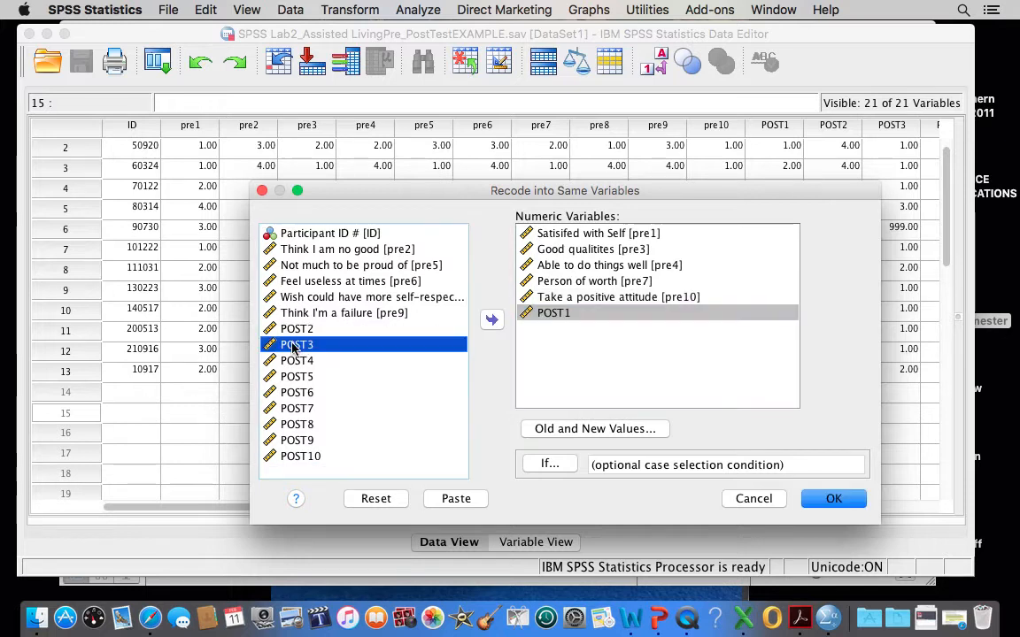
{"action": "left_click", "coordinate": [492, 320]}
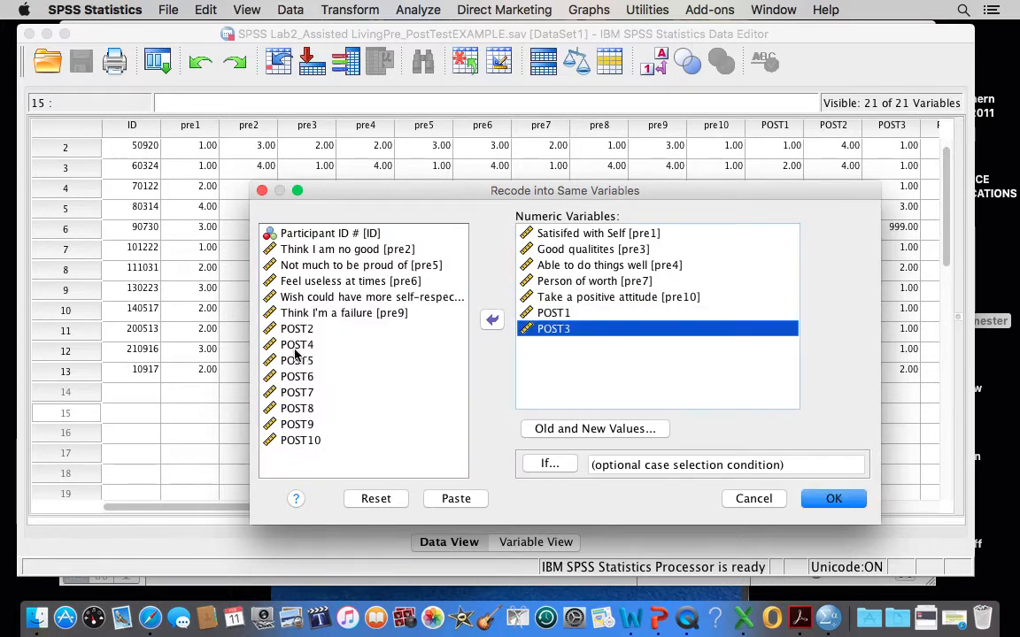
{"action": "left_click", "coordinate": [455, 342]}
{"action": "left_click", "coordinate": [492, 319]}
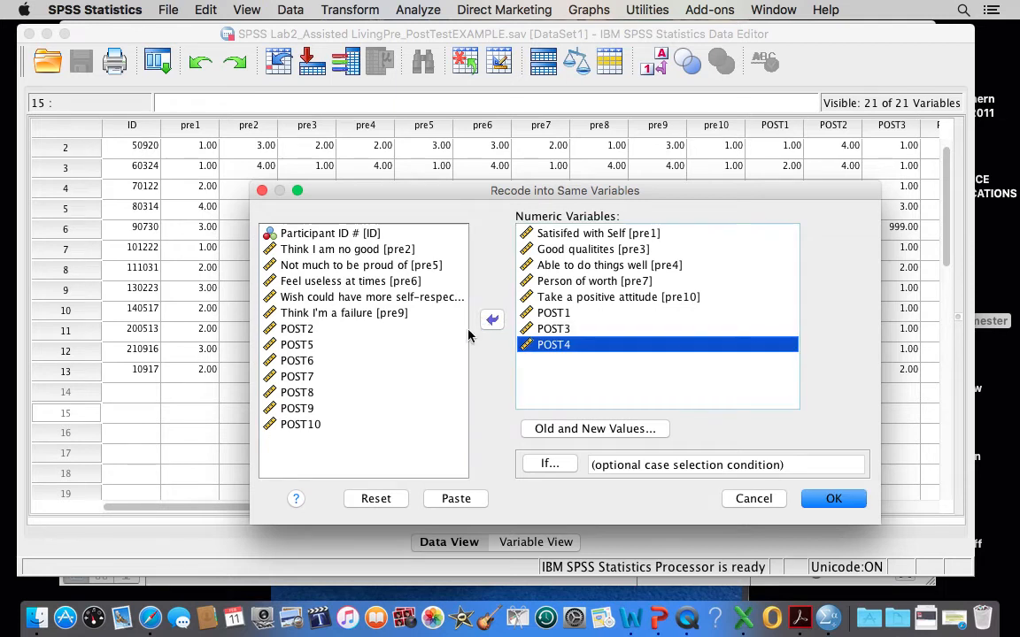
{"action": "left_click", "coordinate": [298, 378]}
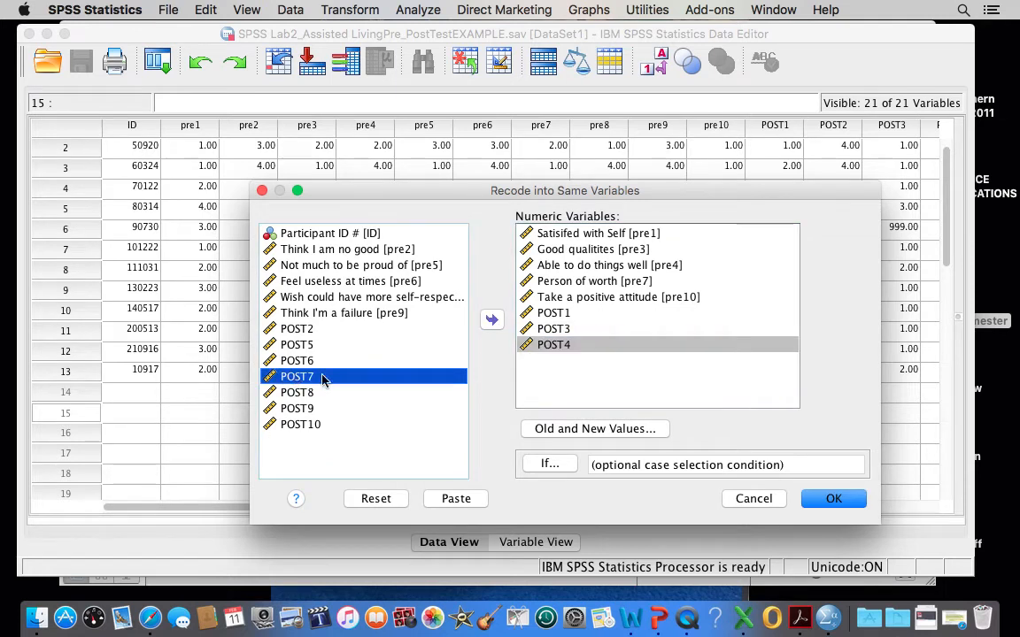
{"action": "left_click", "coordinate": [491, 319]}
{"action": "left_click", "coordinate": [292, 411]}
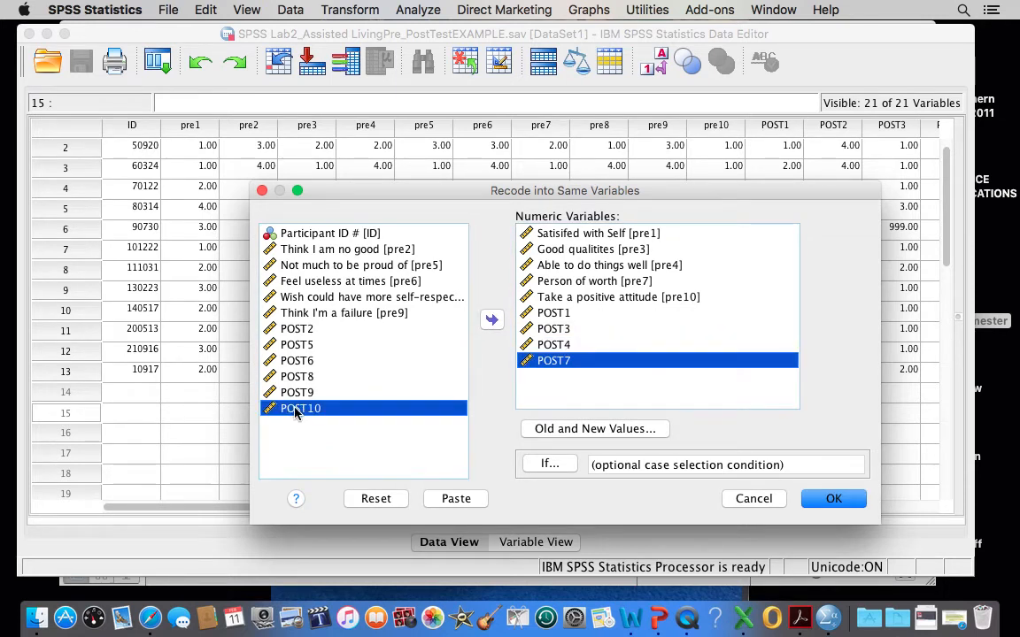
{"action": "left_click", "coordinate": [492, 321]}
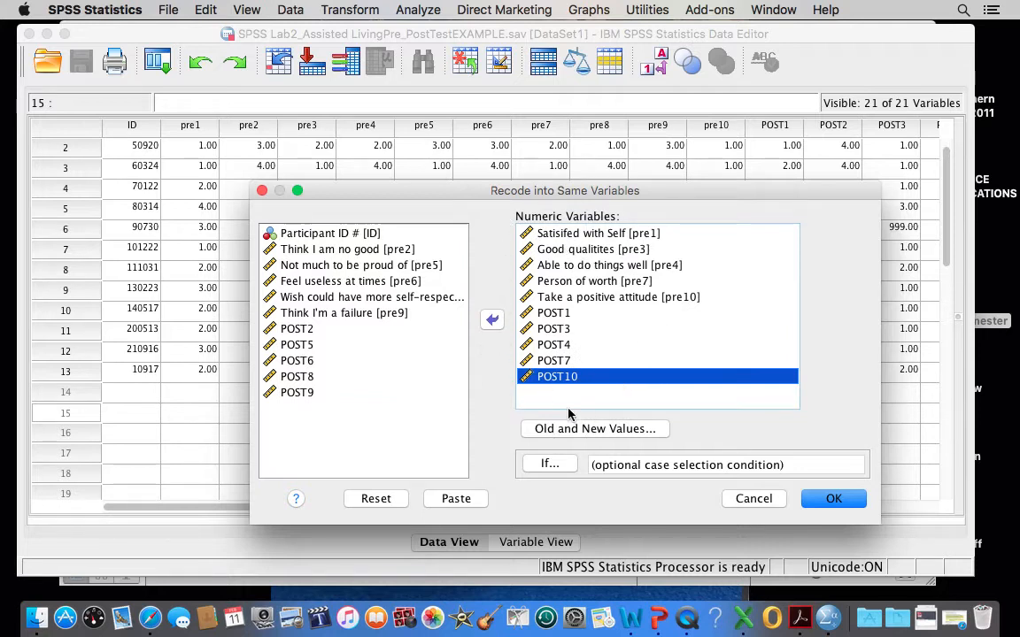
Open the recode's old and new values and remove all four existing mappings, 1 to 4, 2 to 3, 3 to 2 and 4 to 1.
{"action": "left_click", "coordinate": [607, 433]}
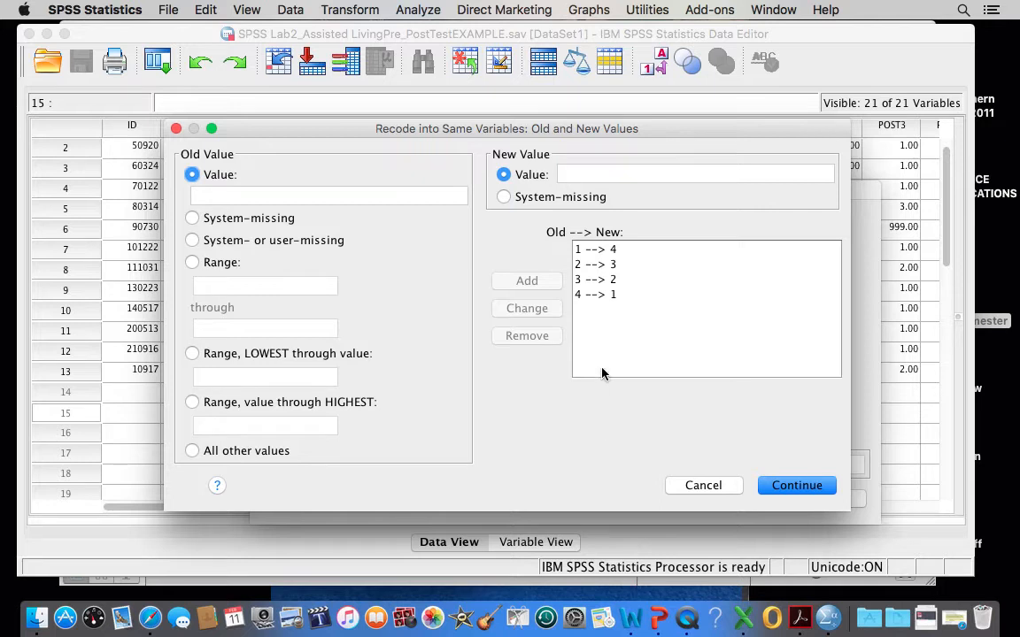
{"action": "left_click", "coordinate": [610, 250]}
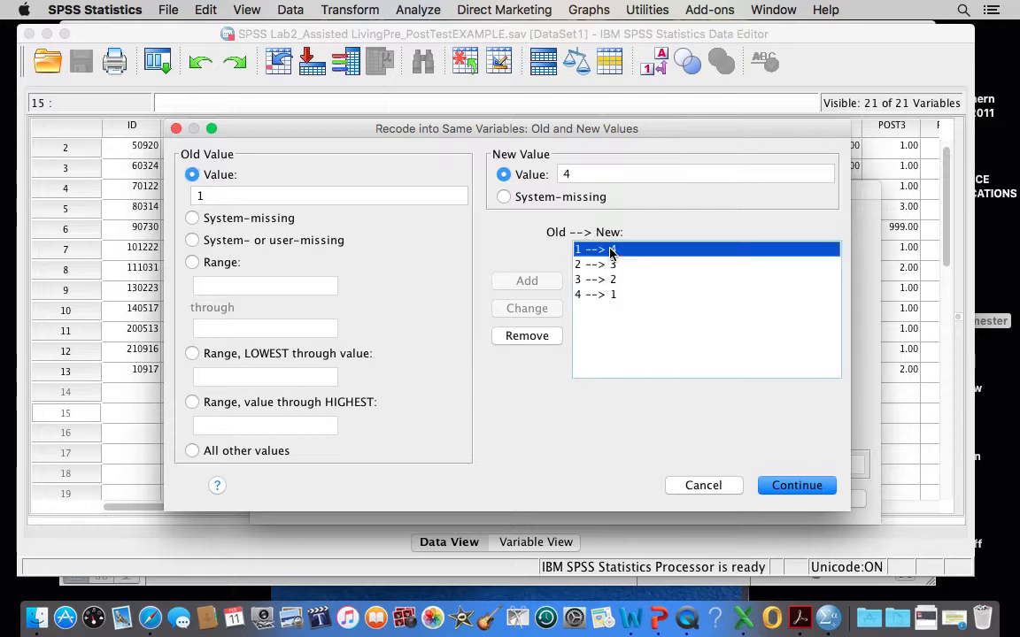
{"action": "left_click", "coordinate": [601, 294]}
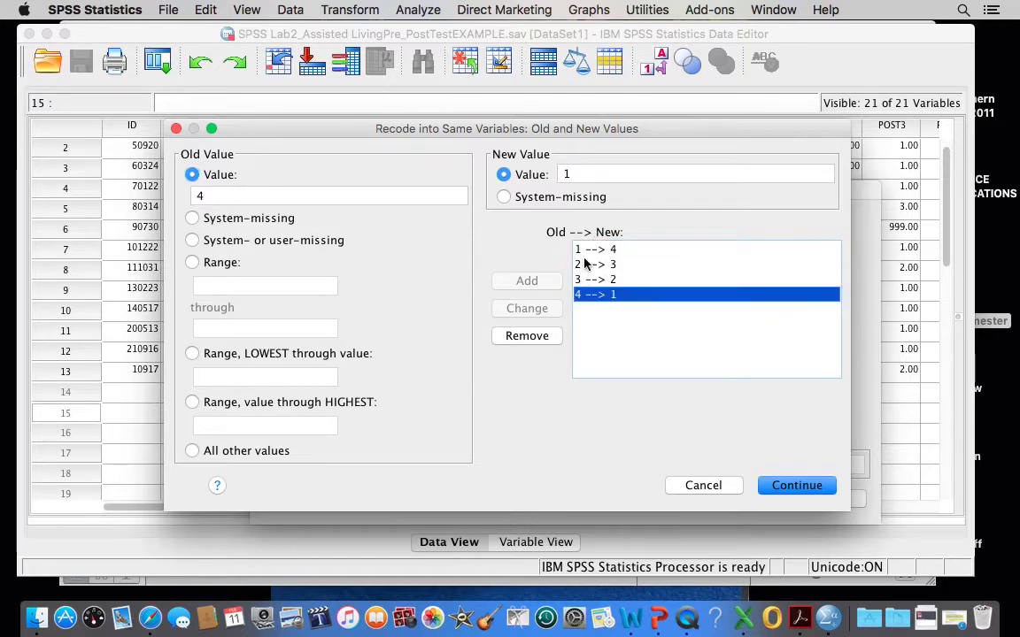
{"action": "left_click", "coordinate": [592, 252]}
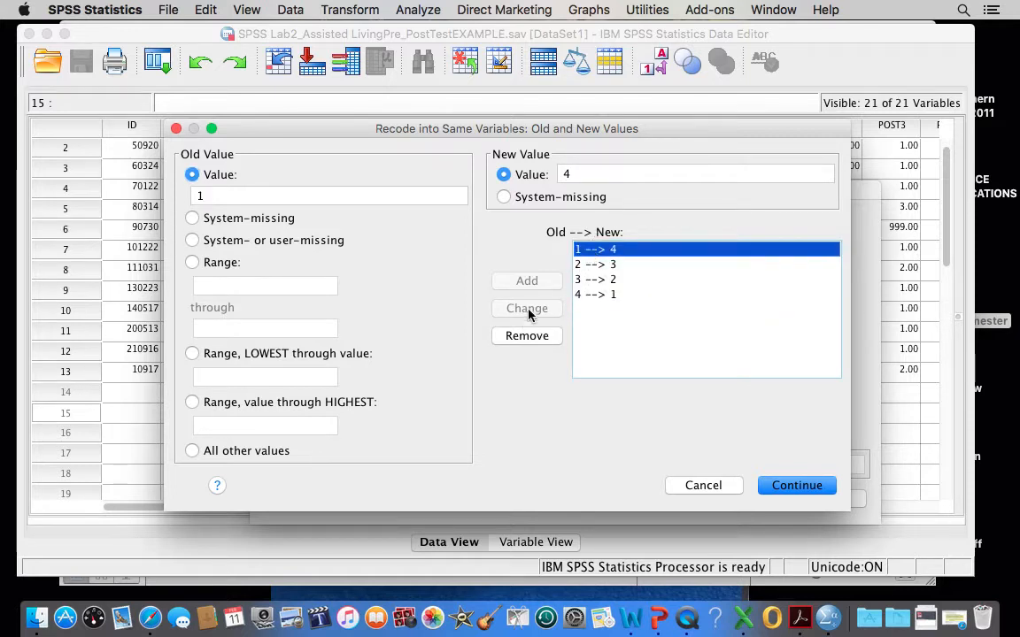
{"action": "left_click", "coordinate": [529, 337]}
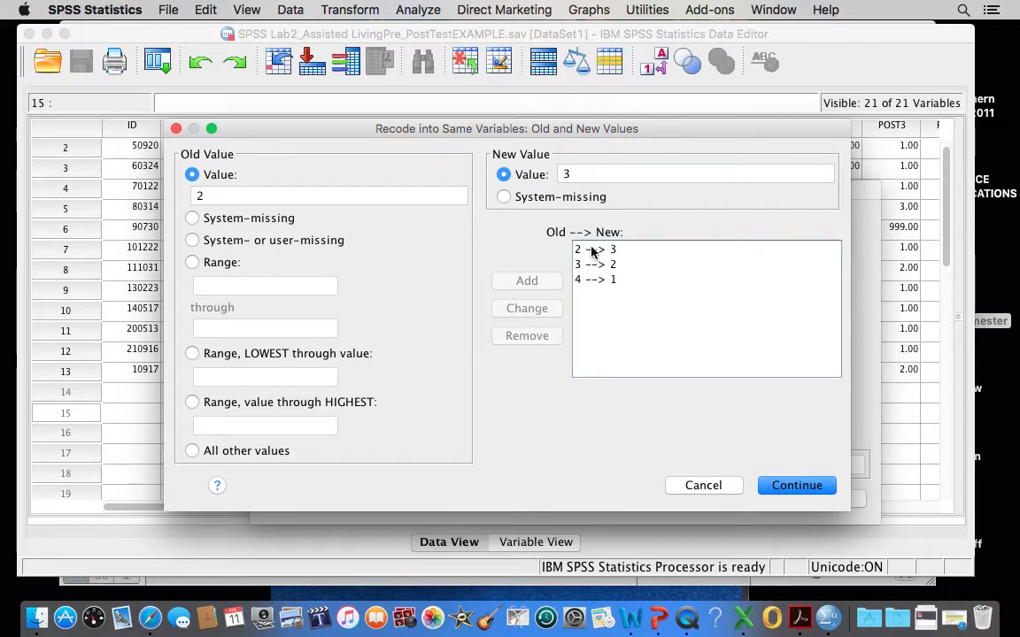
{"action": "left_click", "coordinate": [593, 251]}
{"action": "left_click", "coordinate": [535, 338]}
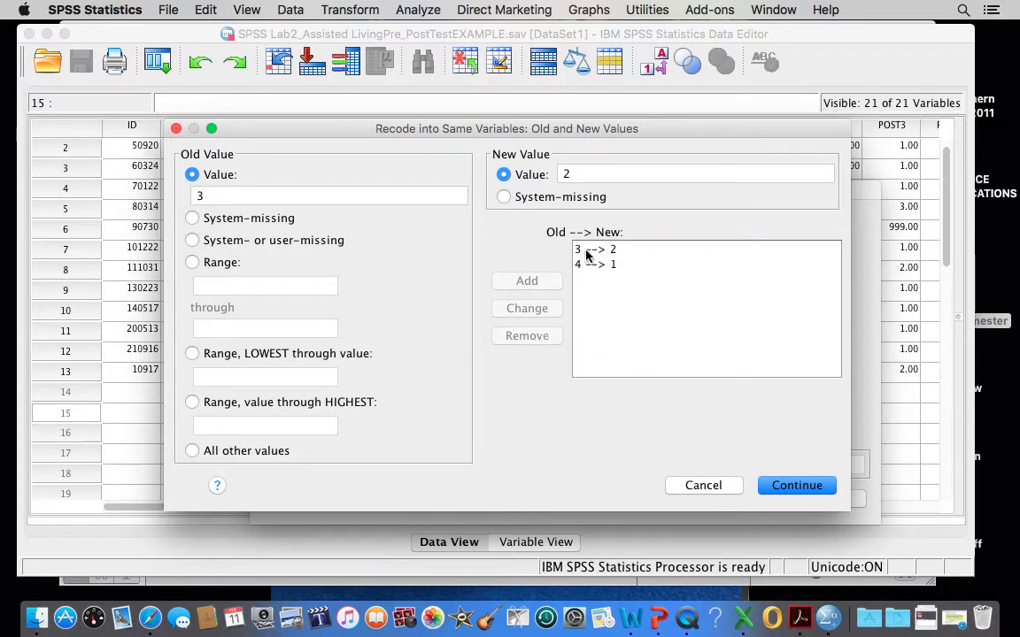
{"action": "left_click", "coordinate": [588, 252]}
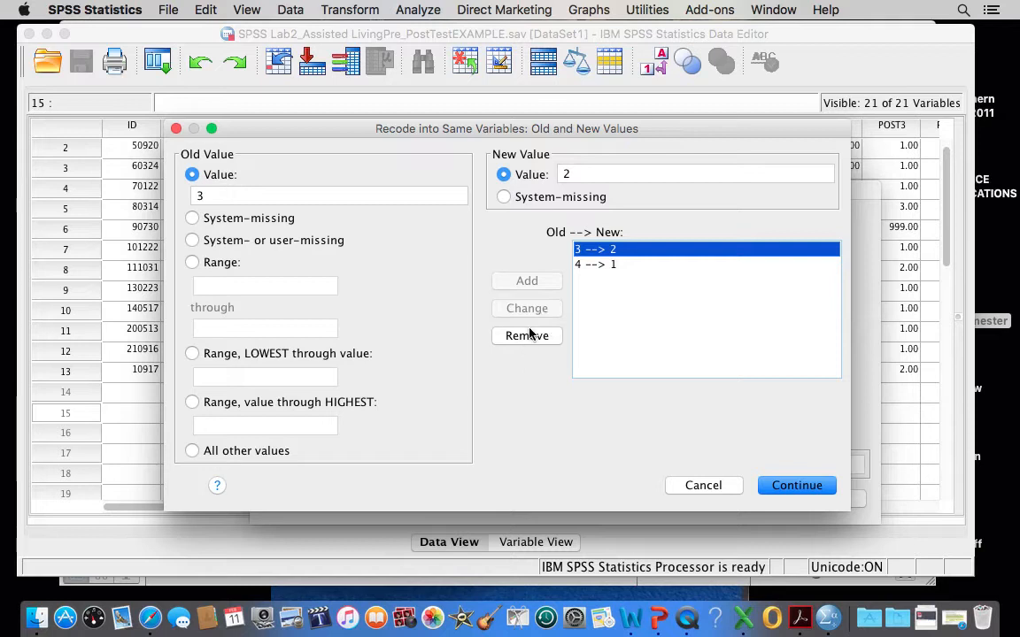
{"action": "left_click", "coordinate": [528, 337]}
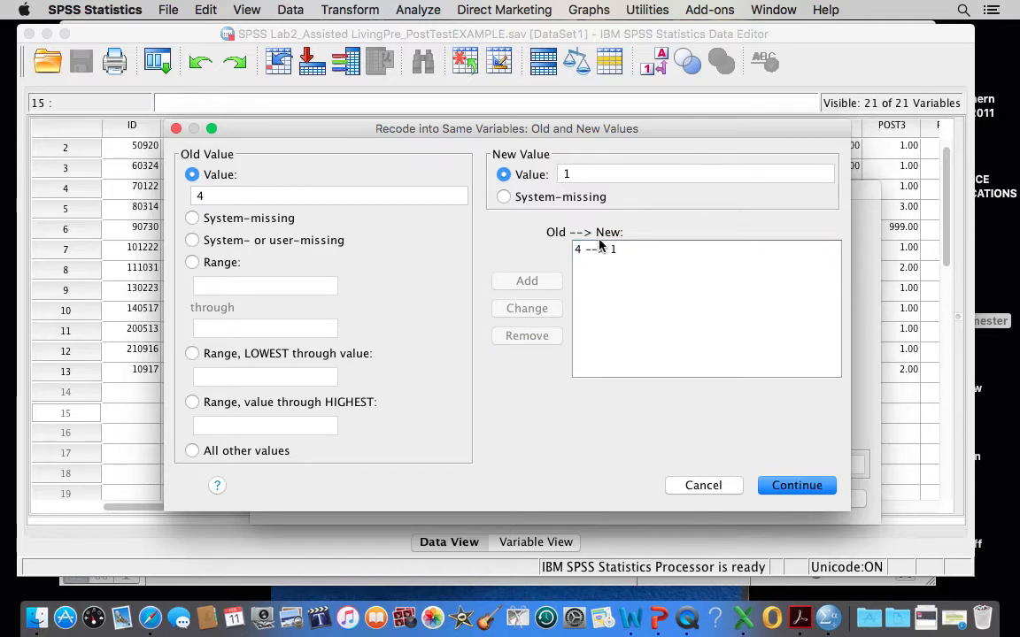
{"action": "left_click", "coordinate": [592, 250]}
{"action": "left_click", "coordinate": [528, 337]}
Enlarge the old and new values dialog and add a mapping that recodes old value 1 to new value 4.
{"action": "left_click_drag", "start_coordinate": [353, 130], "coordinate": [291, 55]}
{"action": "left_click_drag", "start_coordinate": [780, 430], "coordinate": [951, 537]}
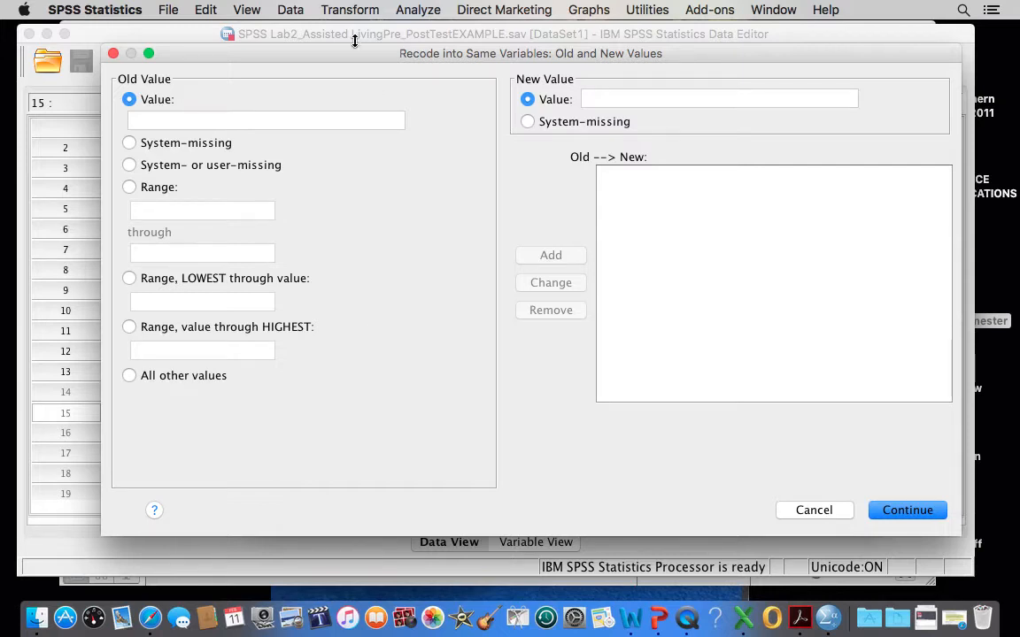
{"action": "mouse_move", "coordinate": [354, 64]}
{"action": "left_mouse_down"}
{"action": "mouse_move", "coordinate": [309, 82]}
{"action": "mouse_move", "coordinate": [369, 69]}
{"action": "left_mouse_up"}
{"action": "left_click", "coordinate": [178, 129]}
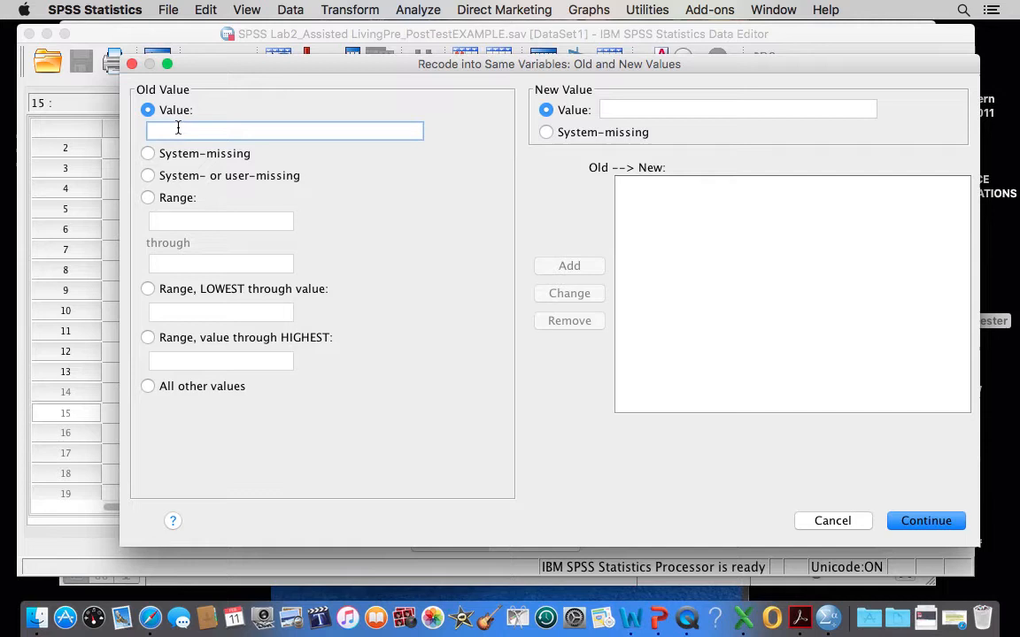
{"action": "type", "text": "1"}
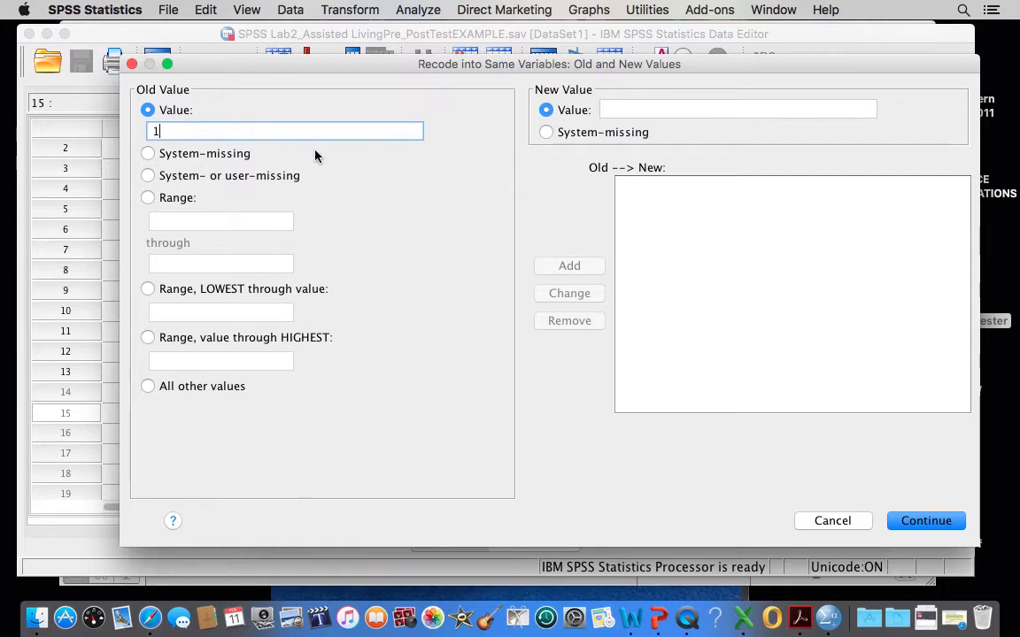
{"action": "left_click", "coordinate": [626, 108]}
{"action": "type", "text": "4"}
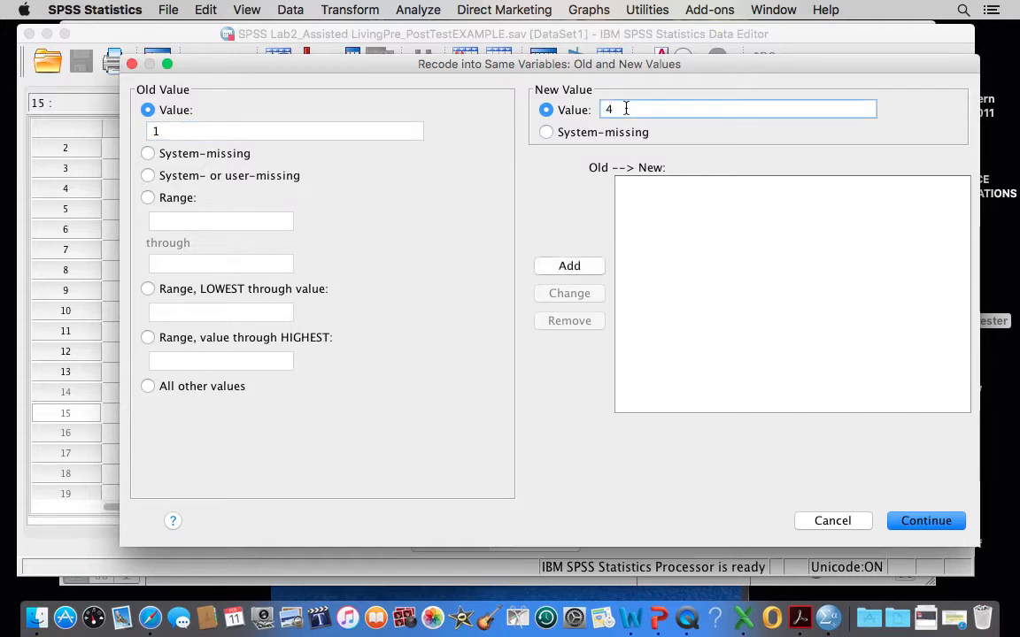
{"action": "left_click", "coordinate": [570, 271]}
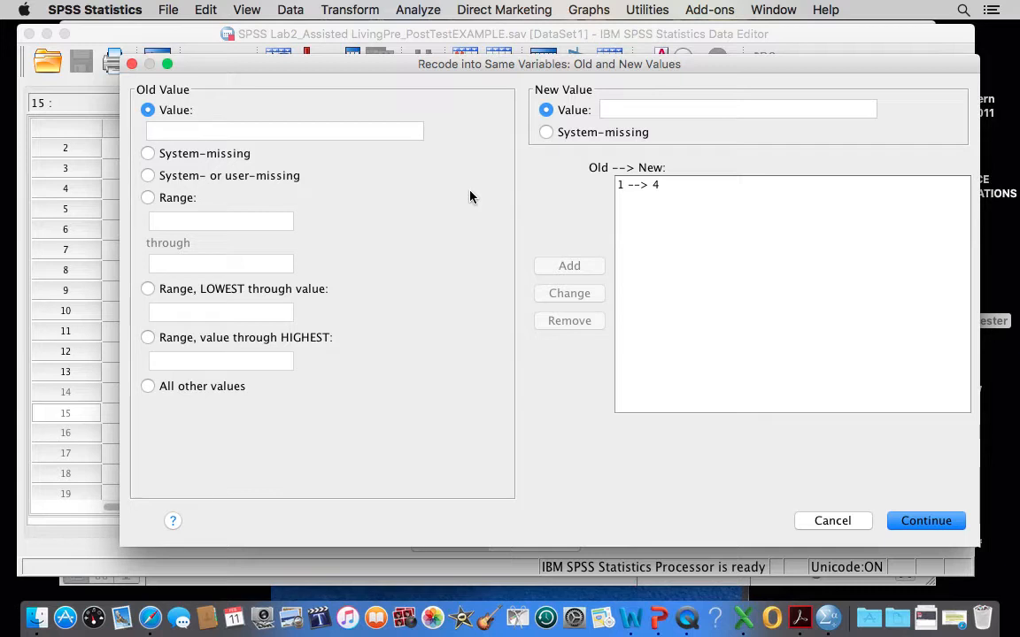
Add a mapping that recodes old value 2 to new value 3.
{"action": "left_click", "coordinate": [209, 131]}
{"action": "type", "text": "2"}
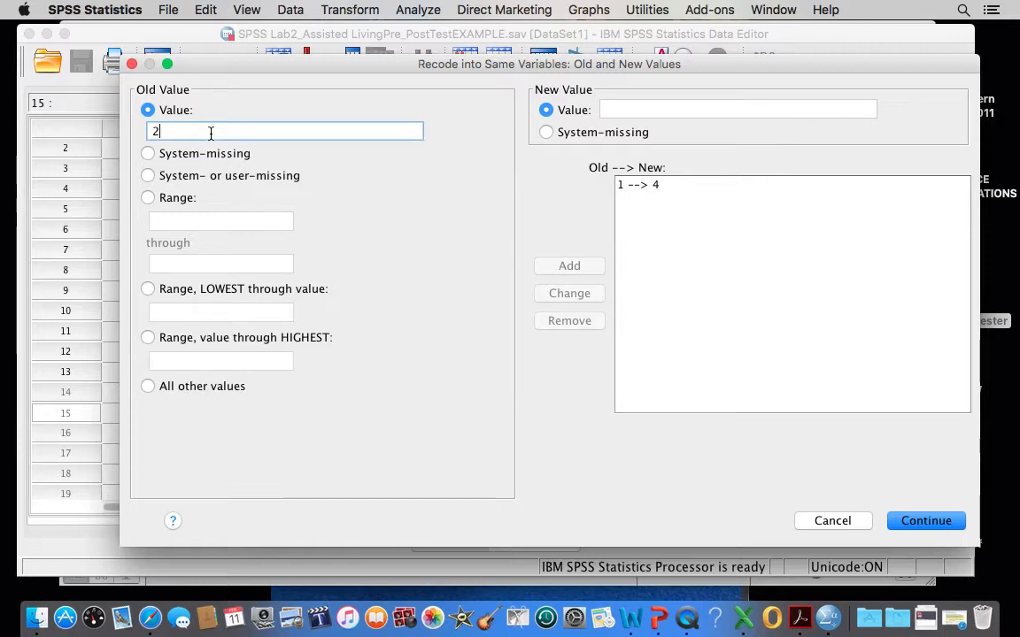
{"action": "left_click", "coordinate": [615, 110]}
{"action": "type", "text": "3"}
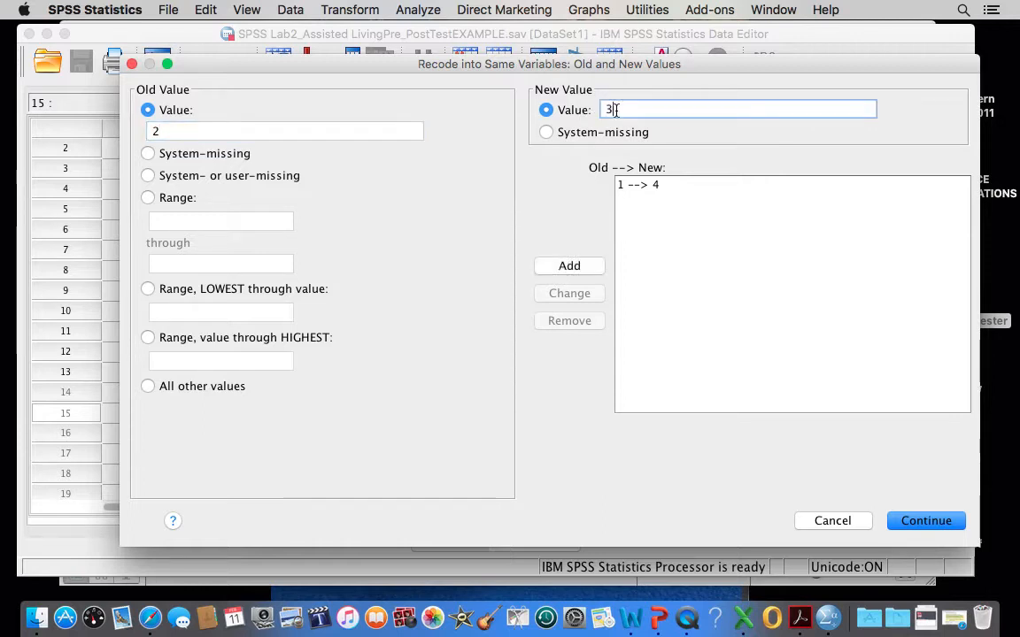
{"action": "left_click", "coordinate": [568, 265]}
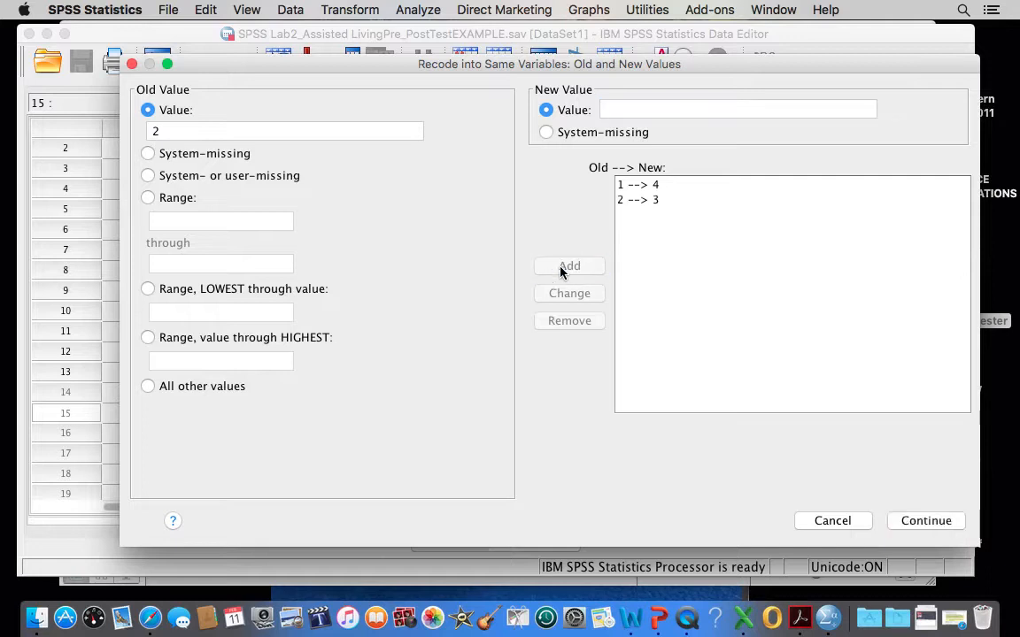
Add a mapping that recodes old value 3 to new value 2.
{"action": "left_click", "coordinate": [175, 131]}
{"action": "type", "text": "3"}
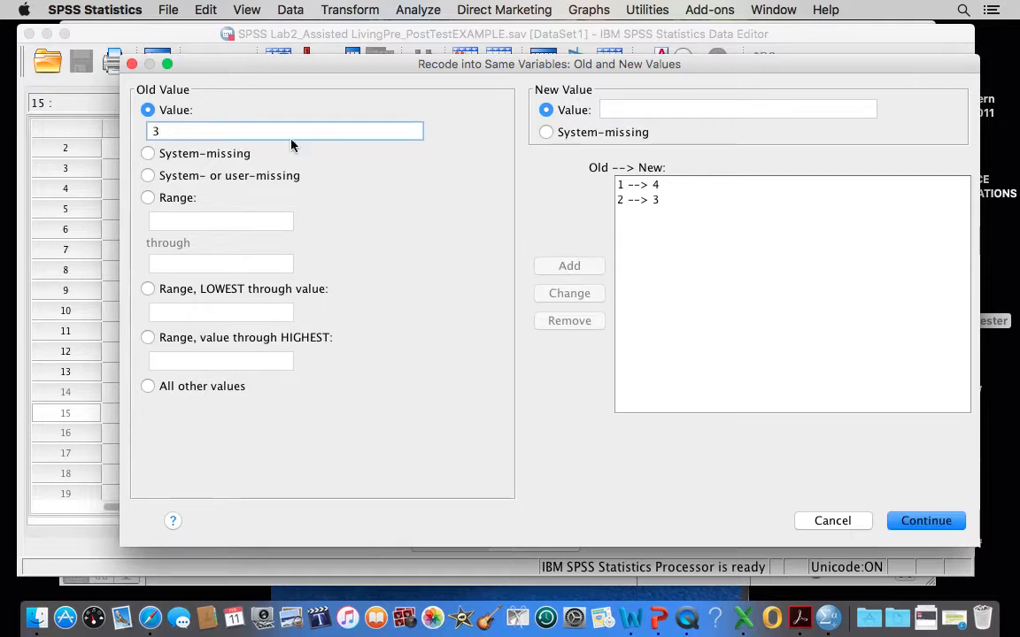
{"action": "left_click", "coordinate": [614, 109]}
{"action": "type", "text": "2"}
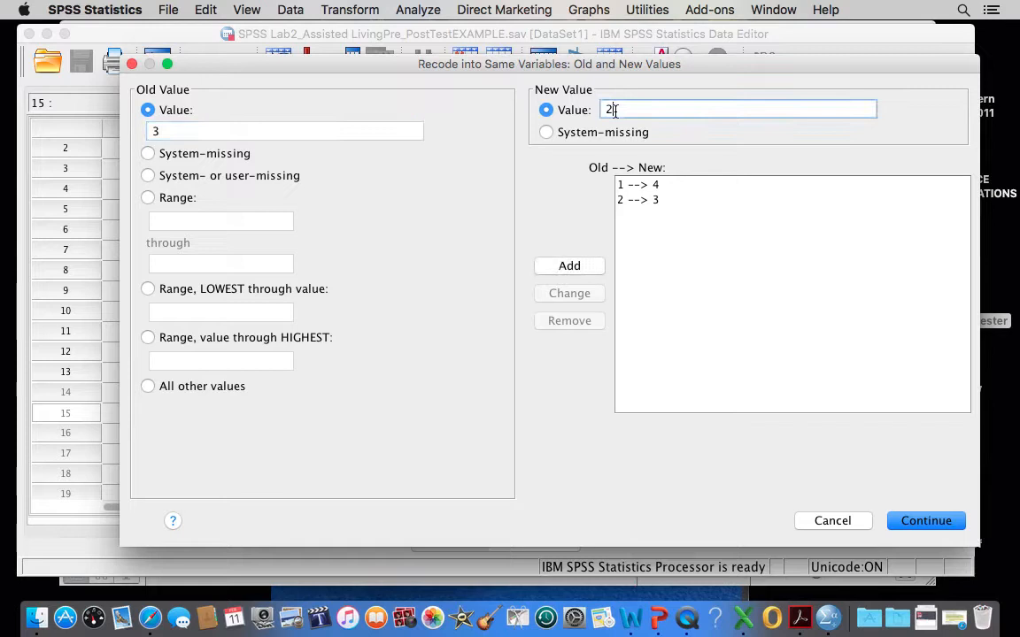
{"action": "left_click", "coordinate": [567, 266]}
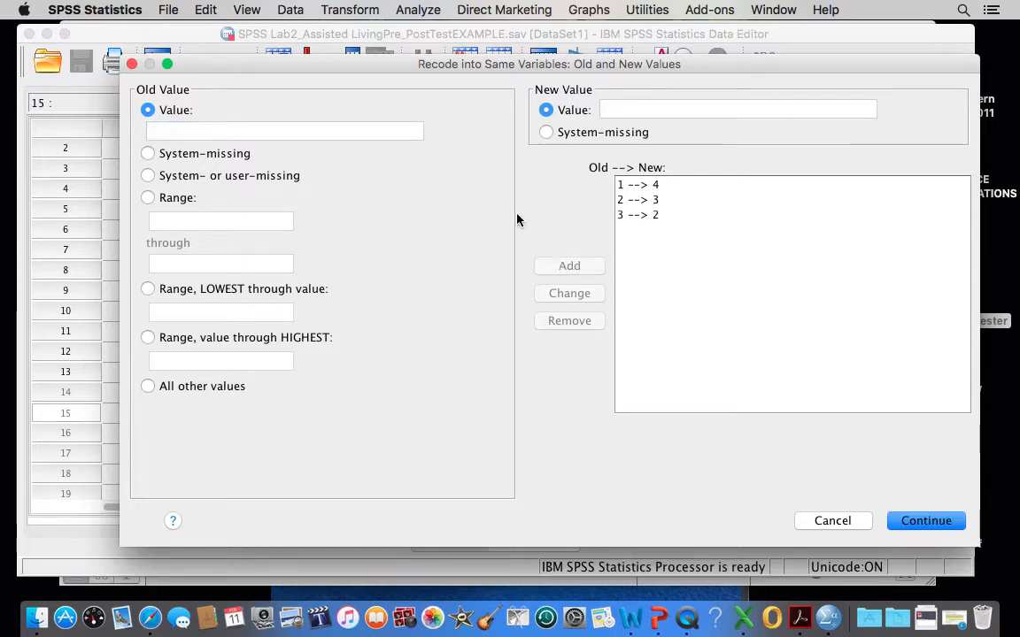
Add a mapping that recodes old value 4 to new value 1.
{"action": "left_click", "coordinate": [204, 133]}
{"action": "type", "text": "4"}
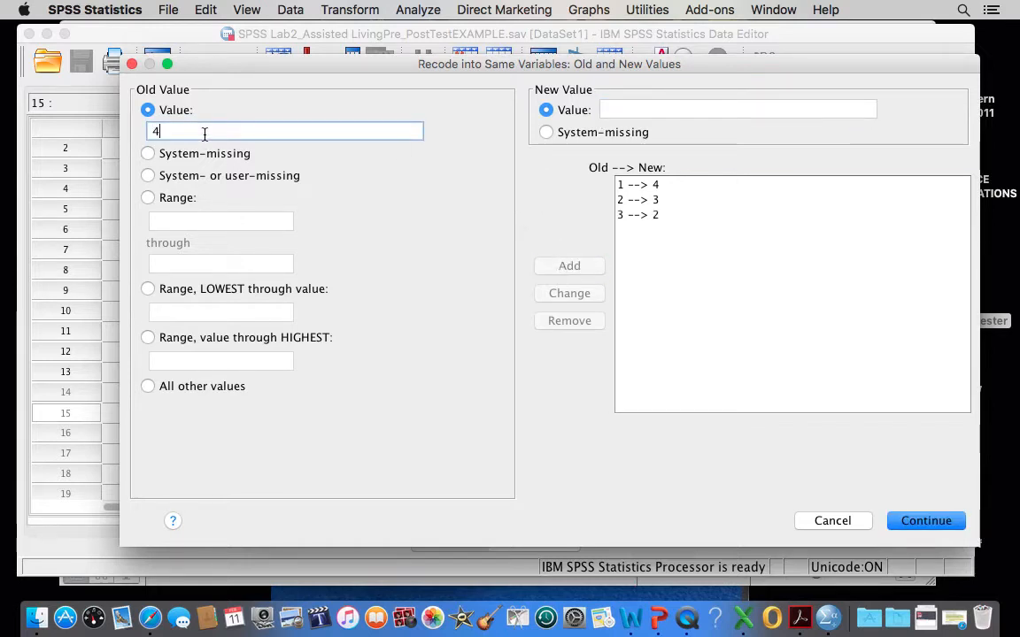
{"action": "left_click", "coordinate": [613, 110]}
{"action": "type", "text": "1"}
{"action": "left_click", "coordinate": [571, 267]}
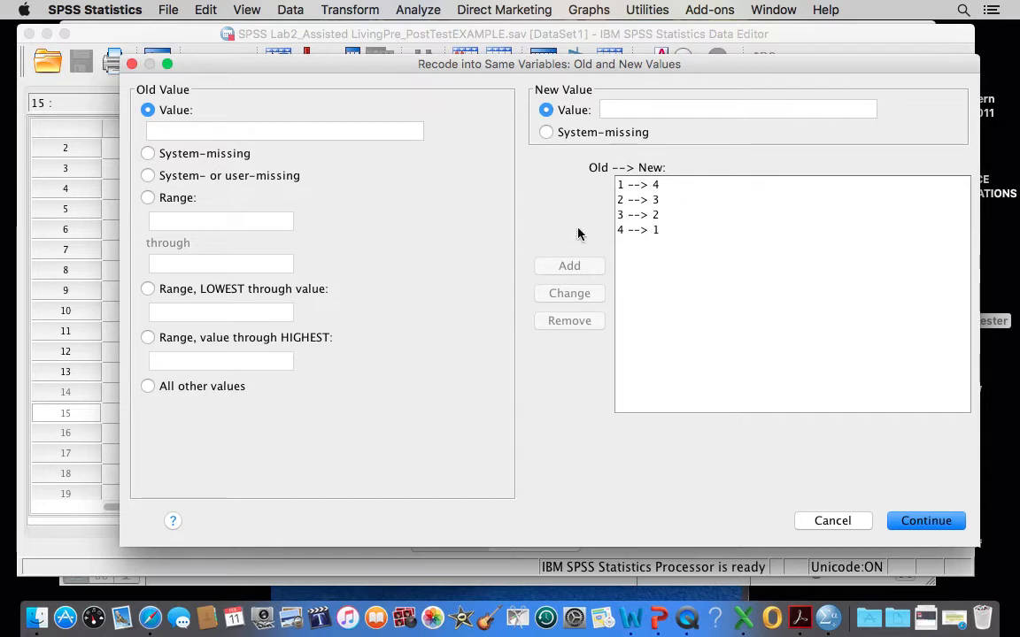
Accept the value mappings, run the recode on the ten selected items and close the output document without saving it.
{"action": "left_click", "coordinate": [923, 526]}
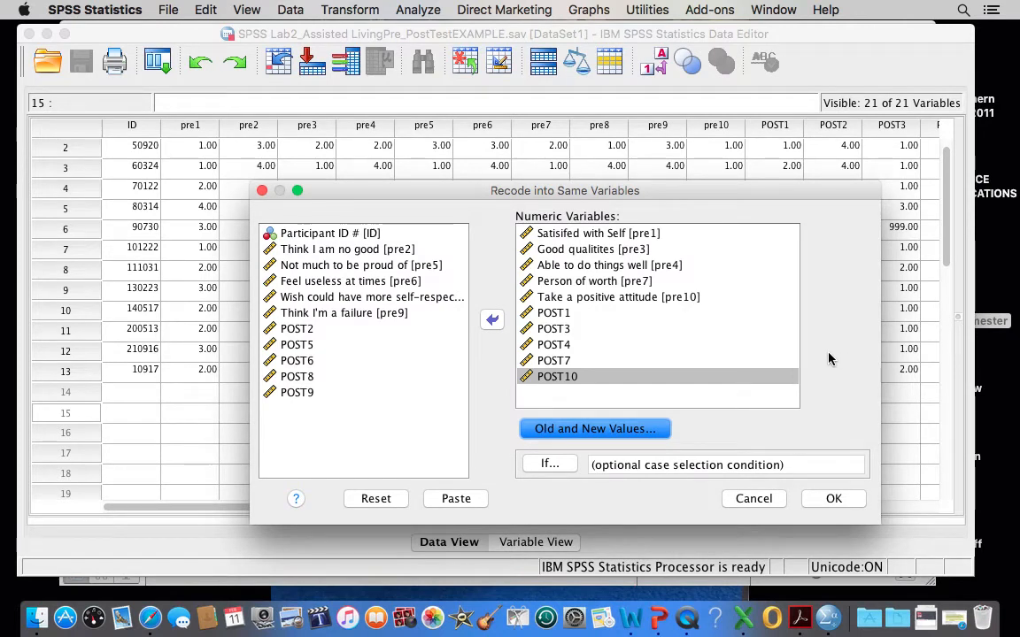
{"action": "left_click", "coordinate": [829, 499]}
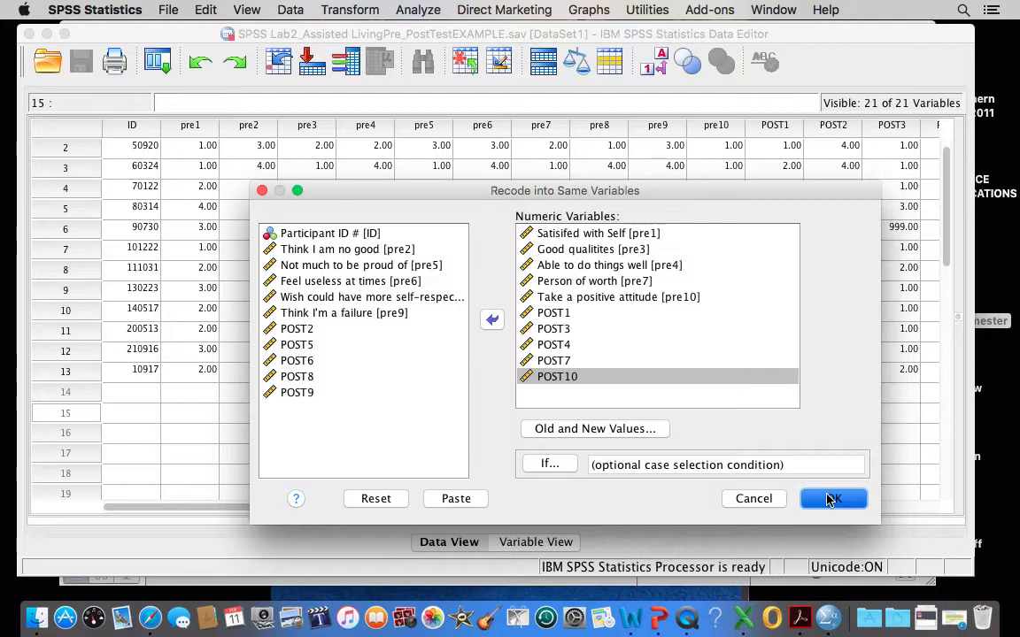
{"action": "left_click", "coordinate": [829, 499]}
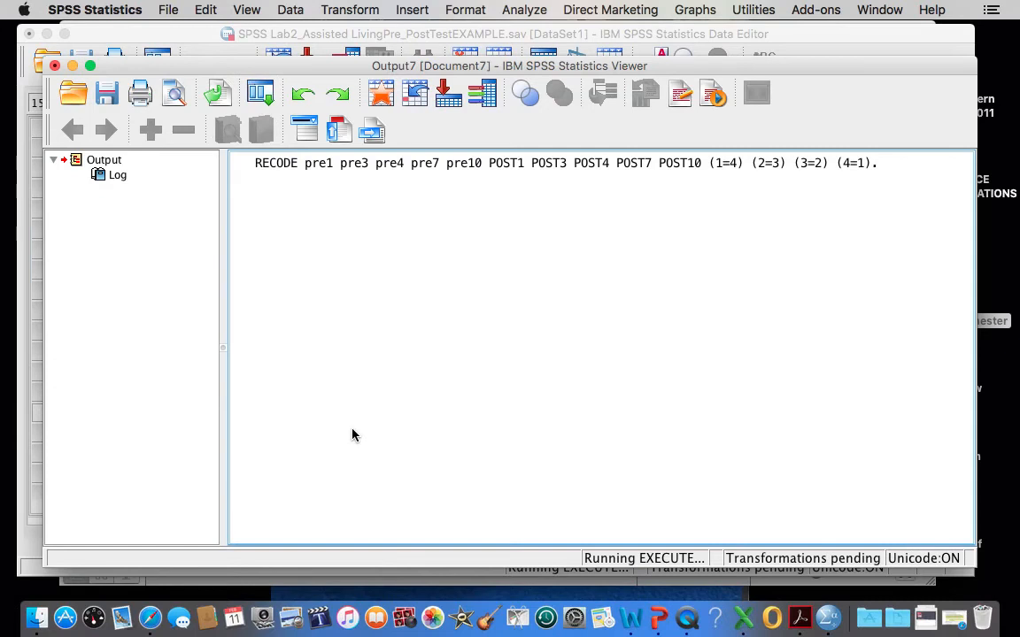
{"action": "left_click", "coordinate": [54, 66]}
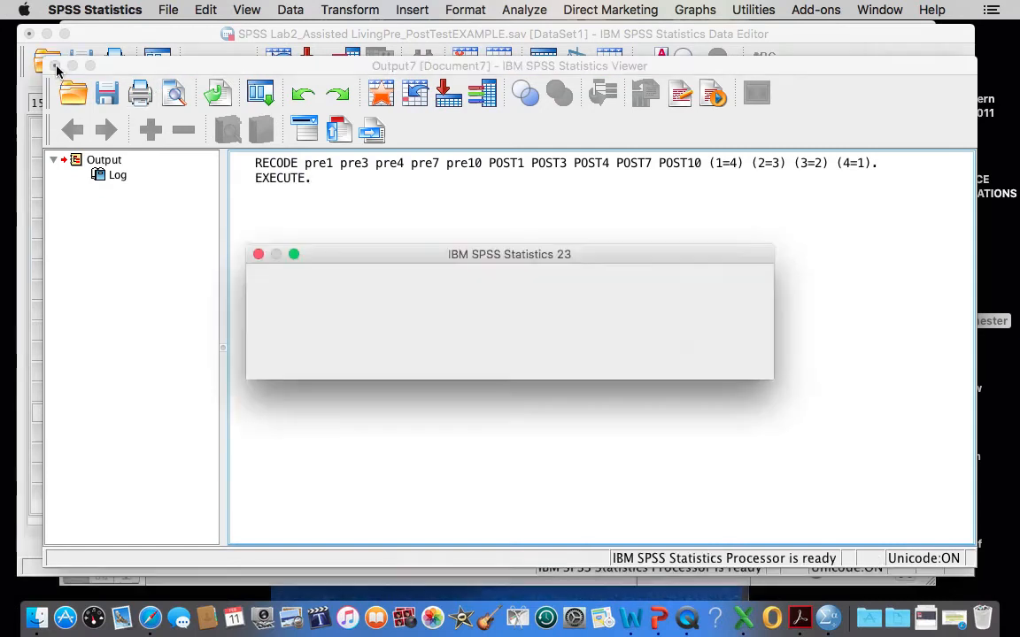
{"action": "left_click", "coordinate": [644, 356]}
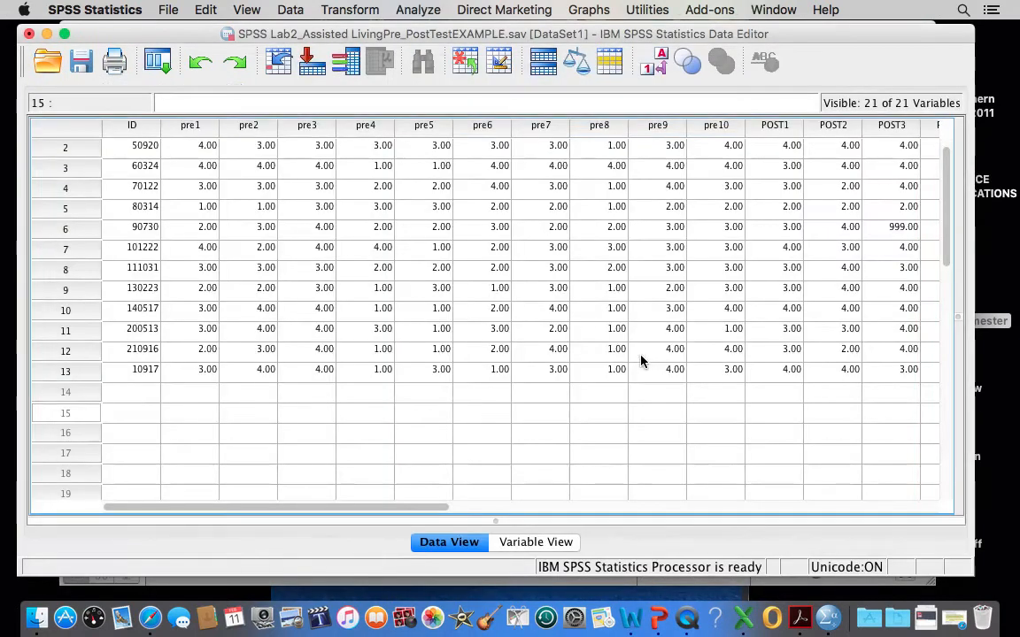
Examine the recoded pre-test and post-test values across the dataset and glance at the variable definitions.
{"action": "scroll", "coordinate": [278, 326], "scroll_direction": "right", "scroll_amount": 5}
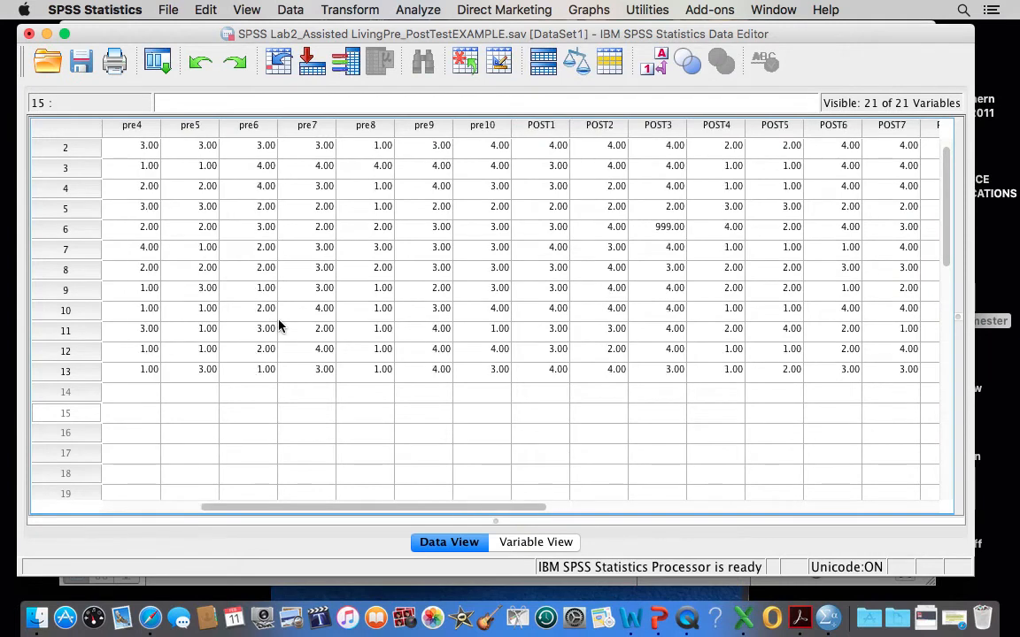
{"action": "scroll", "coordinate": [278, 326], "scroll_direction": "right", "scroll_amount": 10}
{"action": "scroll", "coordinate": [278, 325], "scroll_direction": "left", "scroll_amount": 15}
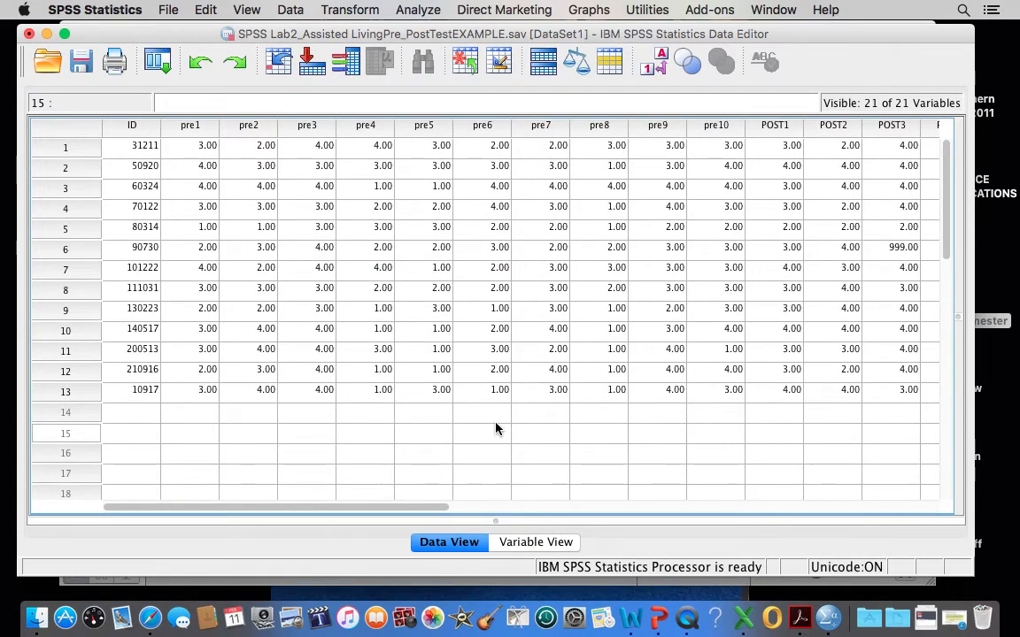
{"action": "left_click", "coordinate": [522, 544]}
{"action": "left_click", "coordinate": [447, 541]}
Switch to Safari, highlight the sentence on summing the RSE items, examine the scoring instructions and return to the SPSS data editor.
{"action": "left_click", "coordinate": [953, 624]}
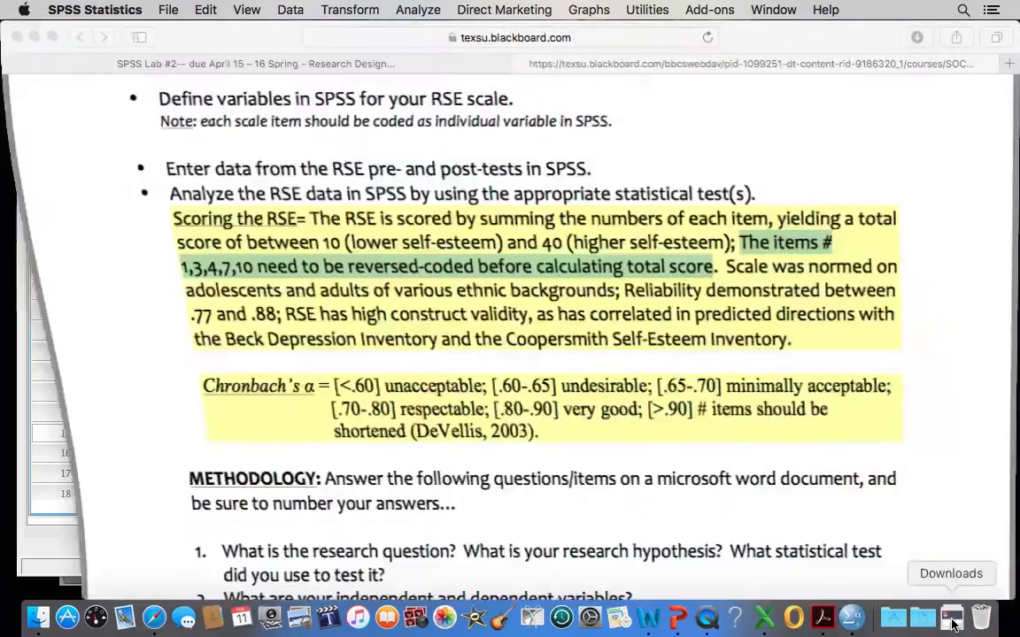
{"action": "left_click_drag", "start_coordinate": [154, 218], "coordinate": [731, 236]}
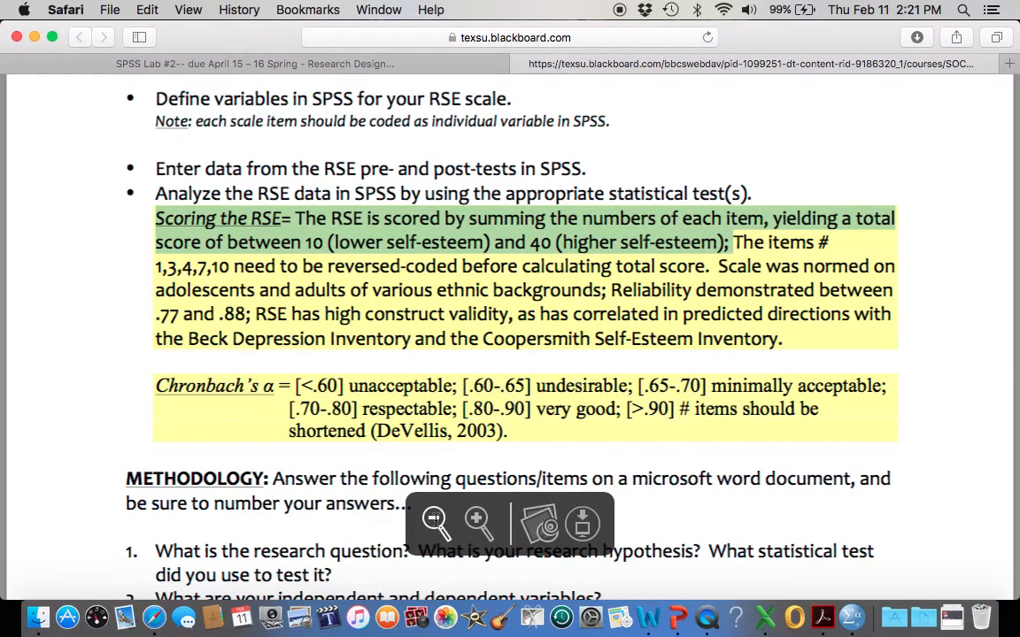
{"action": "left_click", "coordinate": [433, 519]}
{"action": "left_click", "coordinate": [435, 520]}
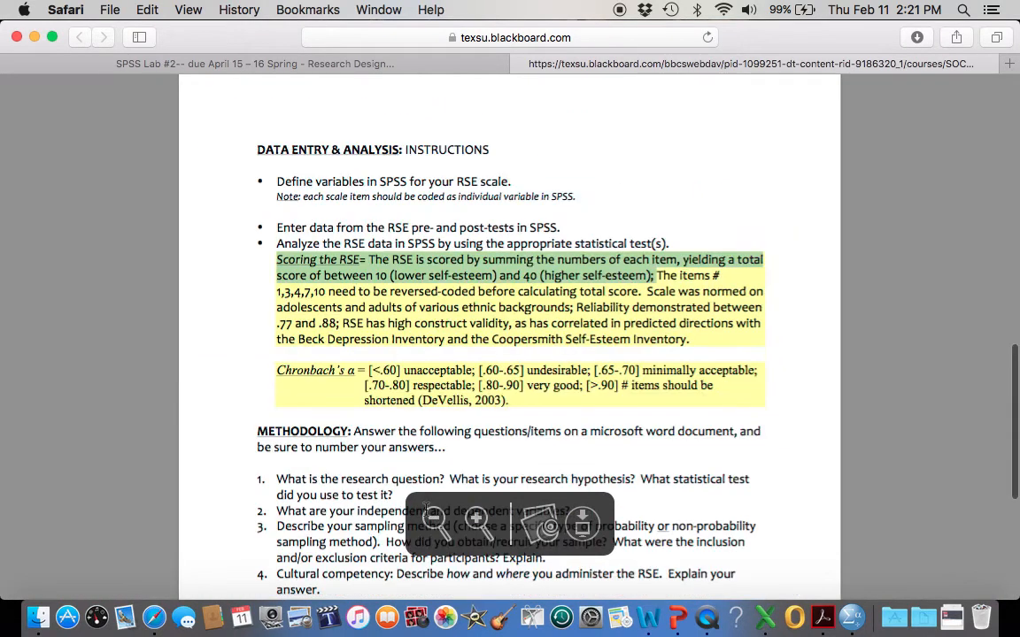
{"action": "scroll", "coordinate": [355, 405], "scroll_direction": "up", "scroll_amount": 6}
{"action": "scroll", "coordinate": [355, 405], "scroll_direction": "up", "scroll_amount": 10}
{"action": "scroll", "coordinate": [355, 405], "scroll_direction": "down", "scroll_amount": 9}
{"action": "scroll", "coordinate": [355, 405], "scroll_direction": "down", "scroll_amount": 5}
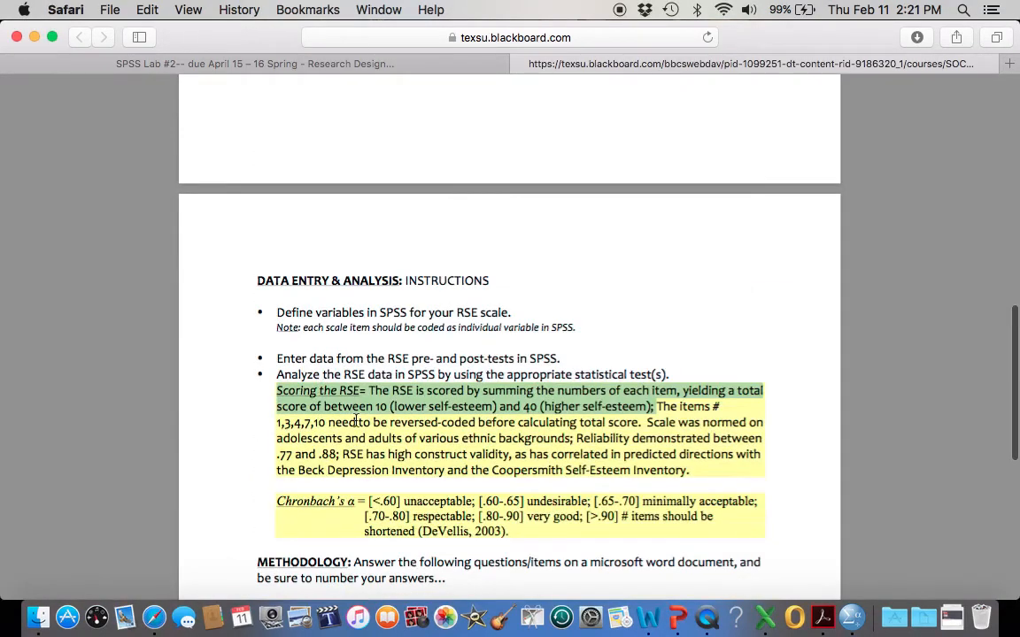
{"action": "mouse_move", "coordinate": [465, 560]}
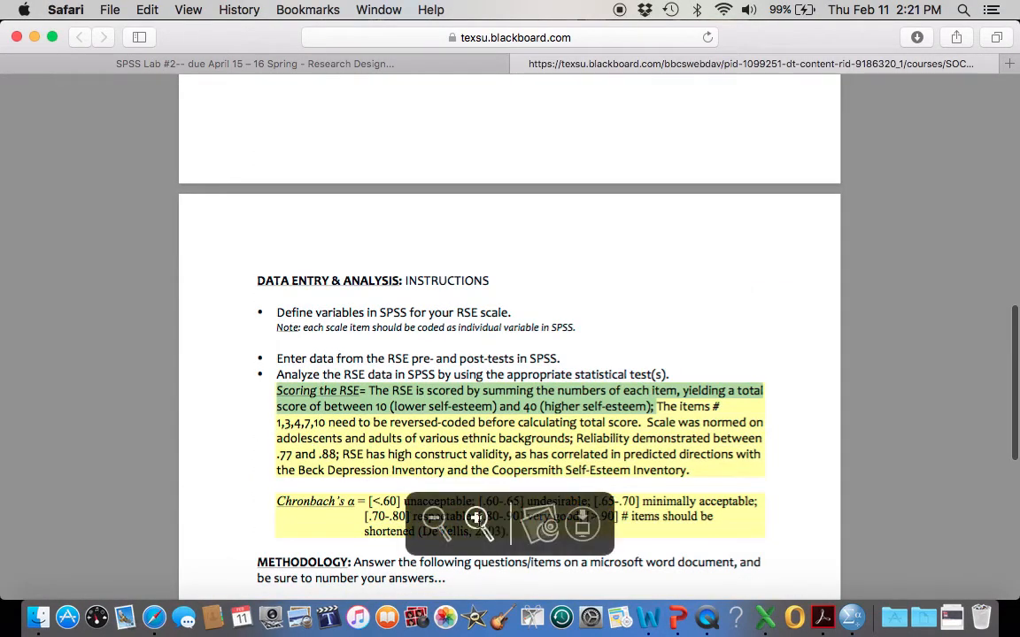
{"action": "left_click", "coordinate": [475, 454]}
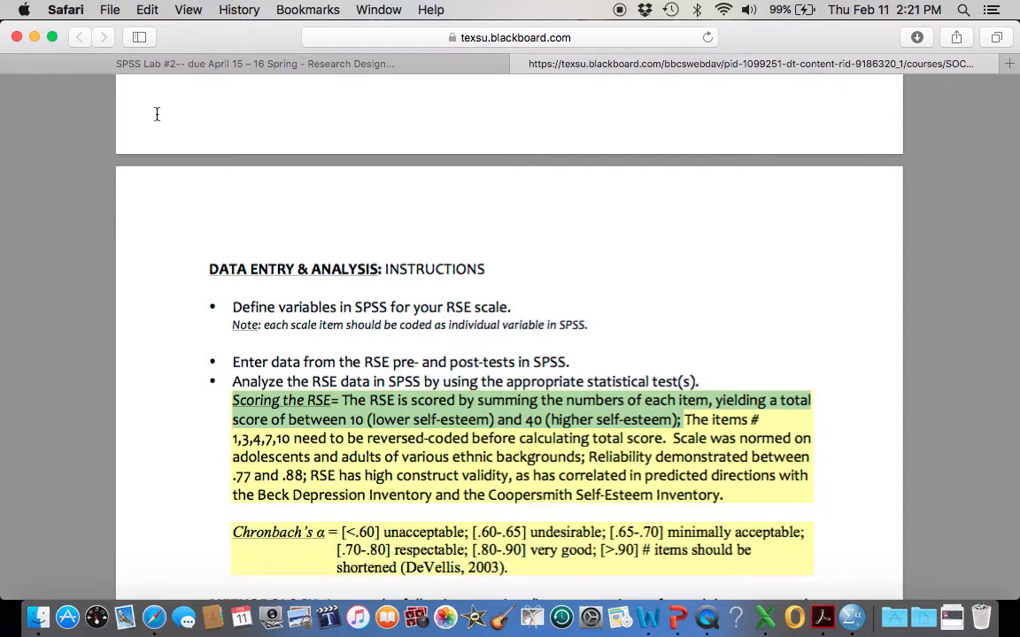
{"action": "left_click", "coordinate": [34, 36]}
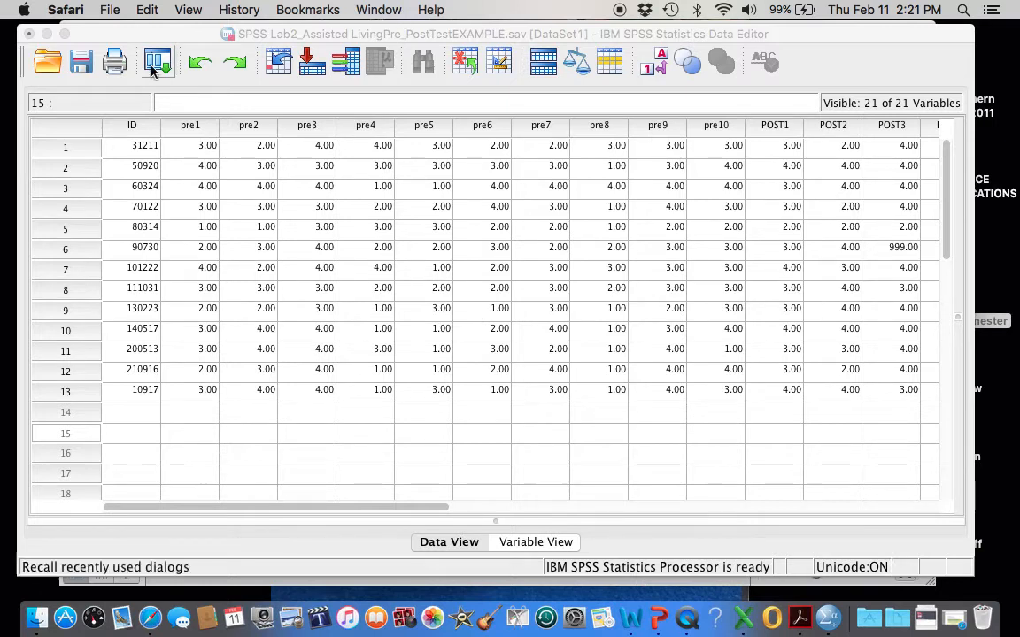
Start a Compute Variable operation and clear the leftover numeric expression and target variable name.
{"action": "mouse_move", "coordinate": [159, 35]}
{"action": "left_mouse_down"}
{"action": "mouse_move", "coordinate": [170, 50]}
{"action": "mouse_move", "coordinate": [157, 40]}
{"action": "left_mouse_up"}
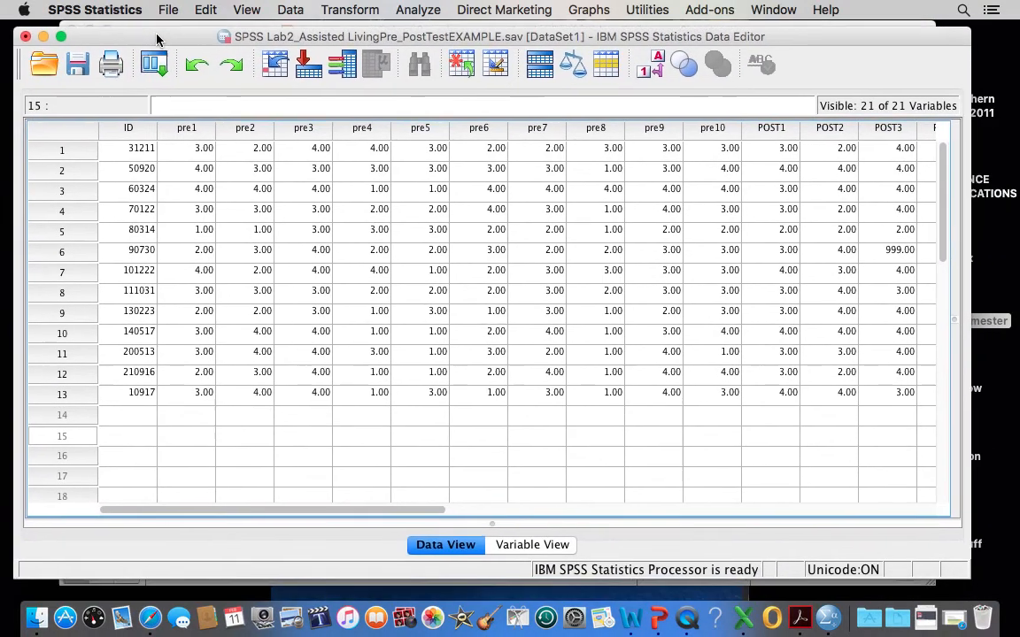
{"action": "left_click", "coordinate": [352, 12]}
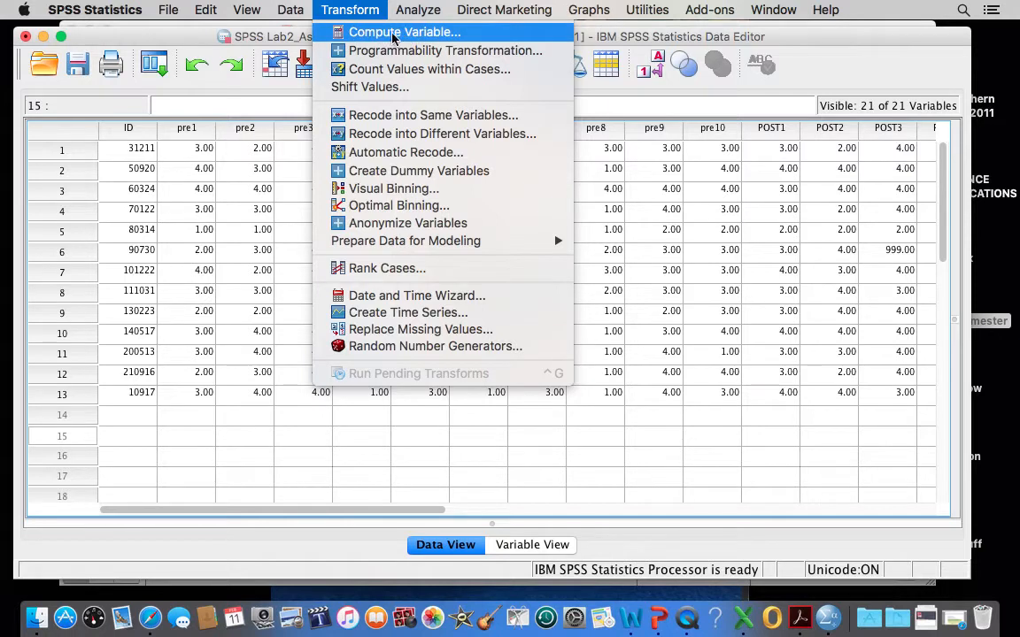
{"action": "left_click", "coordinate": [386, 33]}
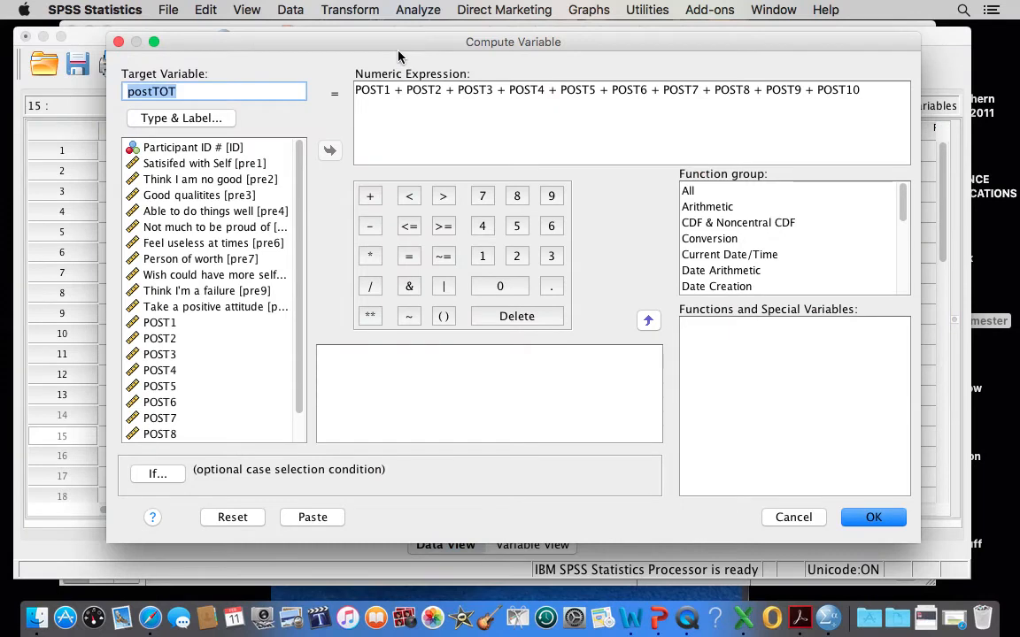
{"action": "left_click_drag", "start_coordinate": [858, 89], "coordinate": [352, 82]}
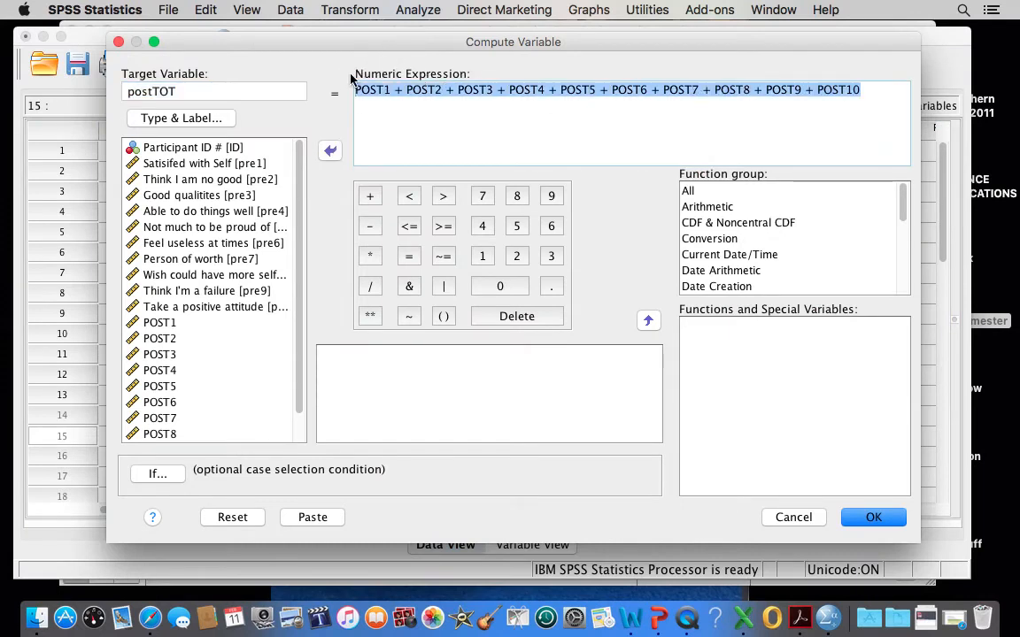
{"action": "key", "text": "BackSpace"}
{"action": "left_click_drag", "start_coordinate": [179, 91], "coordinate": [101, 98]}
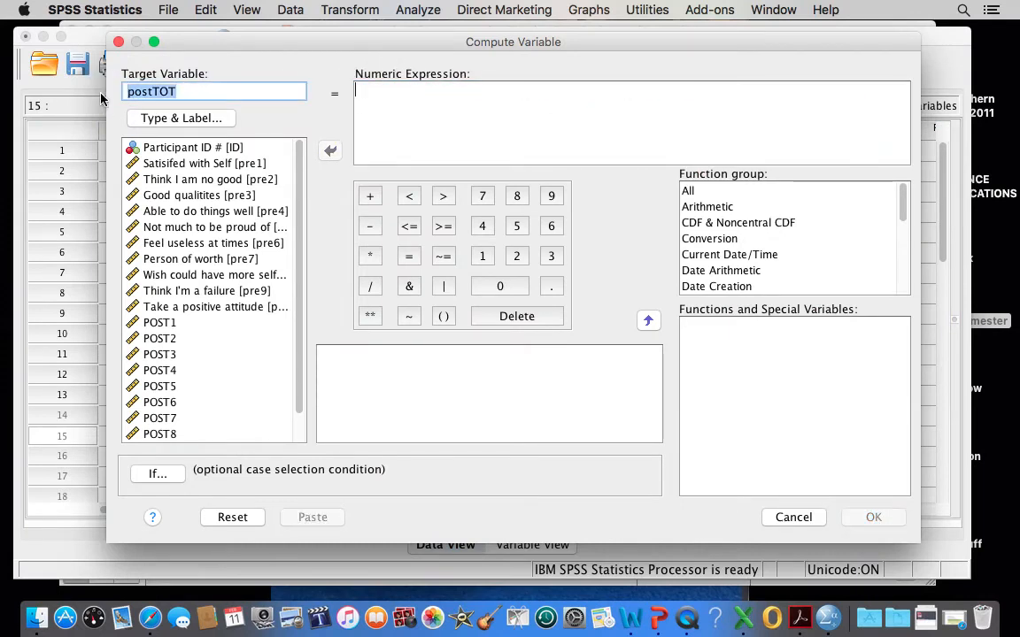
{"action": "key", "text": "BackSpace"}
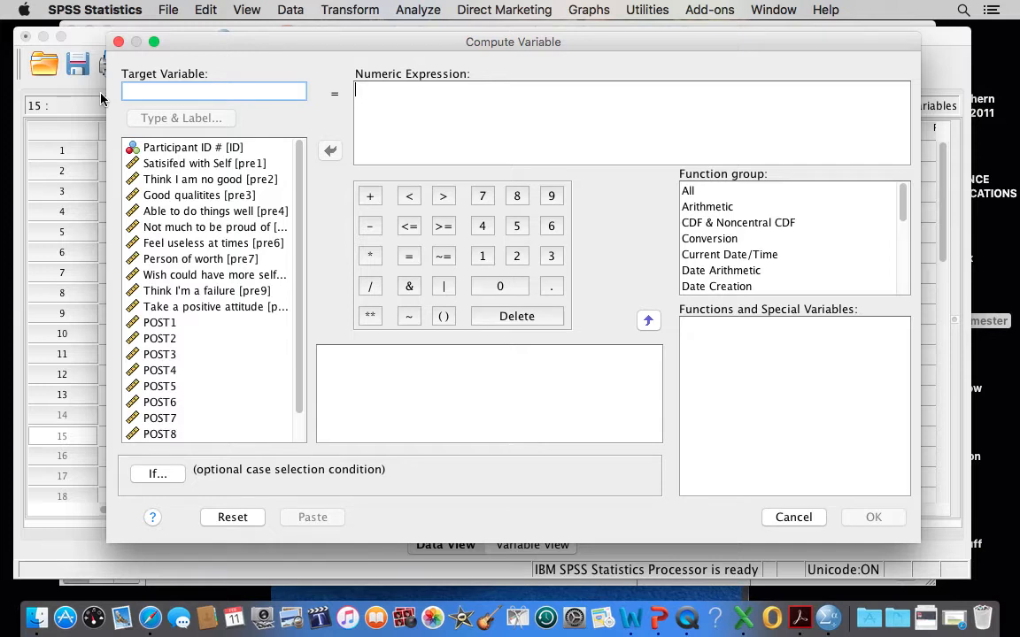
Name the target variable preTOT.
{"action": "left_click_drag", "start_coordinate": [200, 46], "coordinate": [153, 32]}
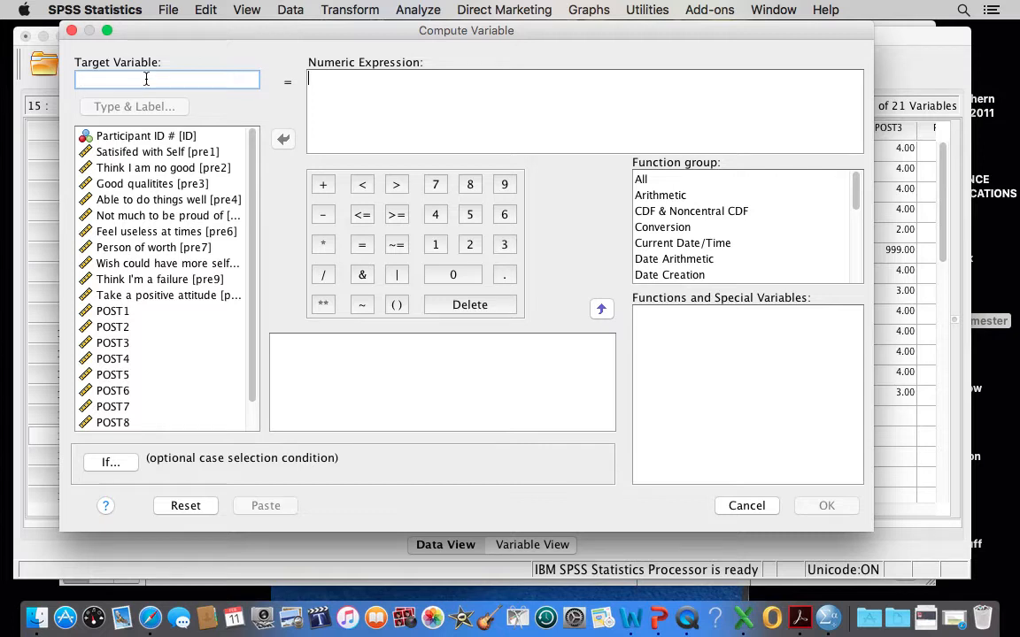
{"action": "type", "text": "preT"}
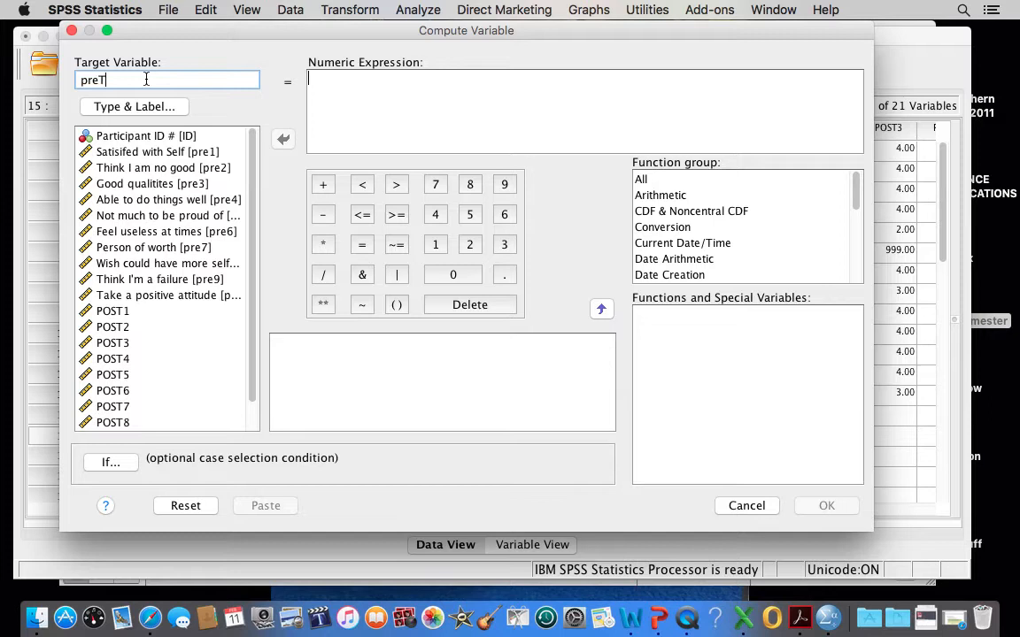
{"action": "type", "text": "OT"}
{"action": "left_click", "coordinate": [195, 201]}
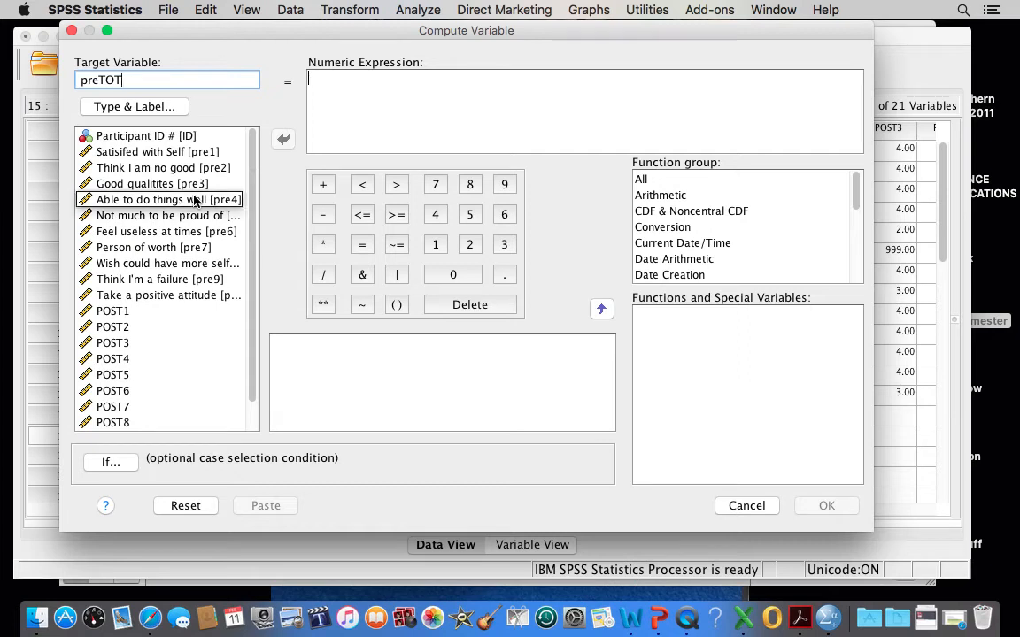
Begin the numeric expression with the first two pre-test items as "pre1 + pre2 +".
{"action": "left_click", "coordinate": [162, 152]}
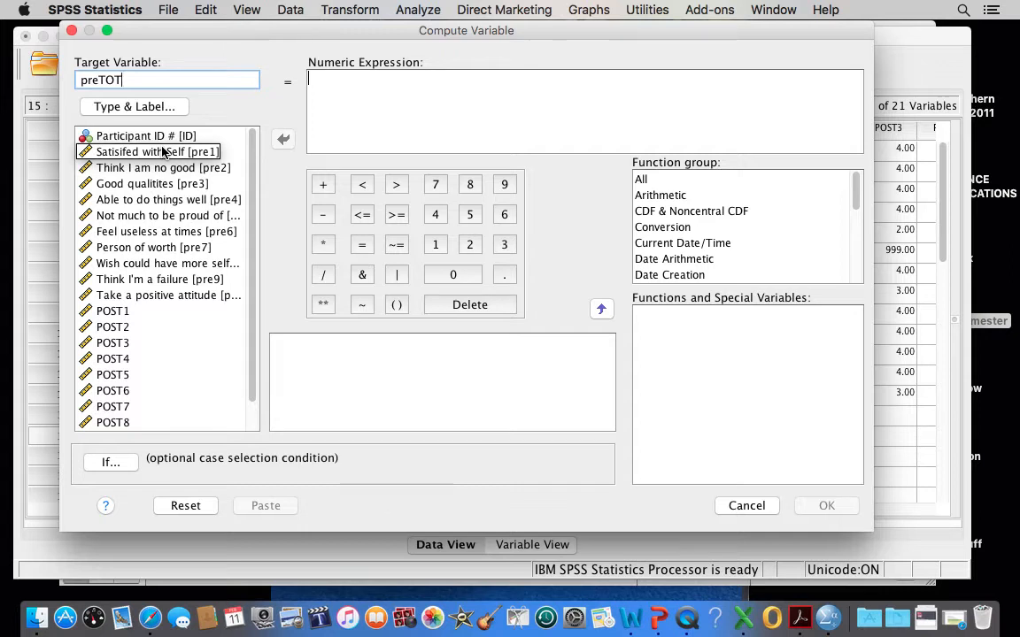
{"action": "left_click", "coordinate": [162, 152]}
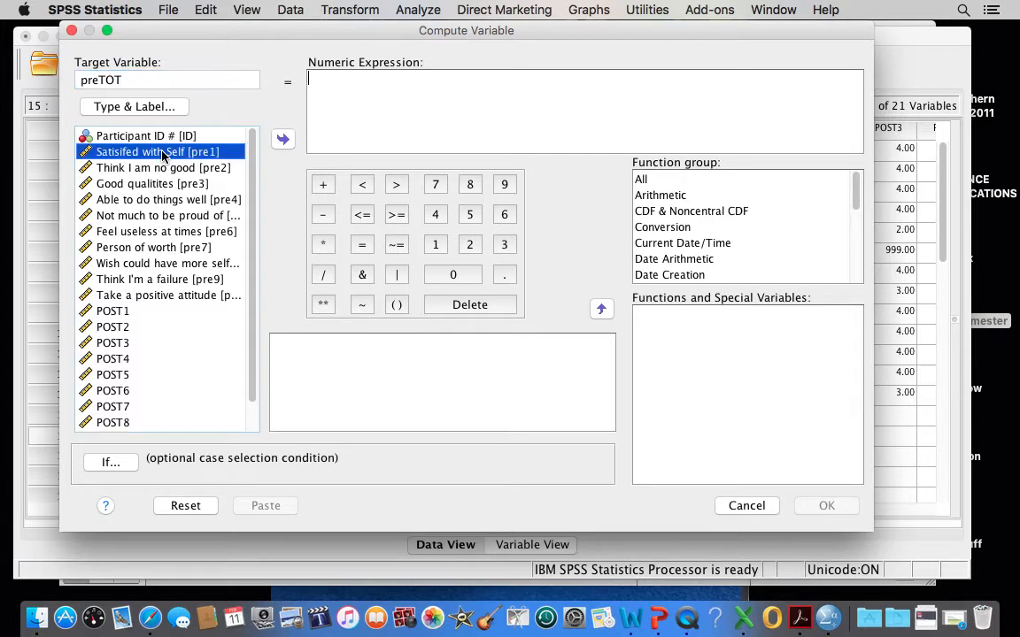
{"action": "left_click", "coordinate": [282, 139]}
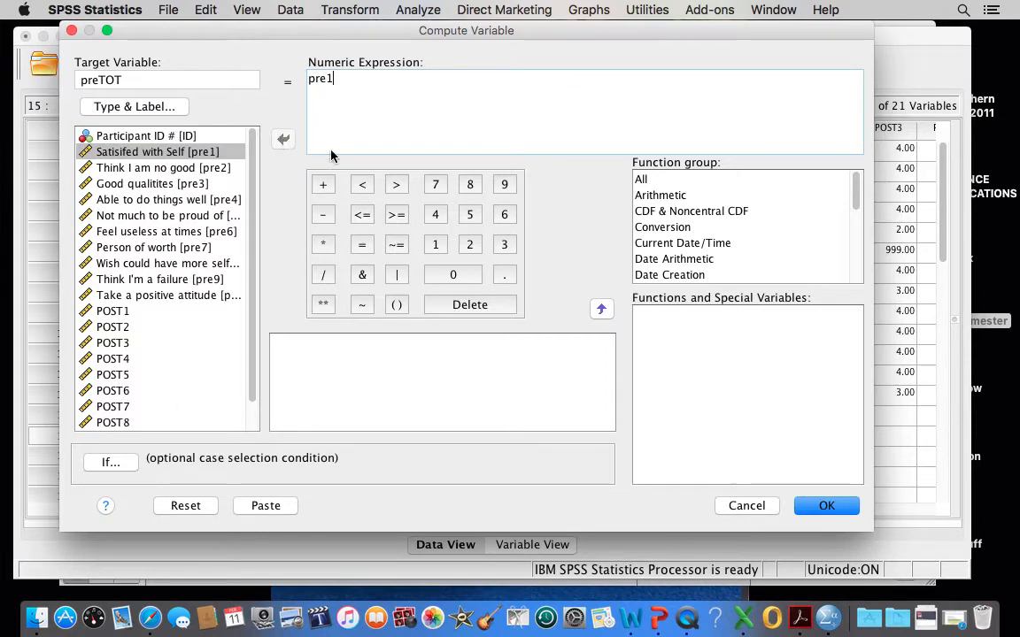
{"action": "left_click", "coordinate": [321, 184]}
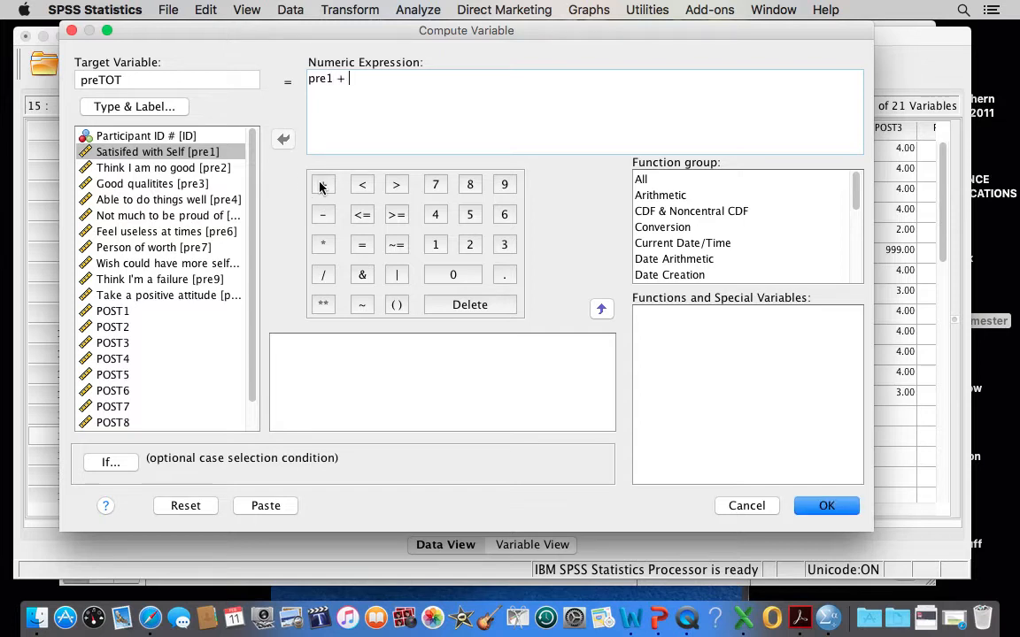
{"action": "left_click", "coordinate": [135, 168]}
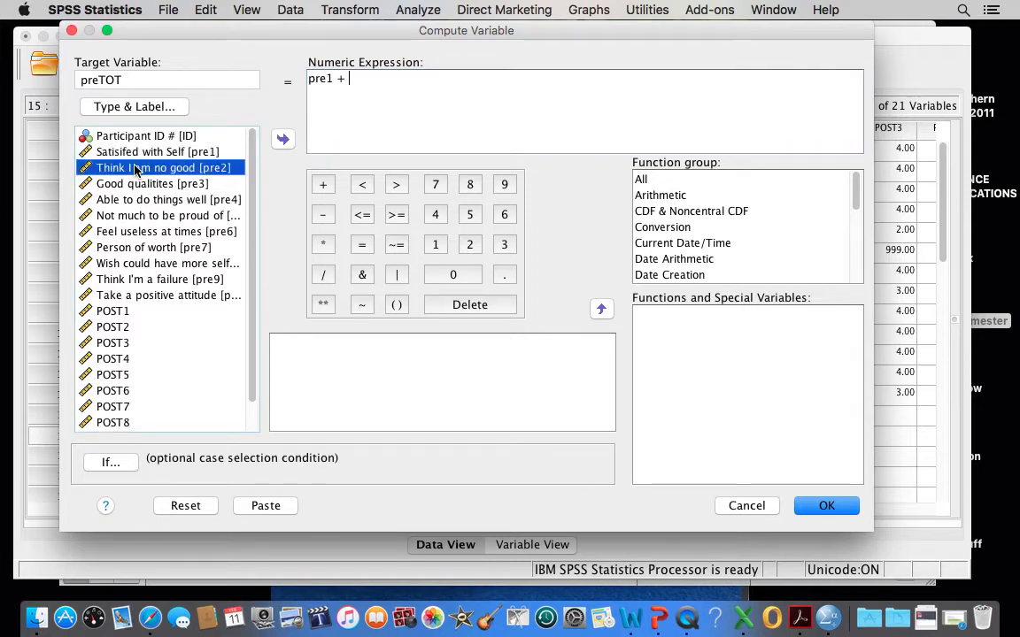
{"action": "left_click", "coordinate": [283, 141]}
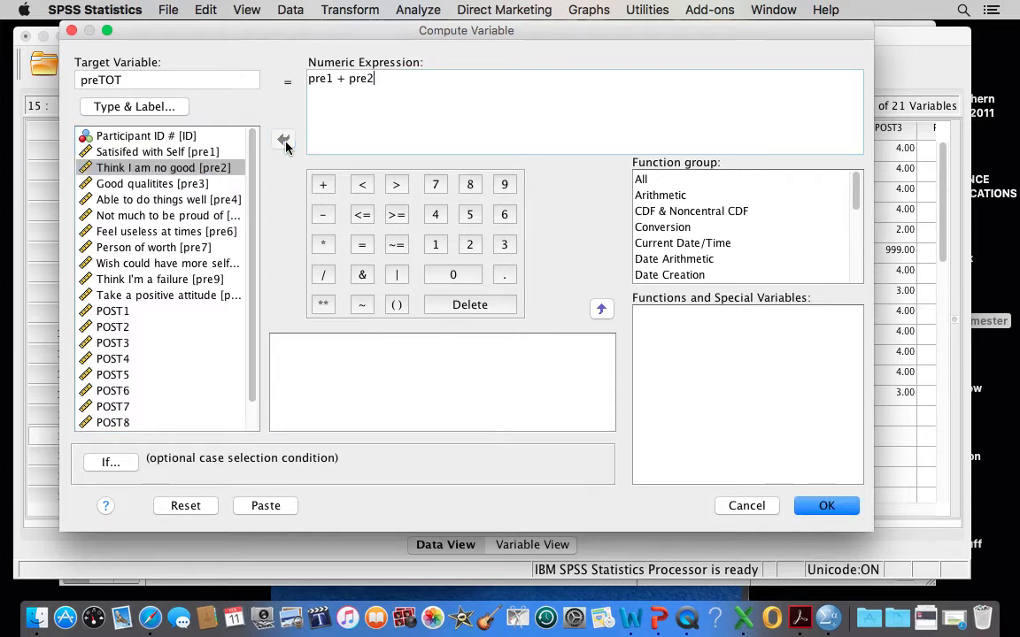
{"action": "left_click", "coordinate": [323, 185]}
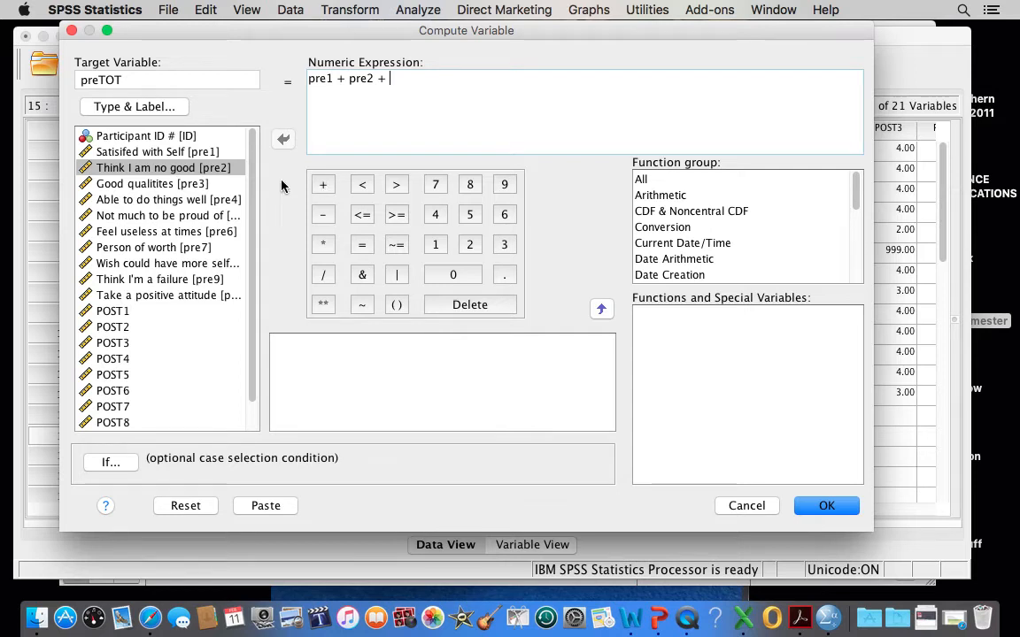
Extend the numeric expression with "pre3 + pre4 + pre5 +".
{"action": "left_click", "coordinate": [148, 183]}
{"action": "left_click", "coordinate": [281, 138]}
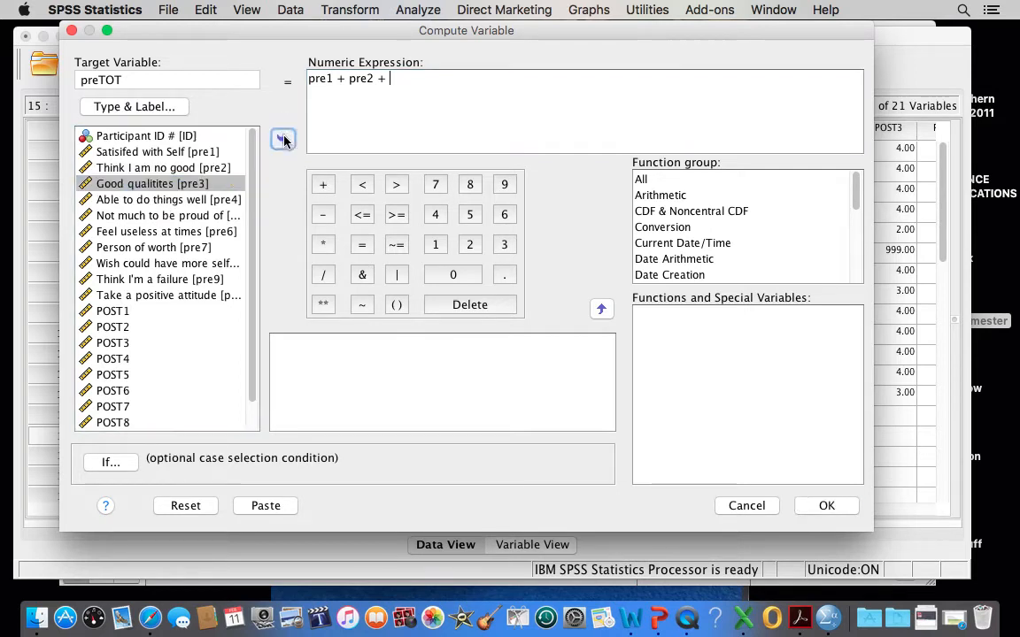
{"action": "left_click", "coordinate": [324, 184]}
{"action": "left_click", "coordinate": [224, 200]}
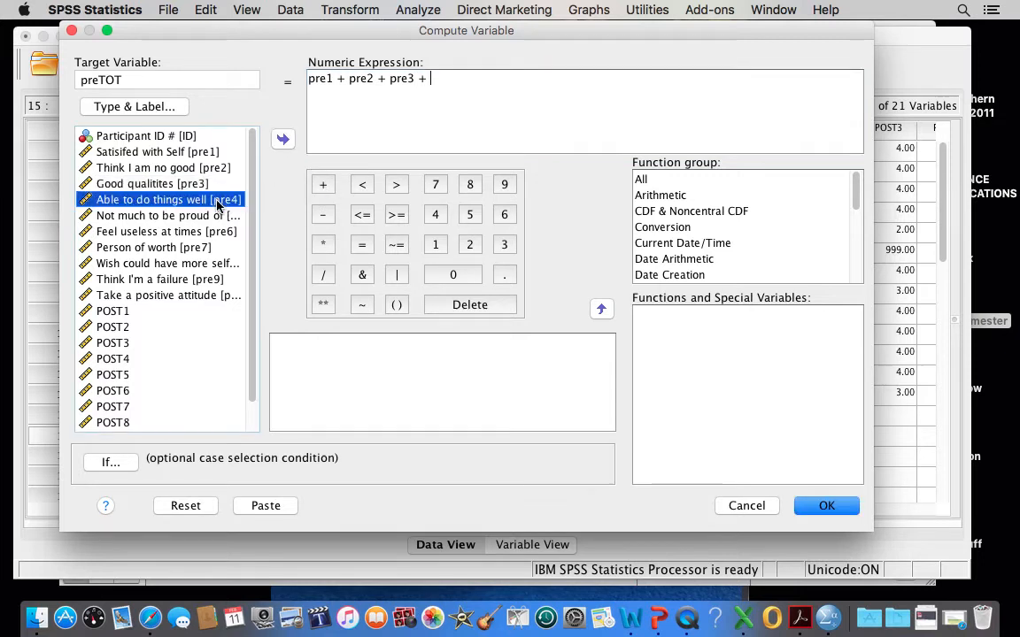
{"action": "left_click", "coordinate": [282, 138]}
{"action": "left_click", "coordinate": [325, 184]}
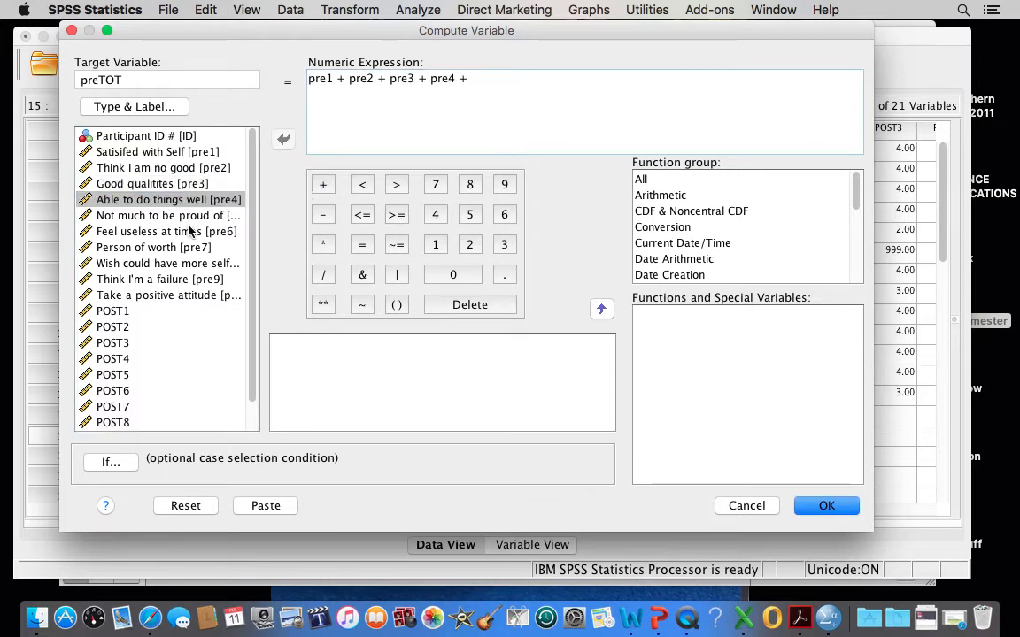
{"action": "left_click", "coordinate": [170, 215]}
{"action": "left_click", "coordinate": [281, 138]}
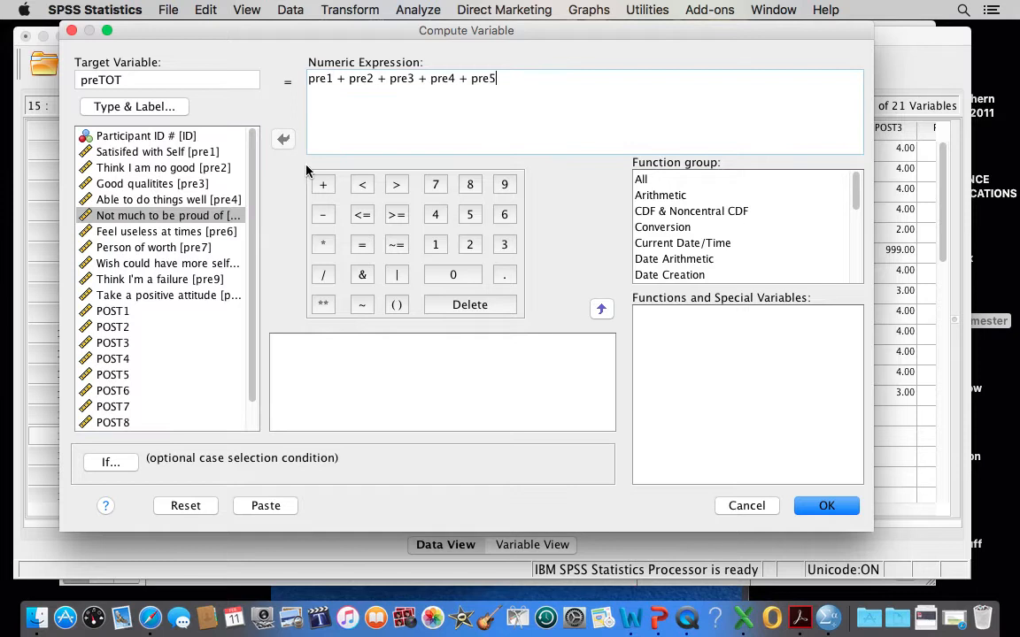
{"action": "left_click", "coordinate": [323, 184]}
Append "pre6 + pre7 + pre8 +" to the sum of pre-test items.
{"action": "left_click", "coordinate": [200, 232]}
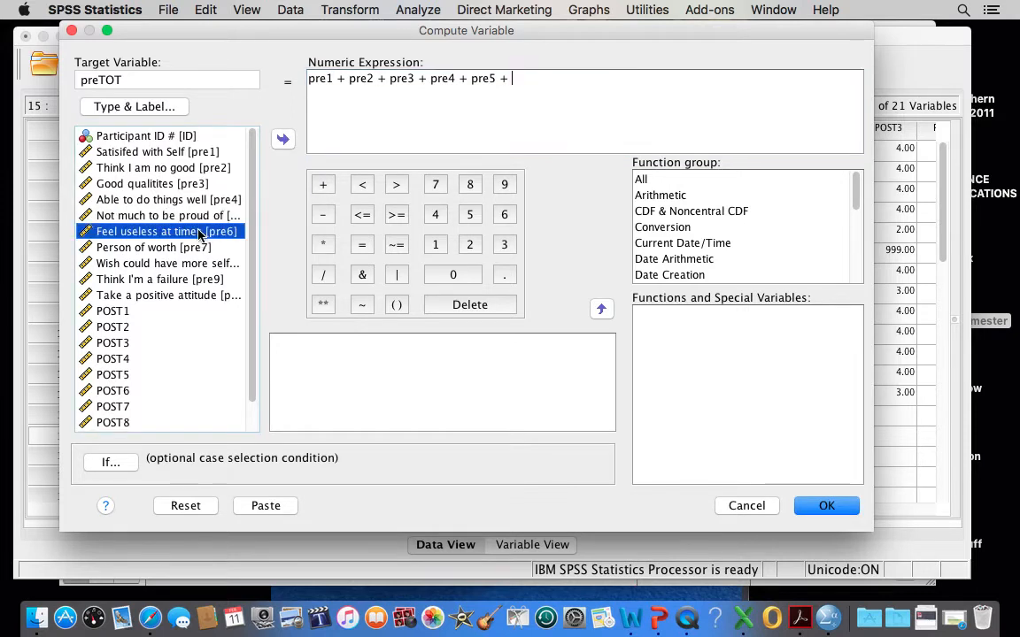
{"action": "left_click", "coordinate": [281, 138]}
{"action": "left_click", "coordinate": [323, 184]}
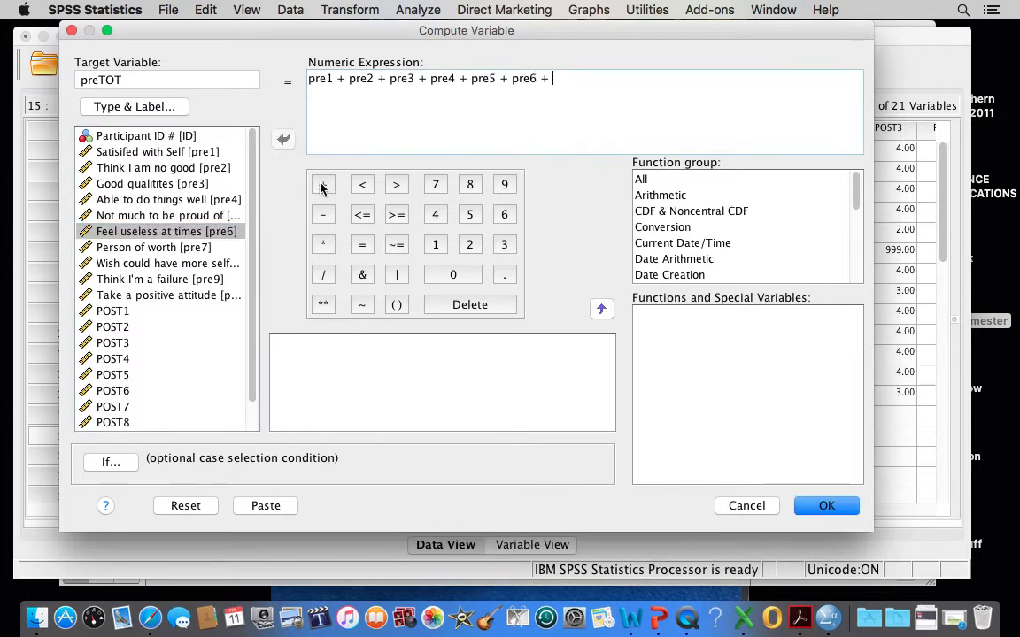
{"action": "left_click", "coordinate": [168, 247]}
{"action": "left_click", "coordinate": [282, 139]}
{"action": "left_click", "coordinate": [323, 184]}
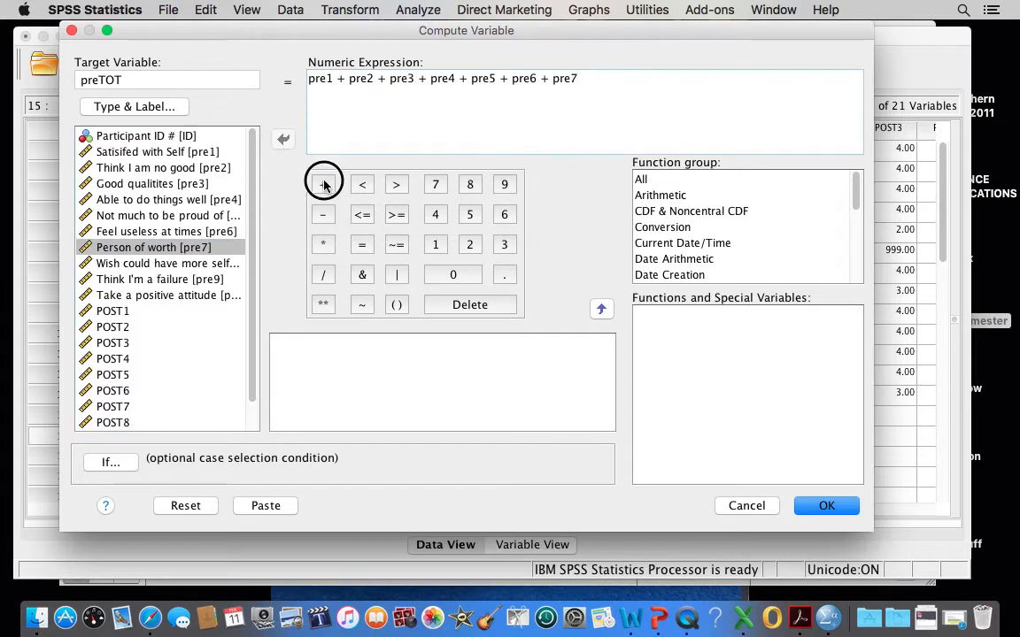
{"action": "left_click", "coordinate": [170, 263]}
{"action": "left_click", "coordinate": [282, 139]}
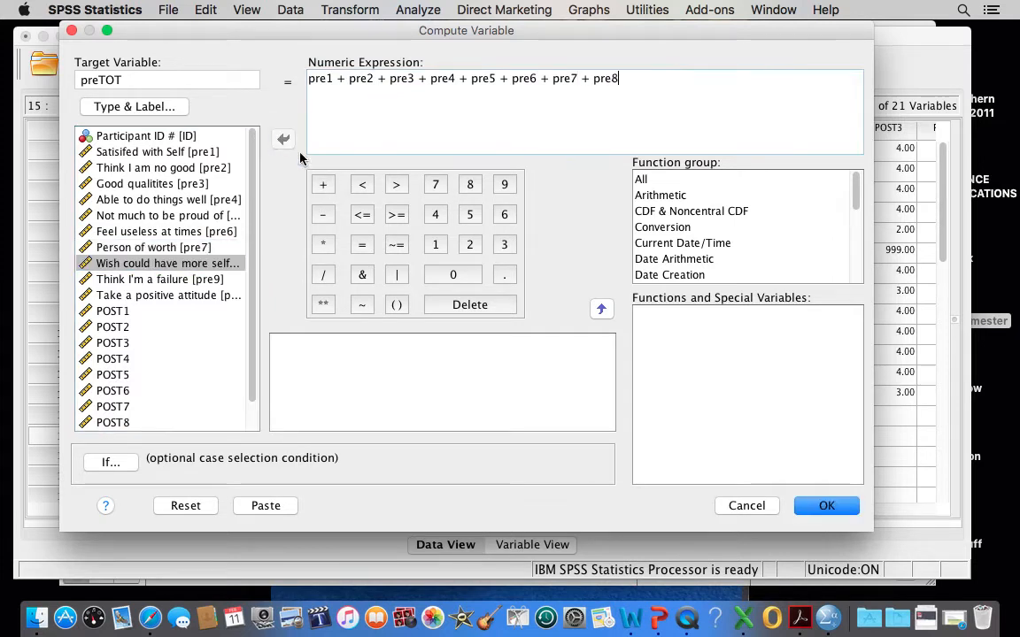
{"action": "left_click", "coordinate": [323, 184]}
Complete the numeric expression with the last two pre-test items, "pre9 + pre10".
{"action": "left_click", "coordinate": [209, 279]}
{"action": "left_click", "coordinate": [281, 139]}
{"action": "left_click", "coordinate": [323, 184]}
{"action": "left_click", "coordinate": [196, 298]}
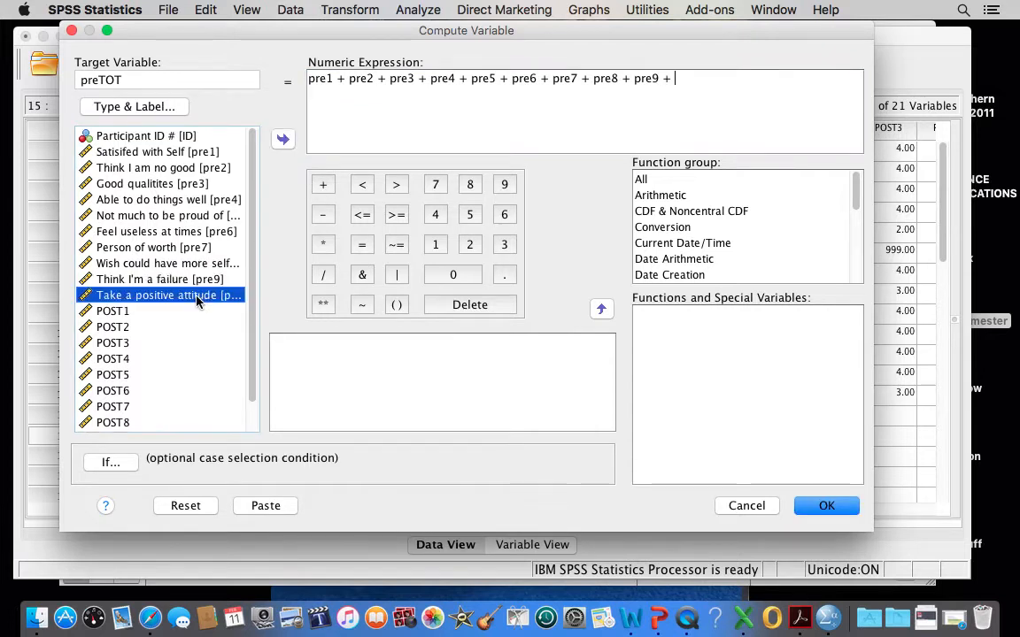
{"action": "left_click", "coordinate": [281, 142]}
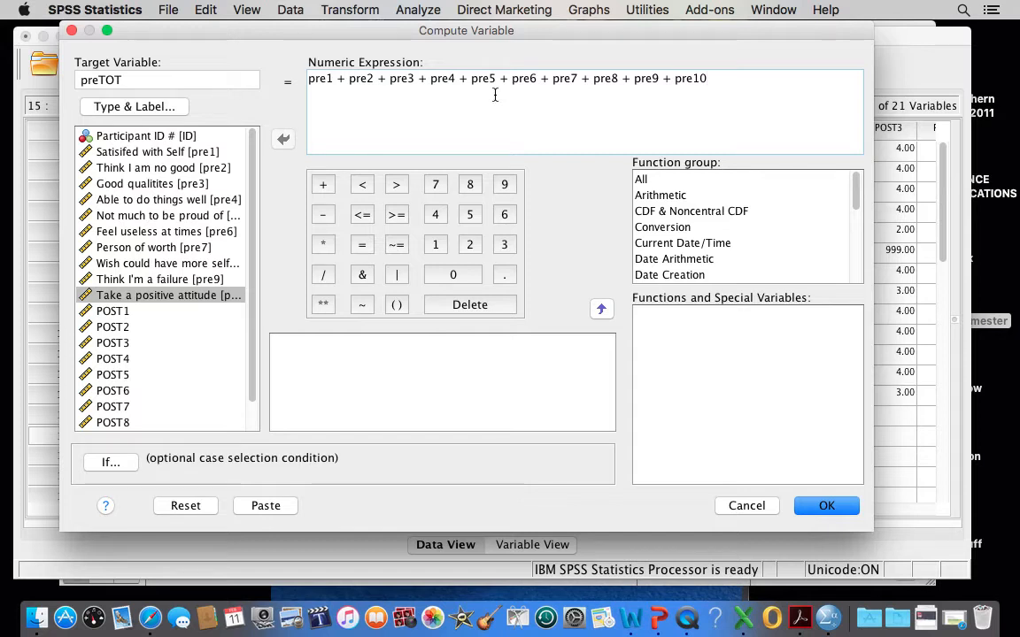
Run the preTOT computation and close the output document without saving it.
{"action": "left_click", "coordinate": [828, 509]}
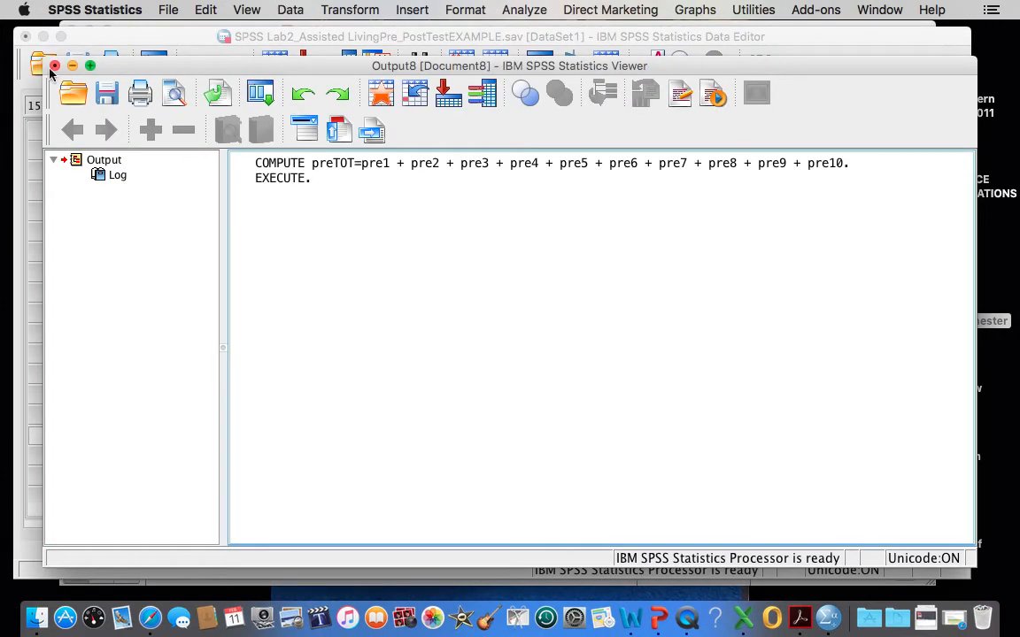
{"action": "left_click", "coordinate": [54, 65]}
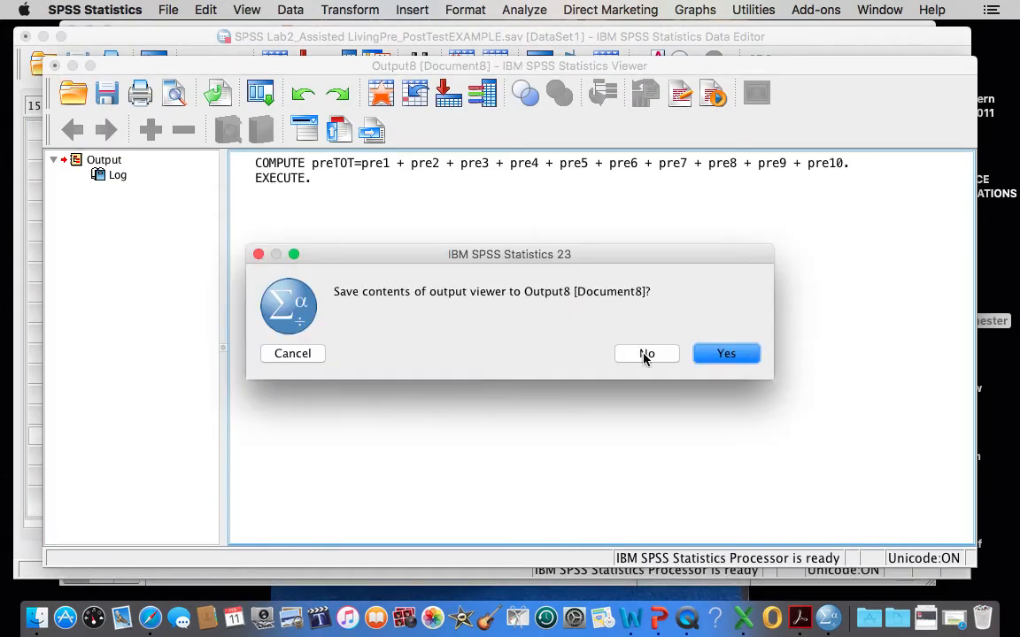
{"action": "left_click", "coordinate": [644, 354]}
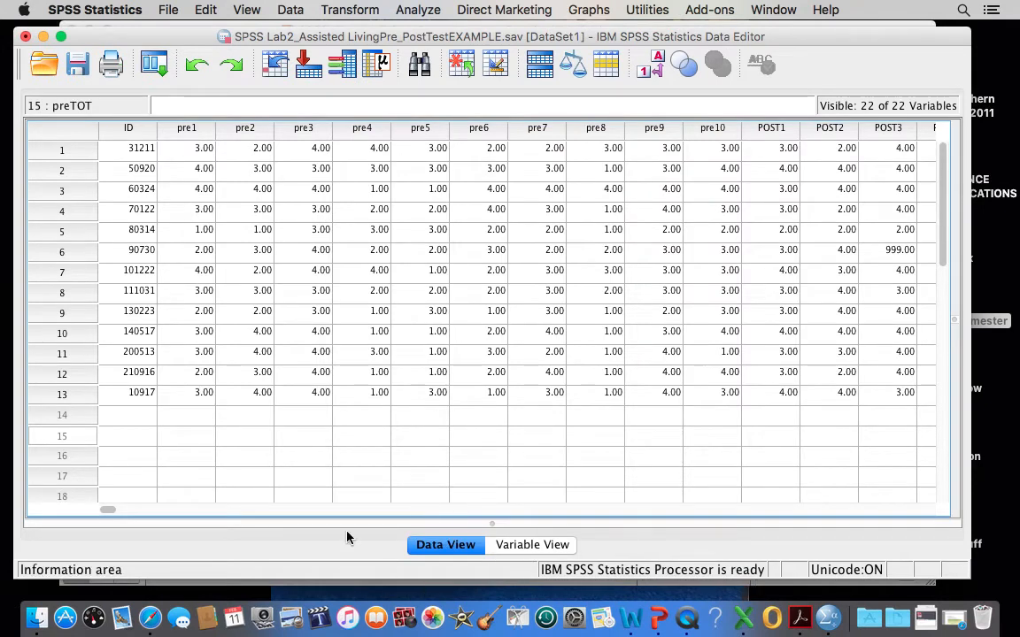
Examine the computed total scores in the preTOT column case by case, down to case 13.
{"action": "scroll", "coordinate": [518, 462], "scroll_direction": "right", "scroll_amount": 10}
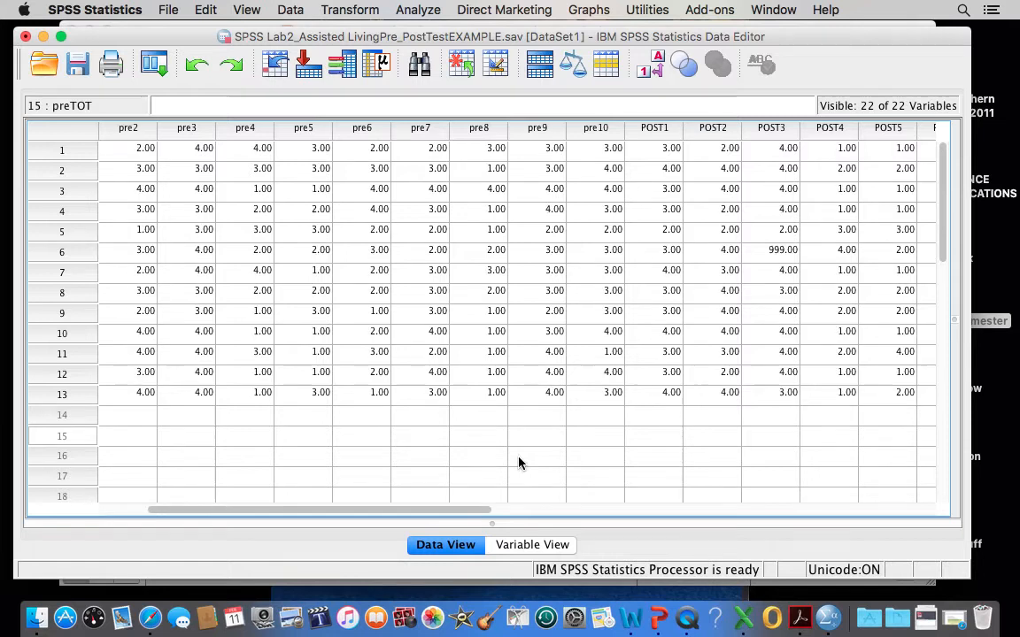
{"action": "scroll", "coordinate": [521, 462], "scroll_direction": "right", "scroll_amount": 2}
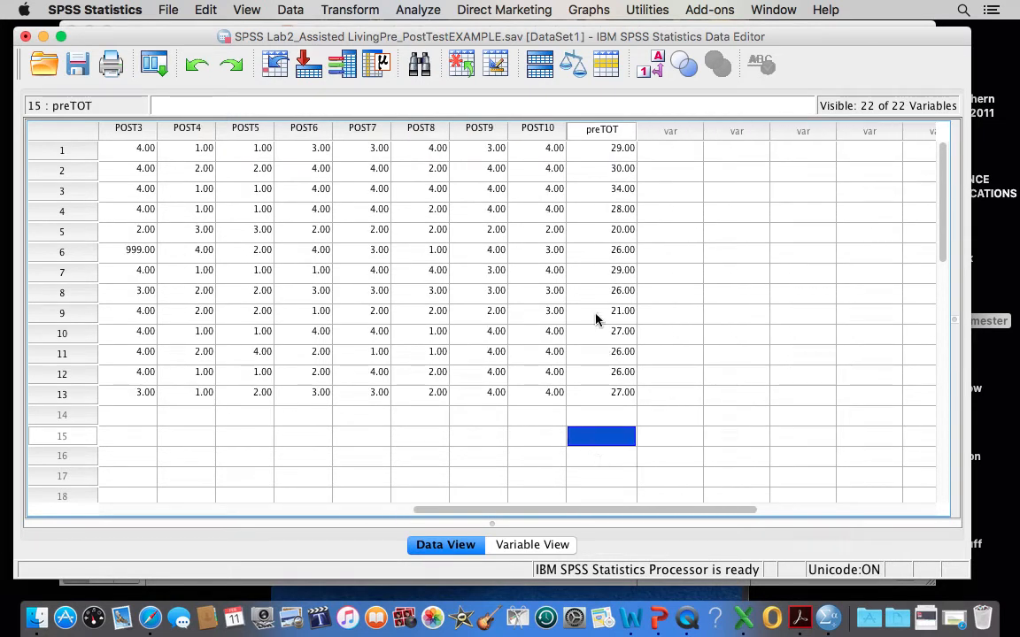
{"action": "left_click", "coordinate": [597, 135]}
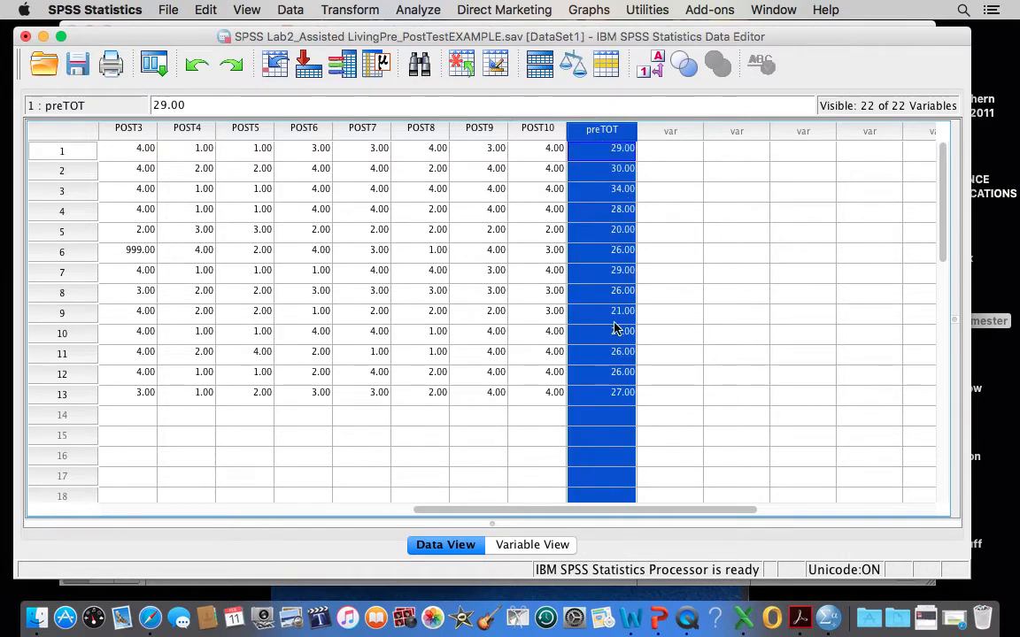
{"action": "left_click", "coordinate": [596, 151]}
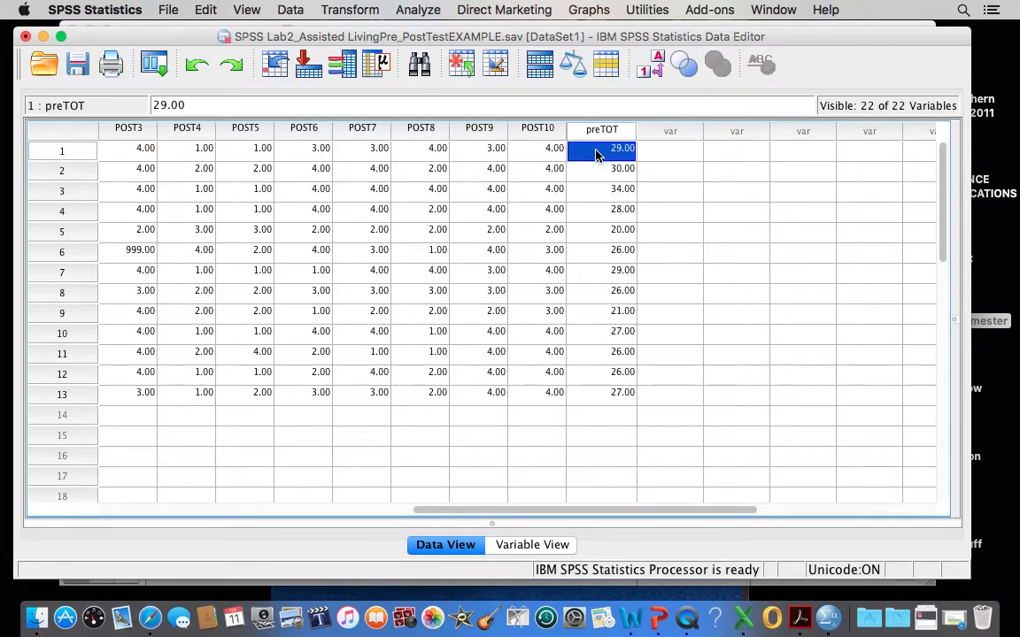
{"action": "key", "text": "Down"}
{"action": "key", "text": "Down"}
{"action": "key", "text": "Down"}
{"action": "key", "text": "Down"}
{"action": "key", "text": "Down"}
{"action": "key", "text": "Down"}
{"action": "key", "text": "Down"}
{"action": "key", "text": "Down"}
{"action": "key", "text": "Down"}
{"action": "key", "text": "Down"}
{"action": "key", "text": "Down"}
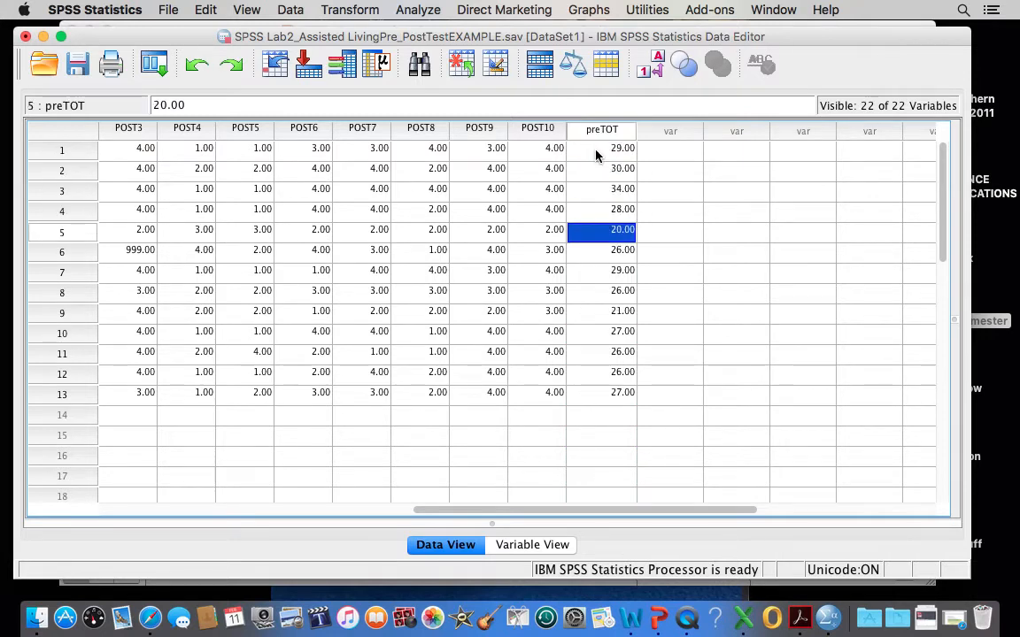
{"action": "key", "text": "Down"}
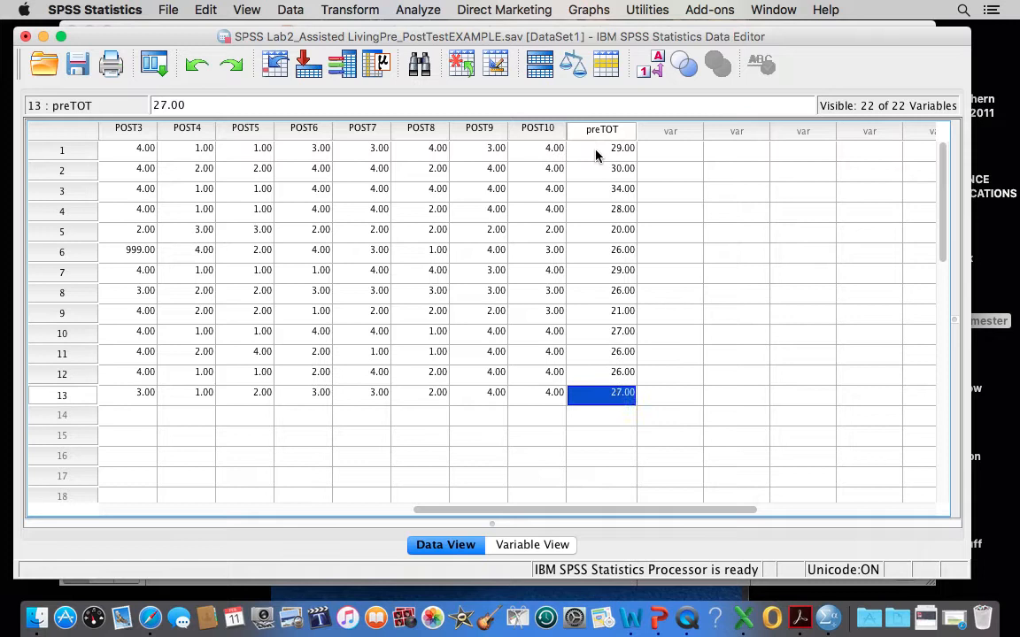
Start another Compute Variable operation and clear the pre-test sum from the numeric expression.
{"action": "left_click", "coordinate": [670, 154]}
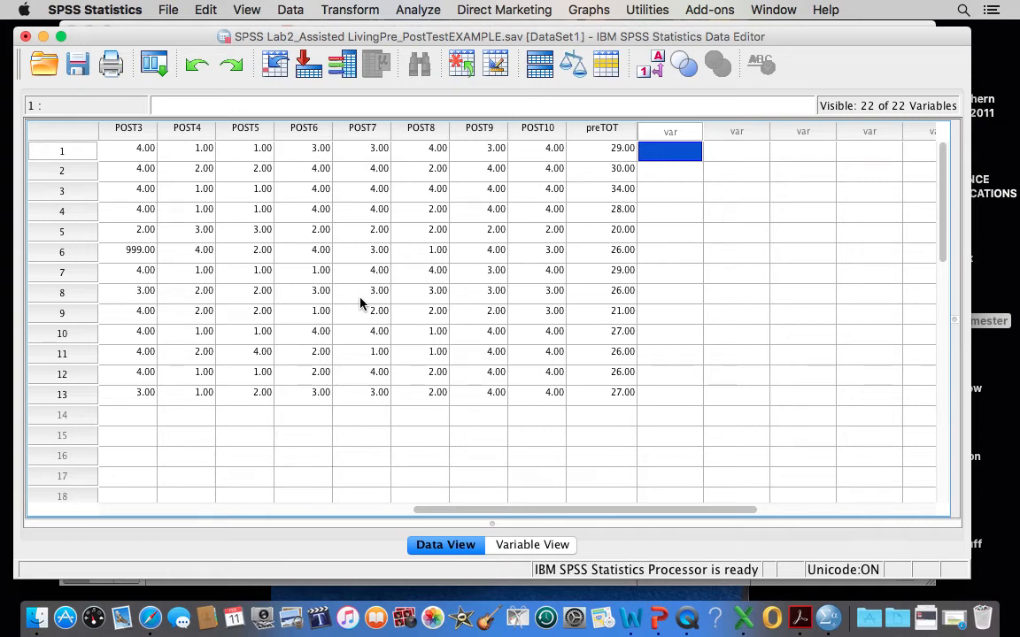
{"action": "left_click", "coordinate": [352, 11]}
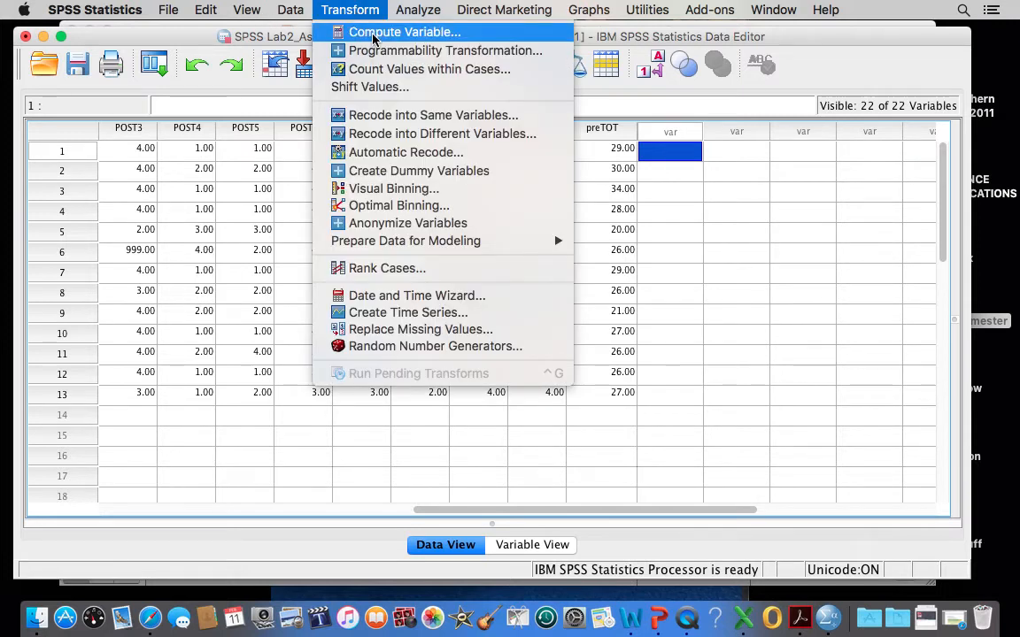
{"action": "left_click", "coordinate": [373, 33]}
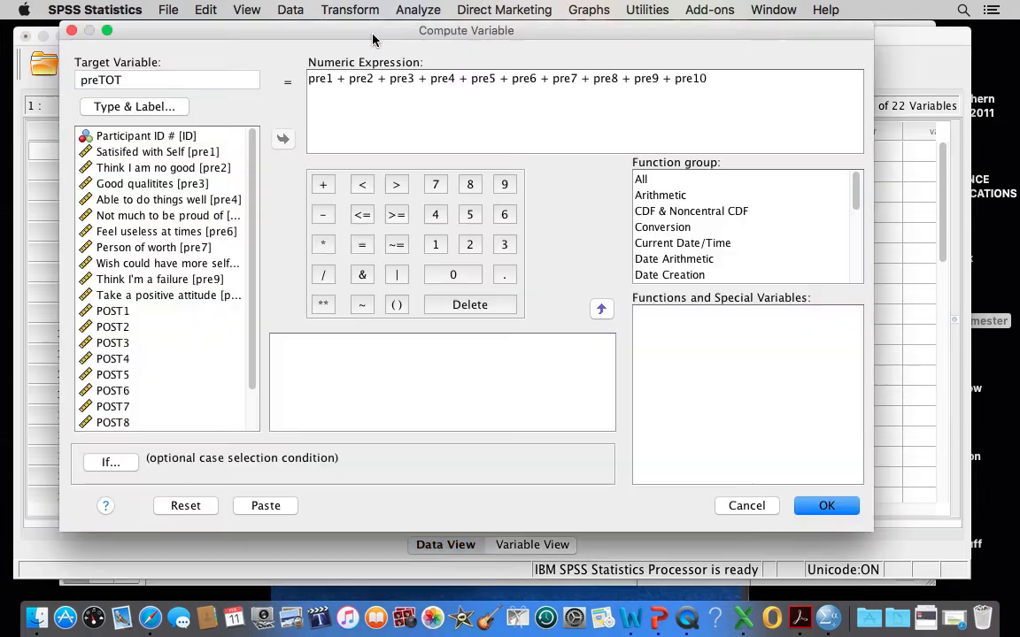
{"action": "left_click_drag", "start_coordinate": [307, 35], "coordinate": [289, 72]}
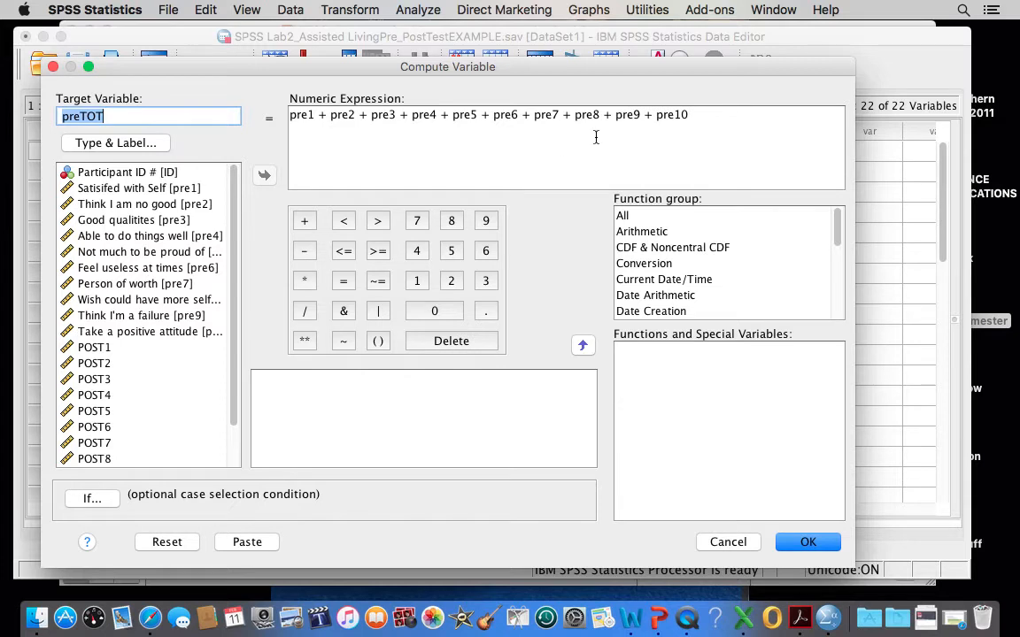
{"action": "left_click", "coordinate": [694, 115]}
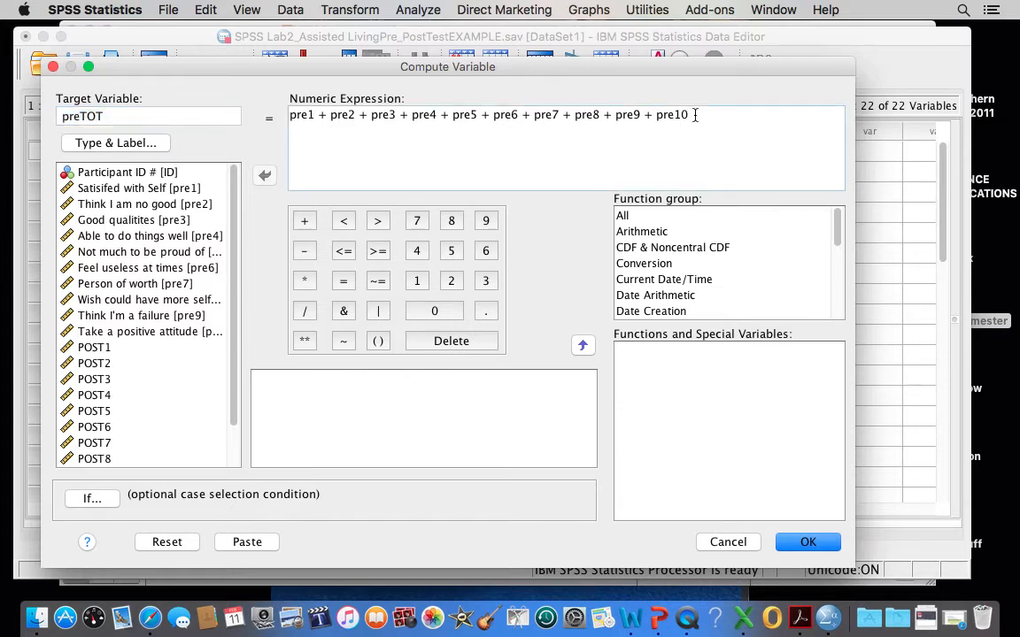
{"action": "key", "text": "BackSpace"}
{"action": "key", "text": "BackSpace"}
{"action": "key", "text": "BackSpace"}
{"action": "key", "text": "BackSpace"}
{"action": "key", "text": "BackSpace"}
{"action": "key", "text": "BackSpace"}
{"action": "key", "text": "BackSpace"}
{"action": "key", "text": "BackSpace"}
{"action": "key", "text": "BackSpace"}
{"action": "key", "text": "BackSpace"}
{"action": "key", "text": "BackSpace"}
{"action": "key", "text": "BackSpace"}
{"action": "key", "text": "BackSpace"}
{"action": "key", "text": "BackSpace"}
{"action": "key", "text": "BackSpace"}
{"action": "key", "text": "BackSpace"}
{"action": "key", "text": "BackSpace"}
{"action": "key", "text": "BackSpace"}
{"action": "key", "text": "BackSpace"}
{"action": "key", "text": "BackSpace"}
{"action": "key", "text": "BackSpace"}
{"action": "key", "text": "BackSpace"}
{"action": "key", "text": "BackSpace"}
{"action": "key", "text": "BackSpace"}
{"action": "key", "text": "BackSpace"}
{"action": "key", "text": "BackSpace"}
{"action": "key", "text": "BackSpace"}
{"action": "key", "text": "BackSpace"}
{"action": "key", "text": "BackSpace"}
{"action": "key", "text": "BackSpace"}
{"action": "key", "text": "BackSpace"}
{"action": "key", "text": "BackSpace"}
{"action": "key", "text": "BackSpace"}
{"action": "key", "text": "BackSpace"}
{"action": "key", "text": "BackSpace"}
{"action": "key", "text": "BackSpace"}
{"action": "key", "text": "BackSpace"}
{"action": "key", "text": "BackSpace"}
{"action": "key", "text": "BackSpace"}
{"action": "key", "text": "BackSpace"}
{"action": "key", "text": "BackSpace"}
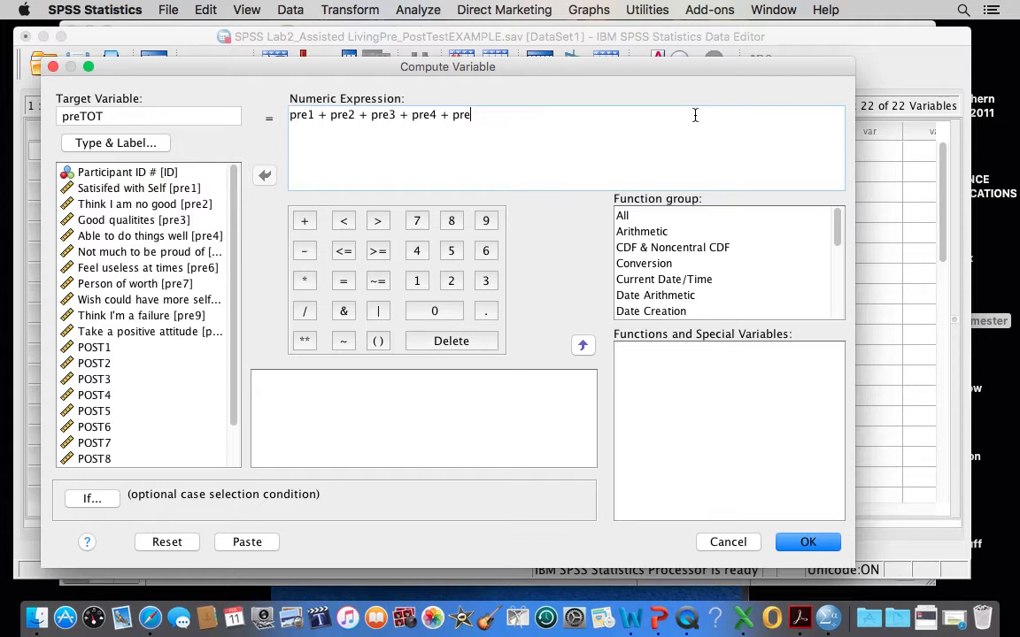
{"action": "key", "text": "BackSpace"}
{"action": "key", "text": "BackSpace"}
{"action": "key", "text": "BackSpace"}
{"action": "key", "text": "BackSpace"}
{"action": "key", "text": "BackSpace"}
{"action": "key", "text": "BackSpace"}
{"action": "key", "text": "BackSpace"}
{"action": "key", "text": "BackSpace"}
{"action": "key", "text": "BackSpace"}
{"action": "key", "text": "BackSpace"}
{"action": "key", "text": "BackSpace"}
{"action": "key", "text": "BackSpace"}
{"action": "key", "text": "BackSpace"}
{"action": "key", "text": "BackSpace"}
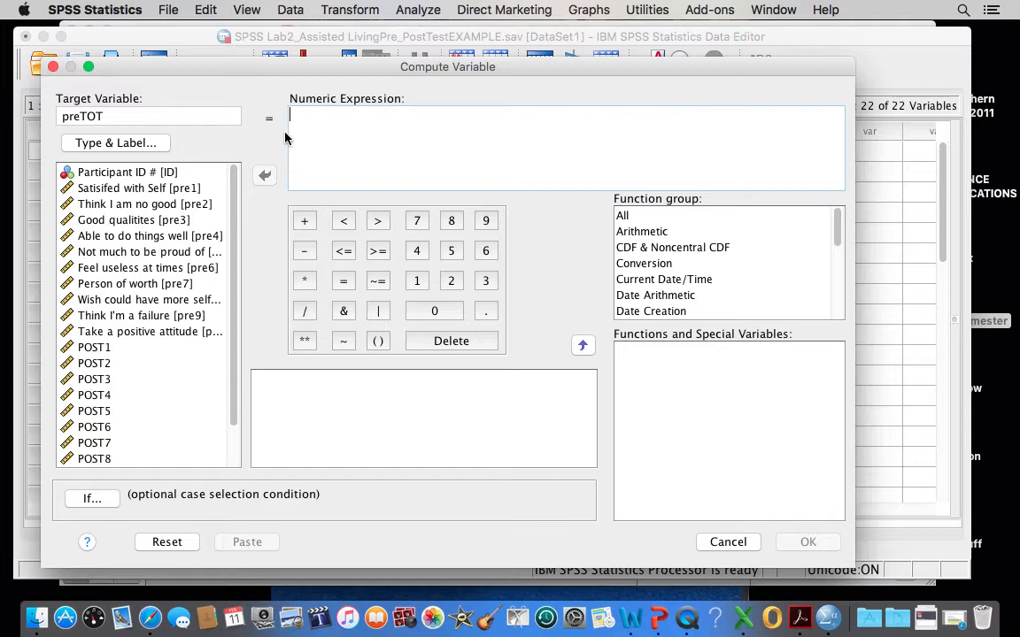
Change the target variable's name to postTOT.
{"action": "left_click", "coordinate": [80, 115]}
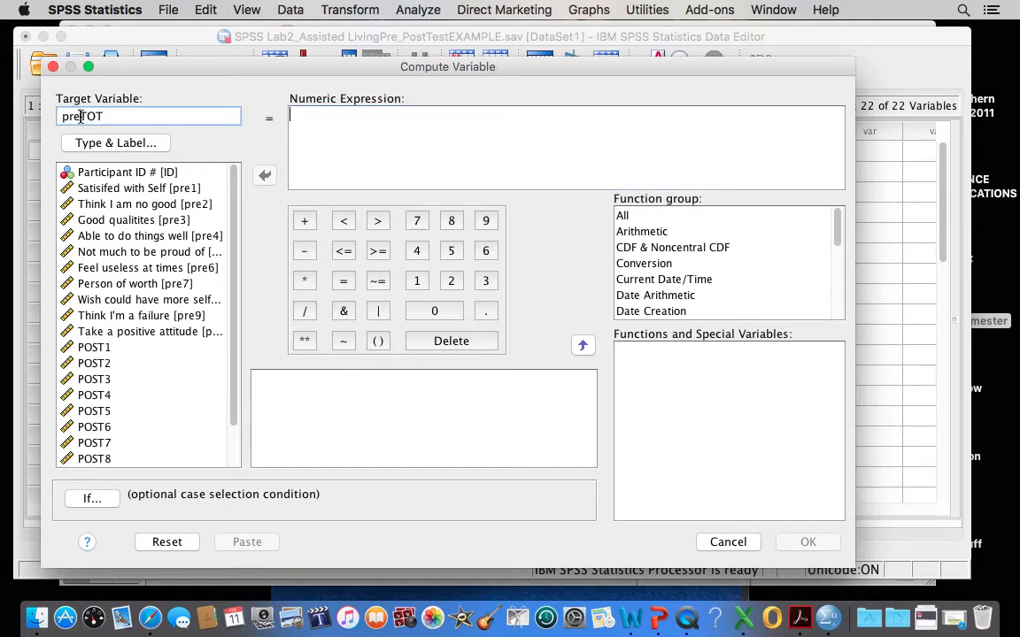
{"action": "key", "text": "BackSpace"}
{"action": "key", "text": "BackSpace"}
{"action": "key", "text": "BackSpace"}
{"action": "type", "text": "post"}
{"action": "left_click_drag", "start_coordinate": [113, 114], "coordinate": [57, 113]}
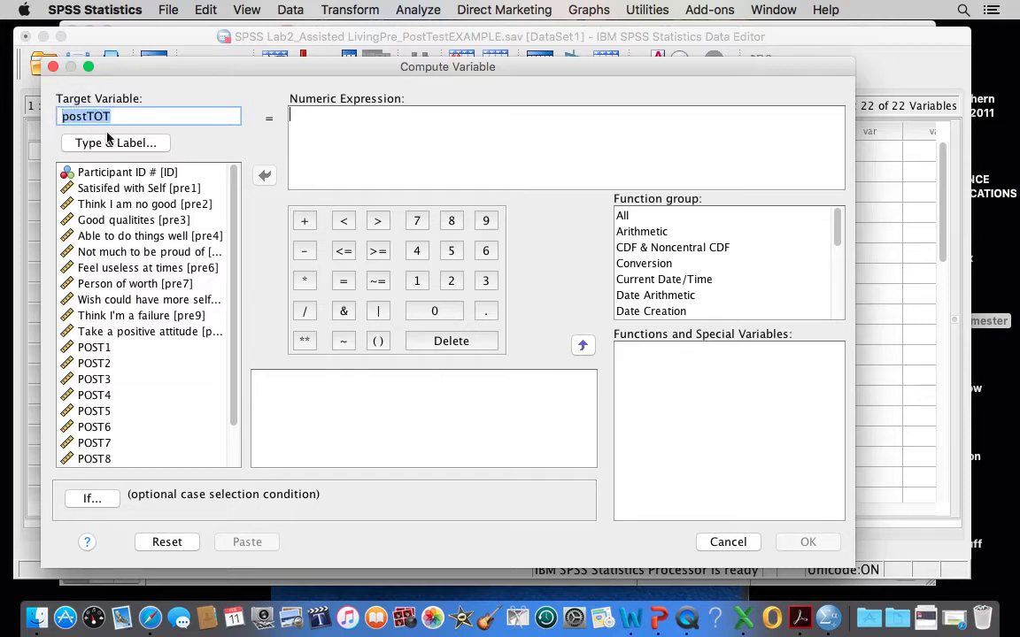
{"action": "left_click", "coordinate": [145, 119]}
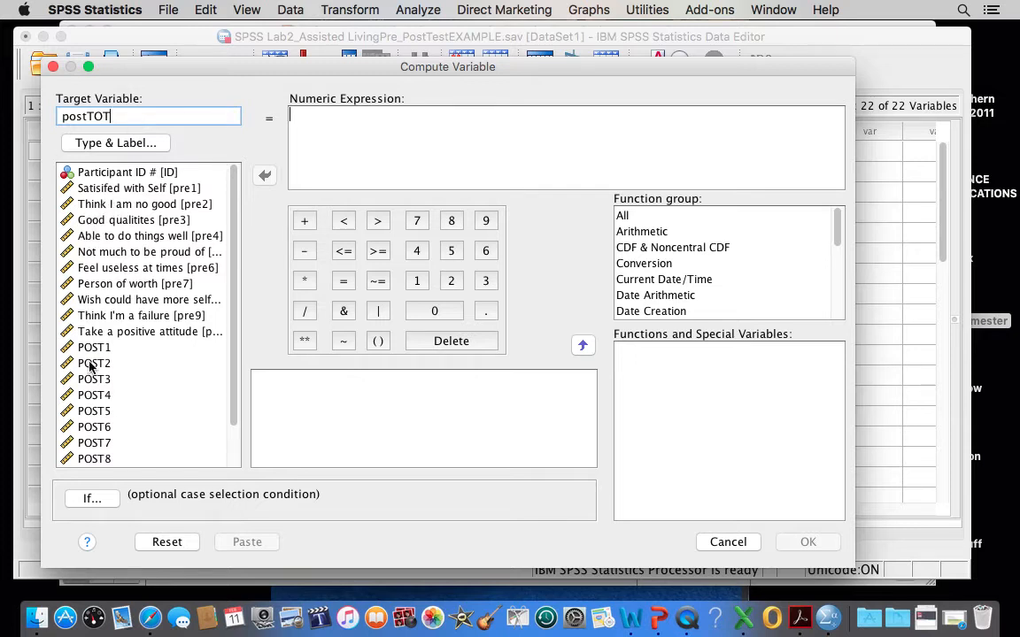
Begin the numeric expression for postTOT with "POST1 + POST2 +".
{"action": "scroll", "coordinate": [93, 354], "scroll_direction": "down", "scroll_amount": 3}
{"action": "left_click", "coordinate": [88, 303]}
{"action": "left_click", "coordinate": [88, 301]}
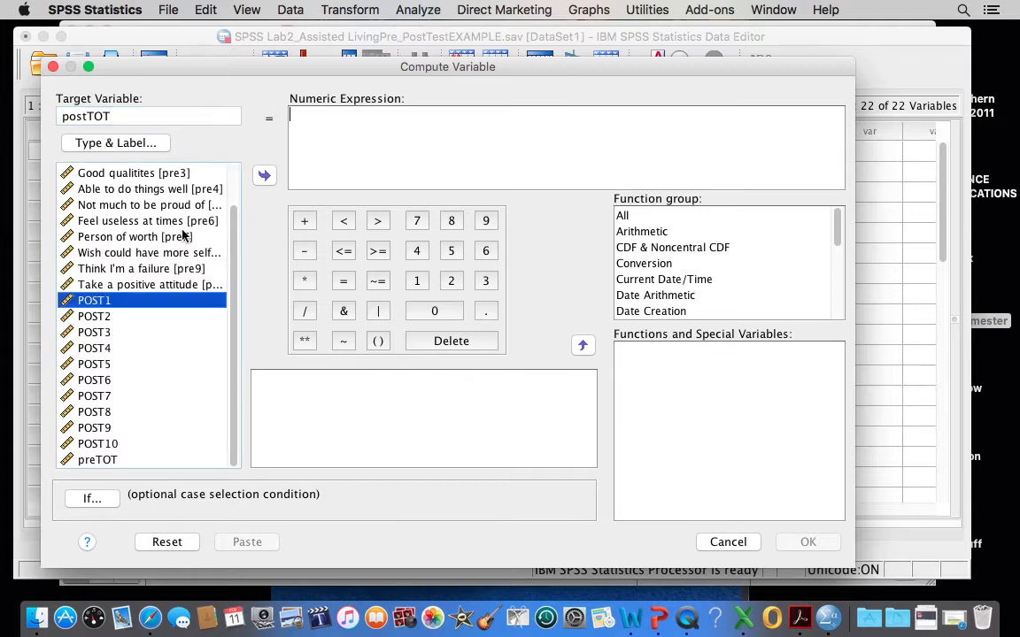
{"action": "left_click", "coordinate": [264, 177]}
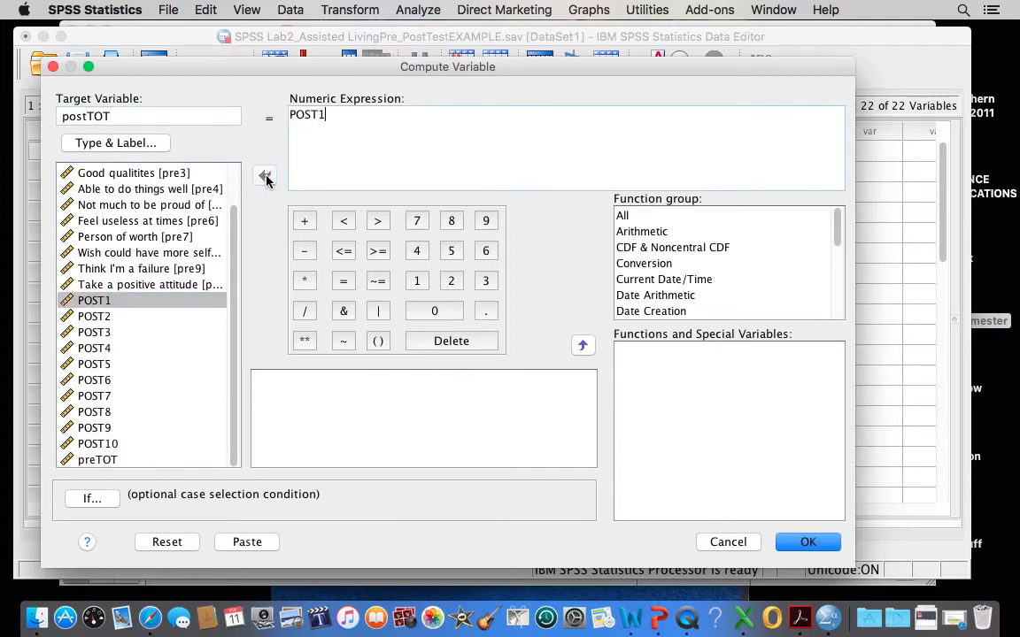
{"action": "left_click", "coordinate": [301, 214]}
{"action": "left_click", "coordinate": [91, 316]}
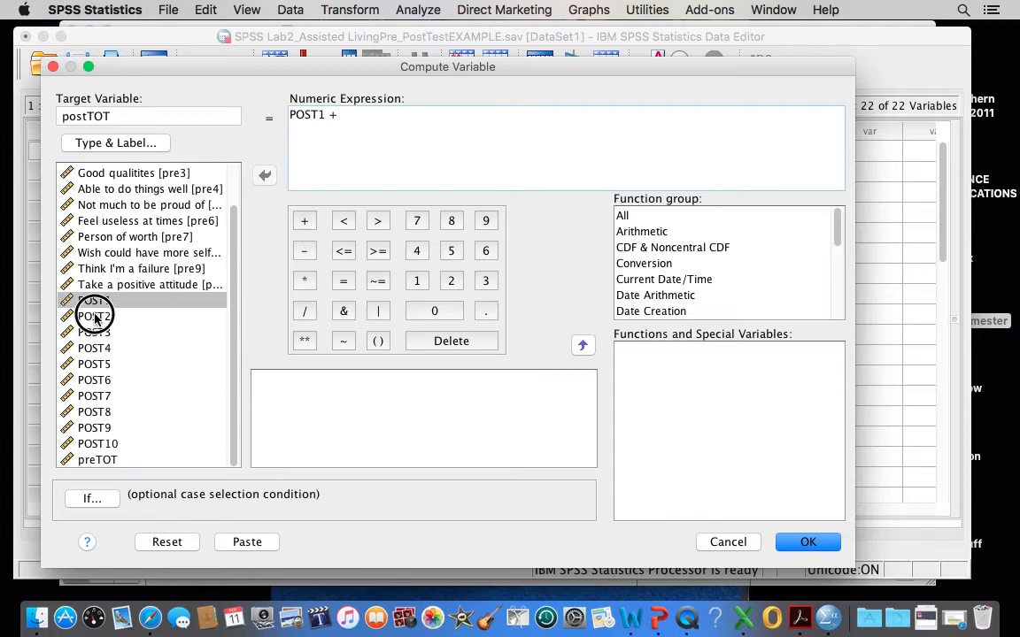
{"action": "left_click", "coordinate": [264, 176]}
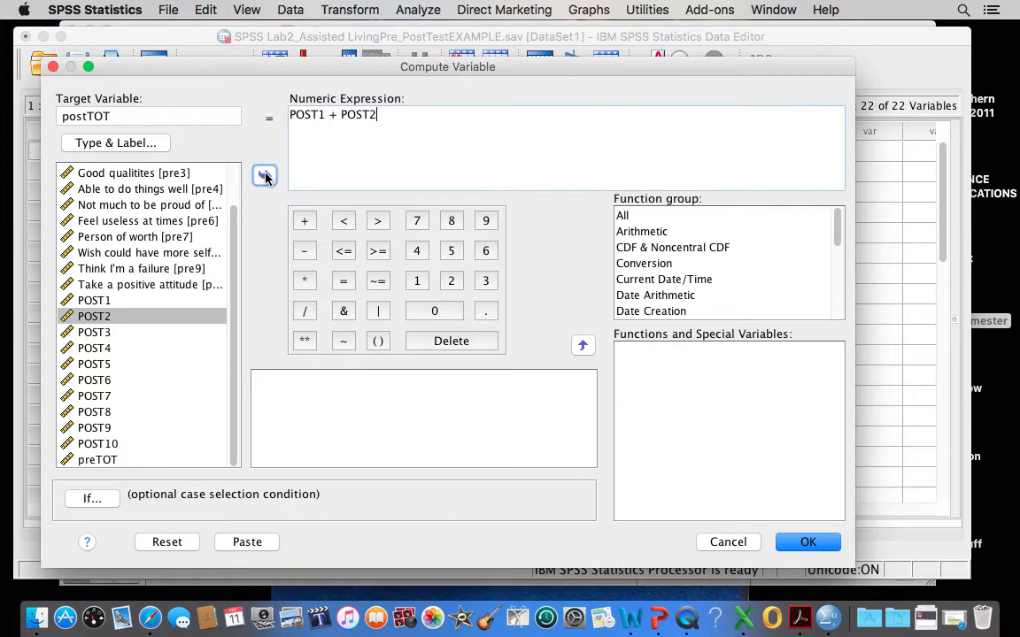
{"action": "left_click", "coordinate": [304, 222]}
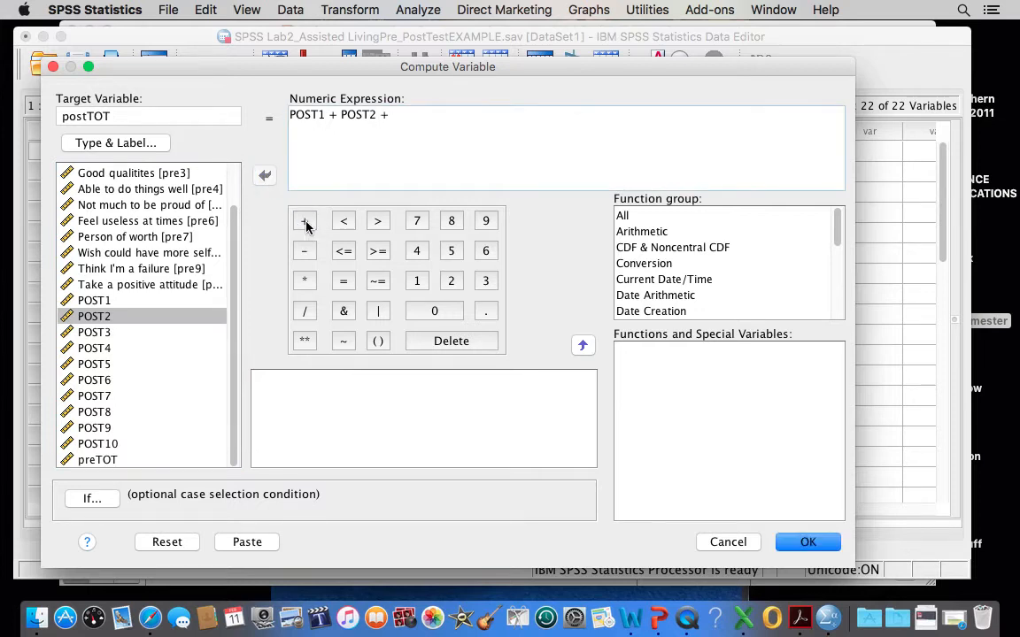
Append "POST3 + POST4 + POST5 +" to the sum of post-test items.
{"action": "left_click", "coordinate": [96, 332]}
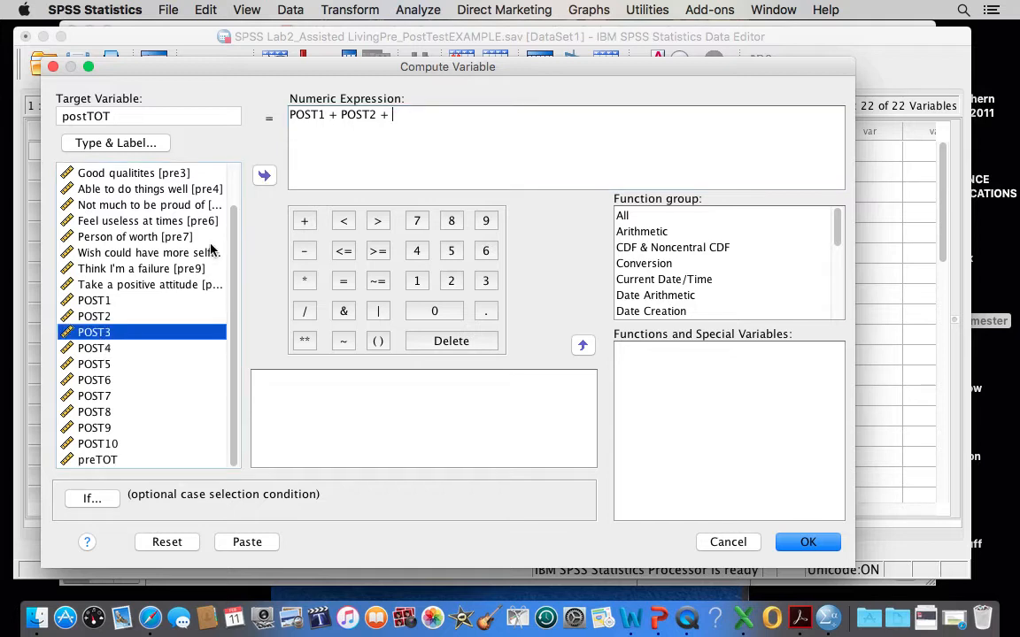
{"action": "left_click", "coordinate": [265, 177]}
{"action": "left_click", "coordinate": [304, 221]}
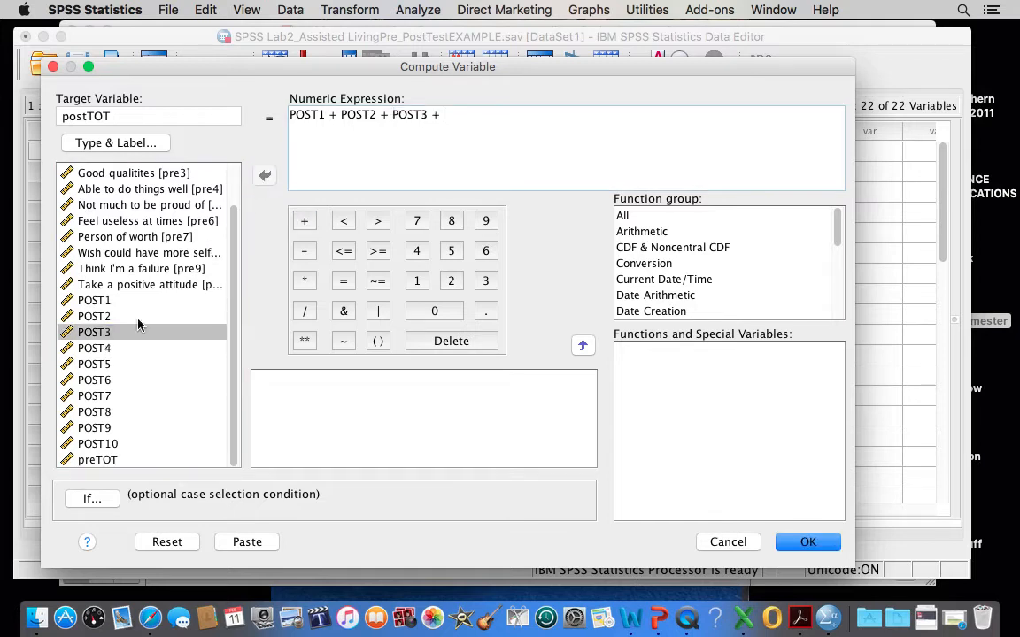
{"action": "left_click", "coordinate": [89, 348]}
{"action": "left_click", "coordinate": [264, 175]}
{"action": "left_click", "coordinate": [303, 222]}
{"action": "left_click", "coordinate": [90, 364]}
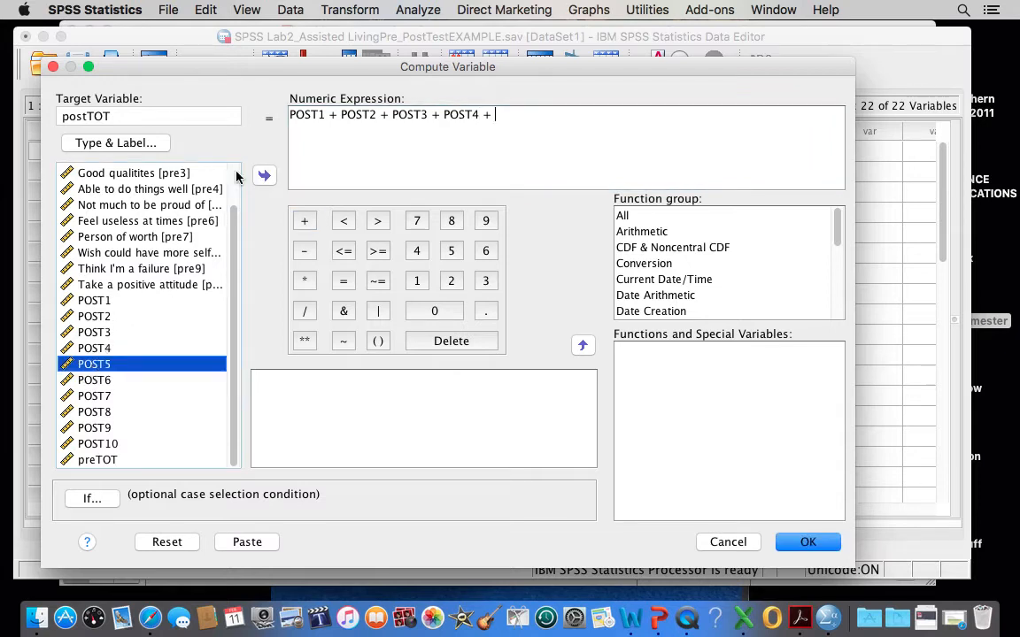
{"action": "left_click", "coordinate": [264, 174]}
{"action": "left_click", "coordinate": [304, 220]}
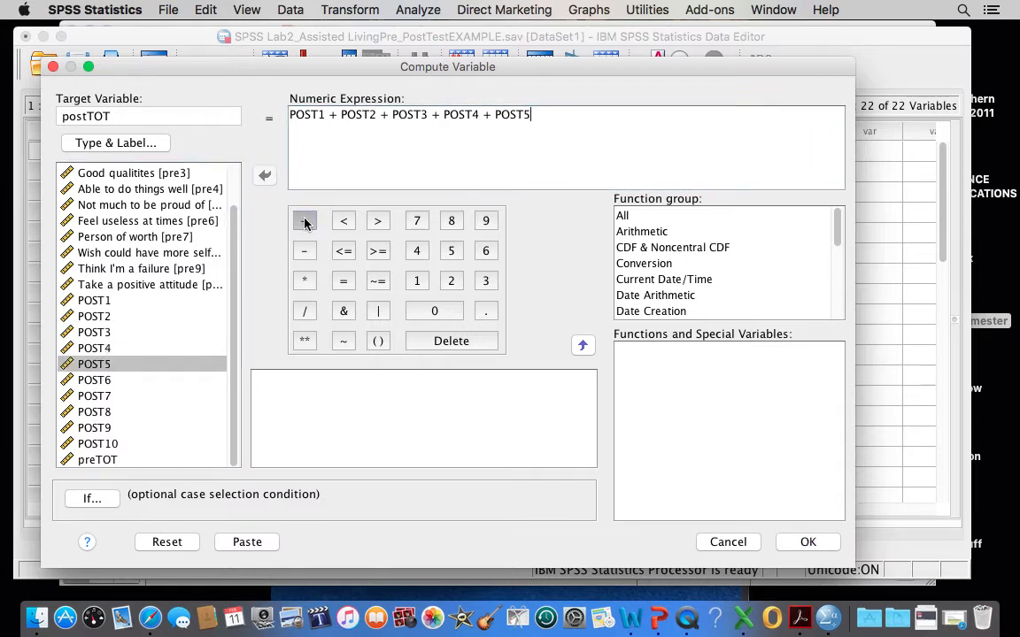
Append "POST6 + POST7 + POST8 +" to the sum of post-test items.
{"action": "left_click", "coordinate": [91, 379]}
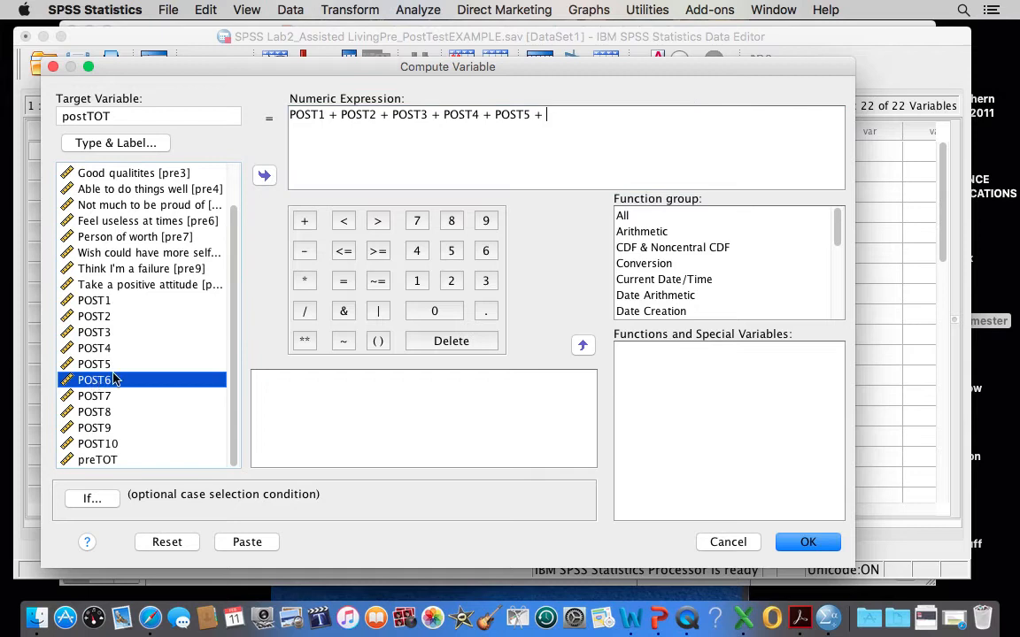
{"action": "left_click", "coordinate": [265, 175]}
{"action": "left_click", "coordinate": [305, 220]}
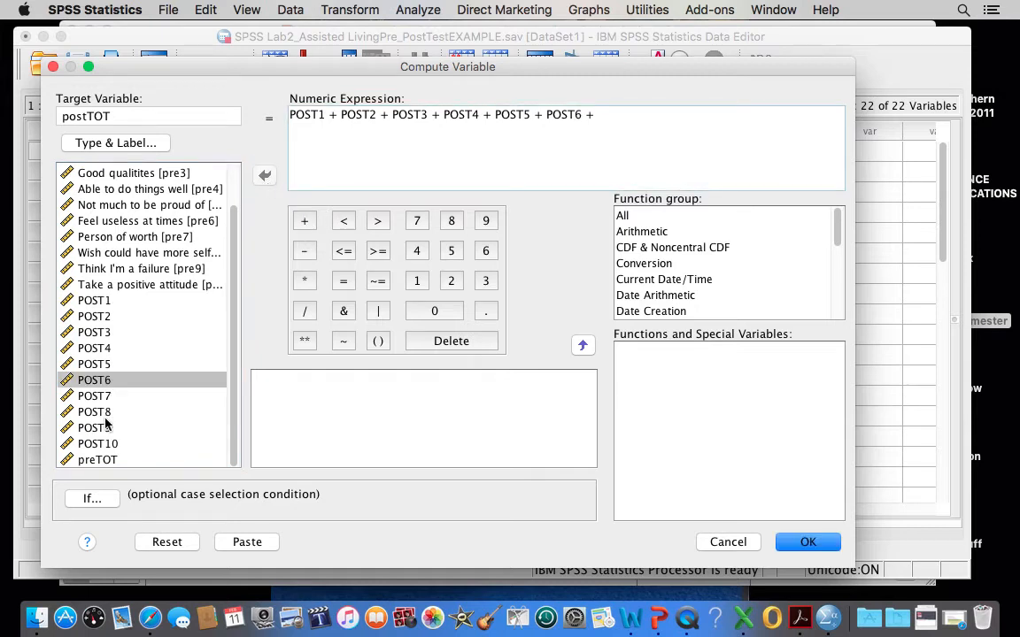
{"action": "left_click", "coordinate": [97, 398]}
{"action": "left_click", "coordinate": [264, 174]}
{"action": "left_click", "coordinate": [304, 221]}
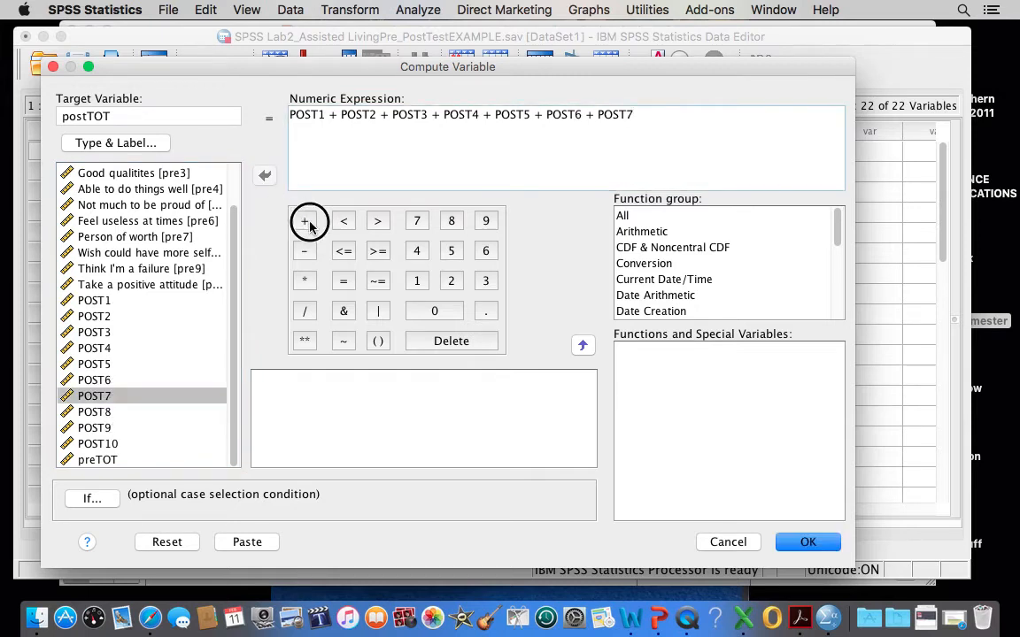
{"action": "left_click", "coordinate": [93, 411]}
{"action": "left_click", "coordinate": [265, 175]}
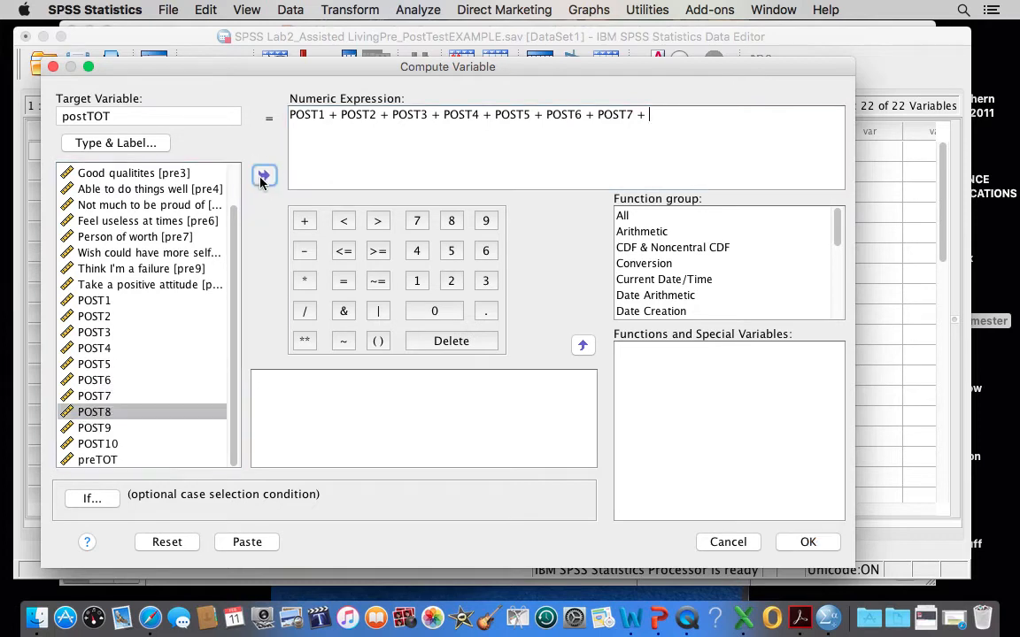
{"action": "left_click", "coordinate": [305, 220]}
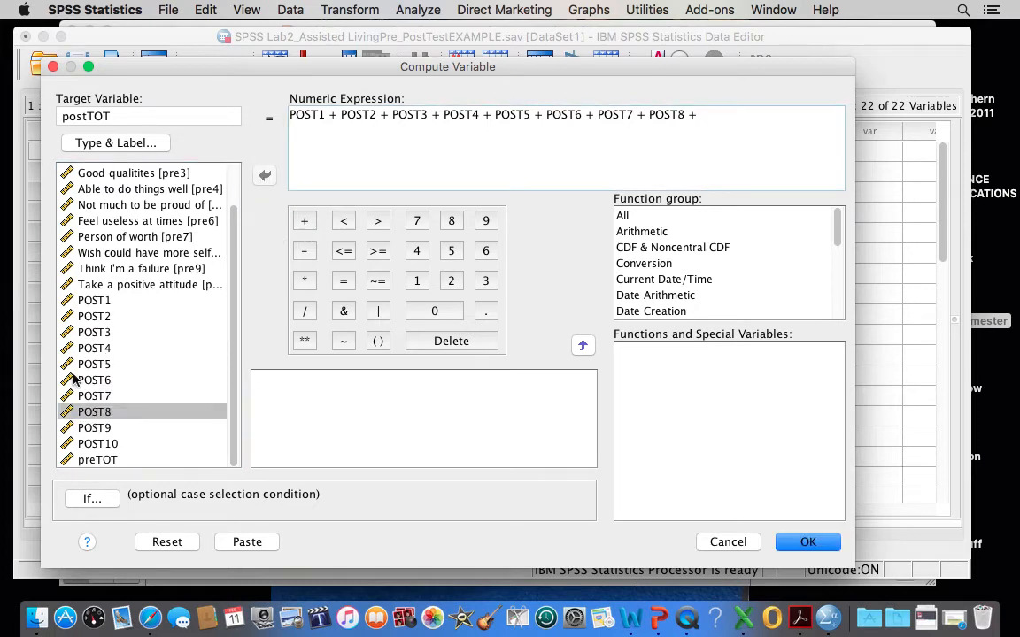
Complete the numeric expression with the last two post-test items, "POST9 + POST10".
{"action": "left_click", "coordinate": [91, 428]}
{"action": "left_click", "coordinate": [264, 175]}
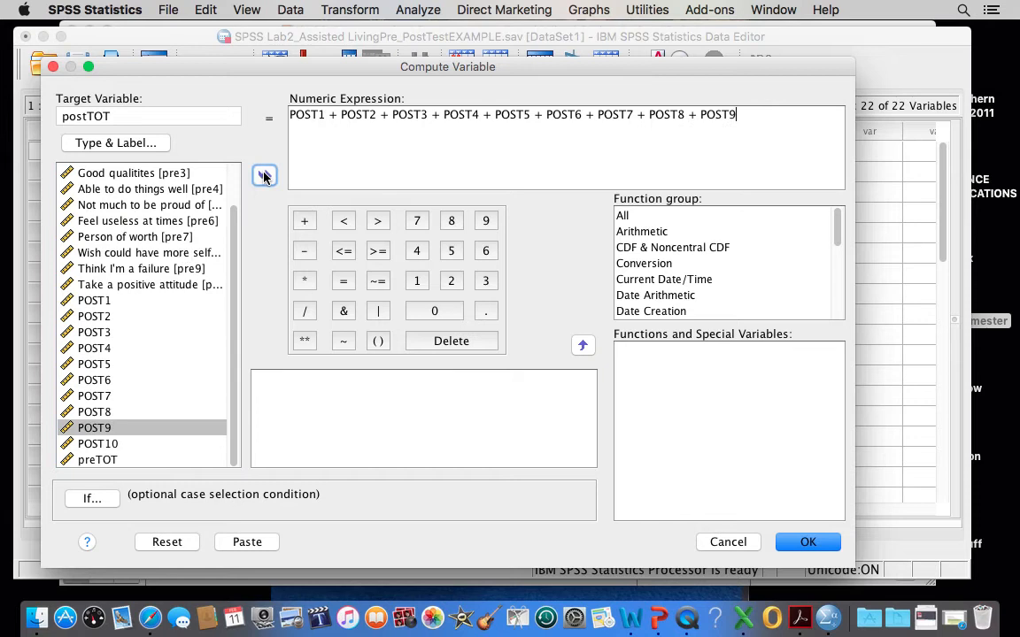
{"action": "left_click", "coordinate": [303, 220]}
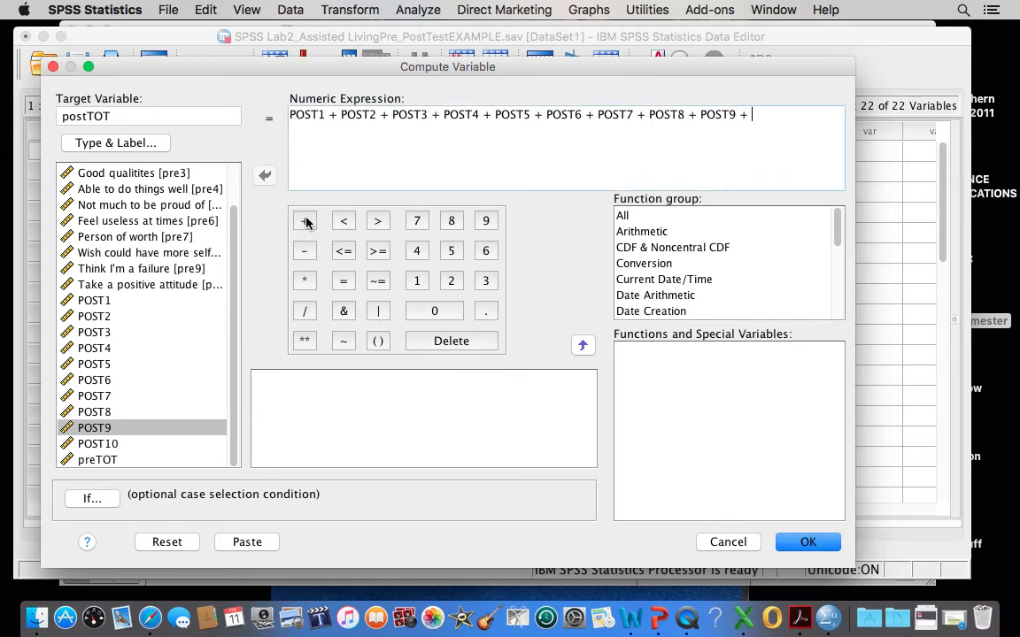
{"action": "left_click", "coordinate": [96, 444]}
{"action": "left_click", "coordinate": [264, 175]}
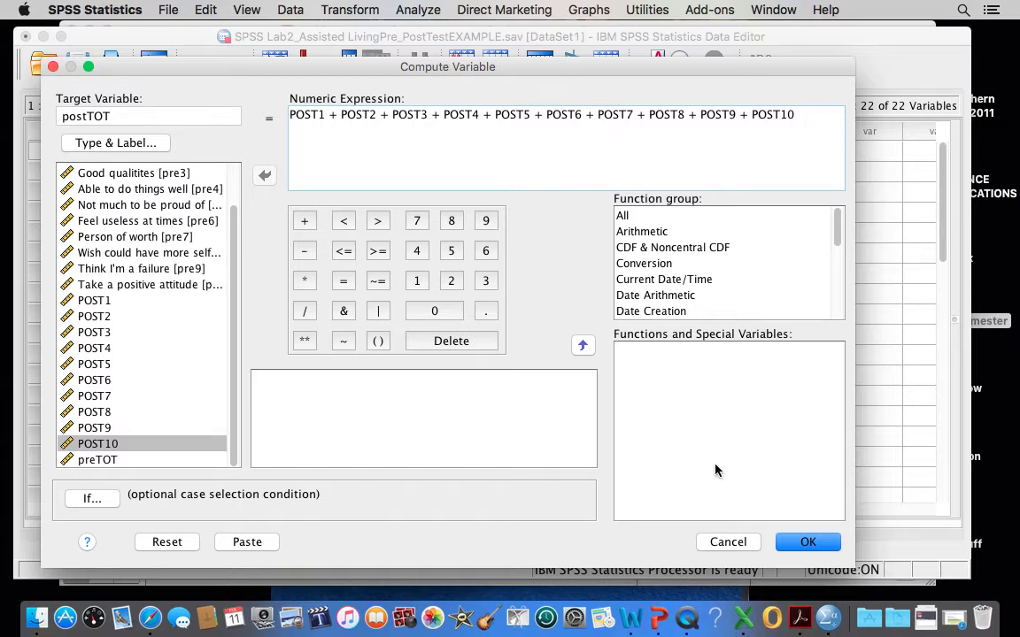
Run the postTOT computation and close the output document without saving it.
{"action": "left_click", "coordinate": [810, 542]}
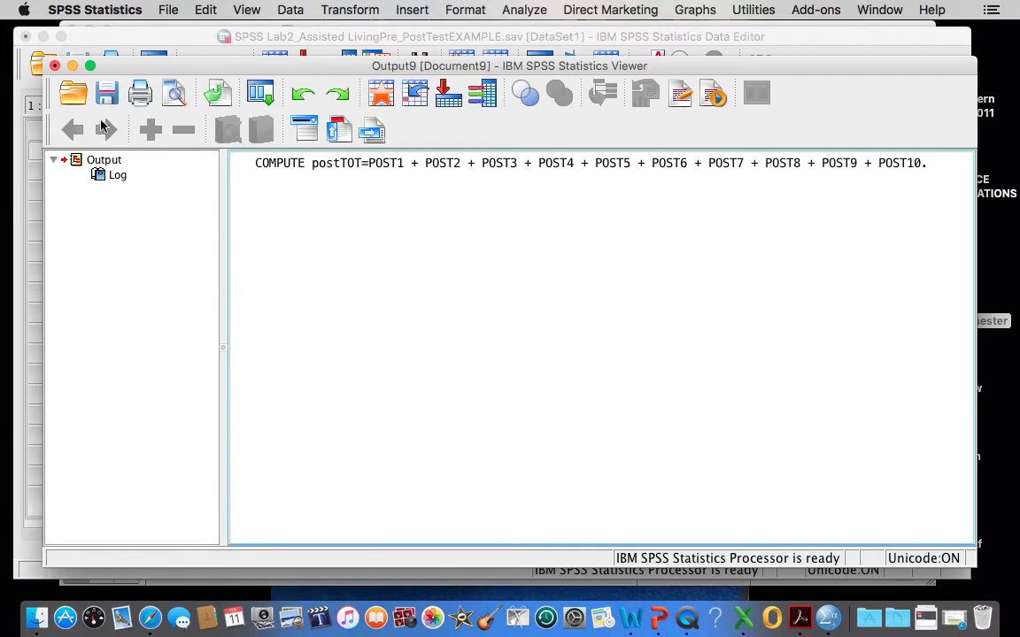
{"action": "left_click", "coordinate": [54, 66]}
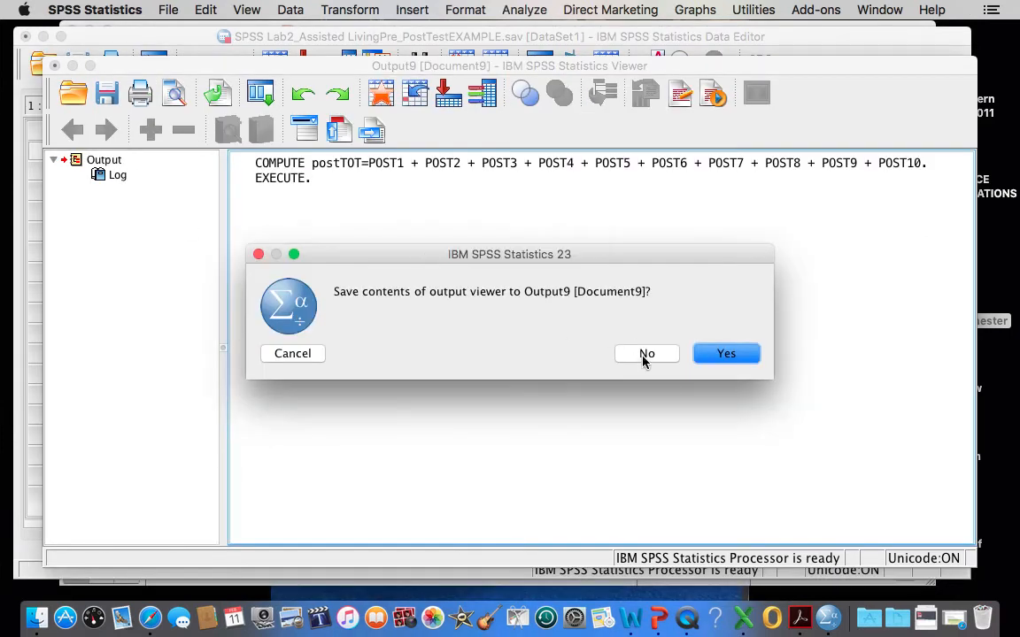
{"action": "left_click", "coordinate": [644, 355]}
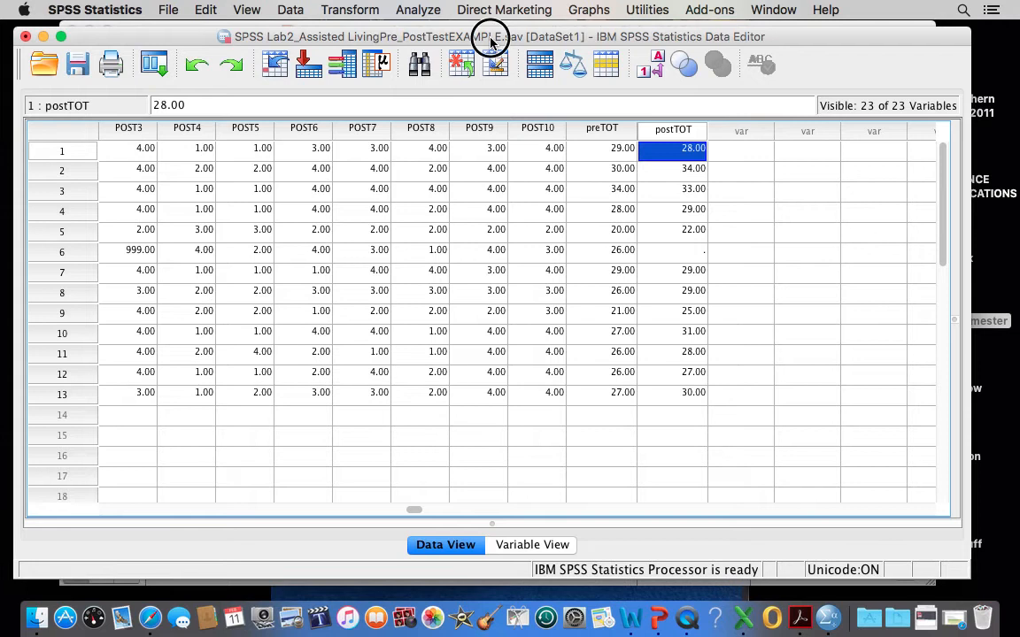
Compare the total scores in the preTOT and postTOT columns of the data set.
{"action": "left_click_drag", "start_coordinate": [485, 36], "coordinate": [456, 30]}
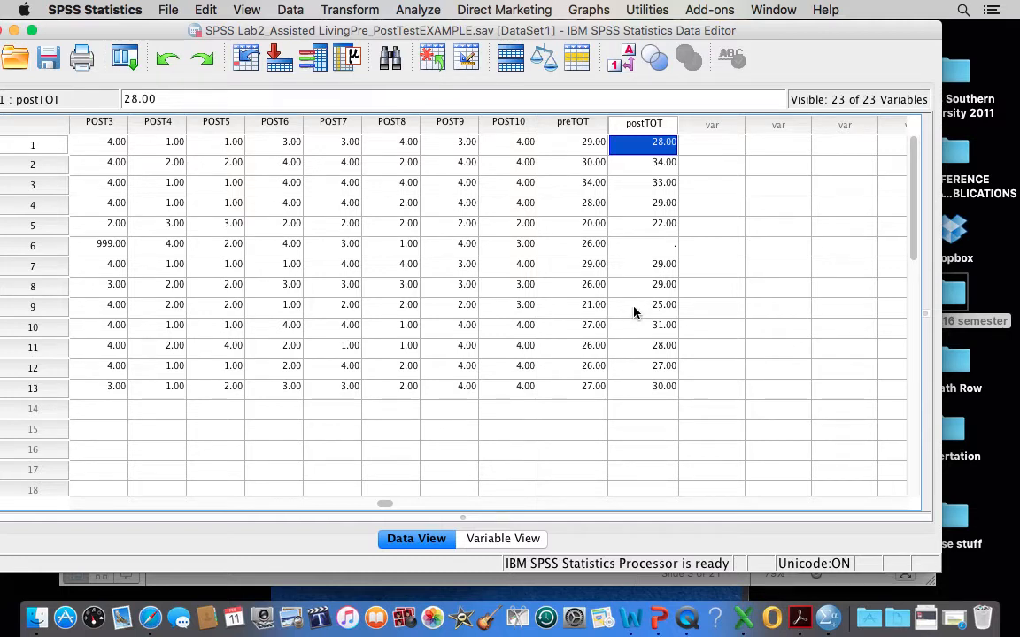
{"action": "left_click", "coordinate": [573, 124]}
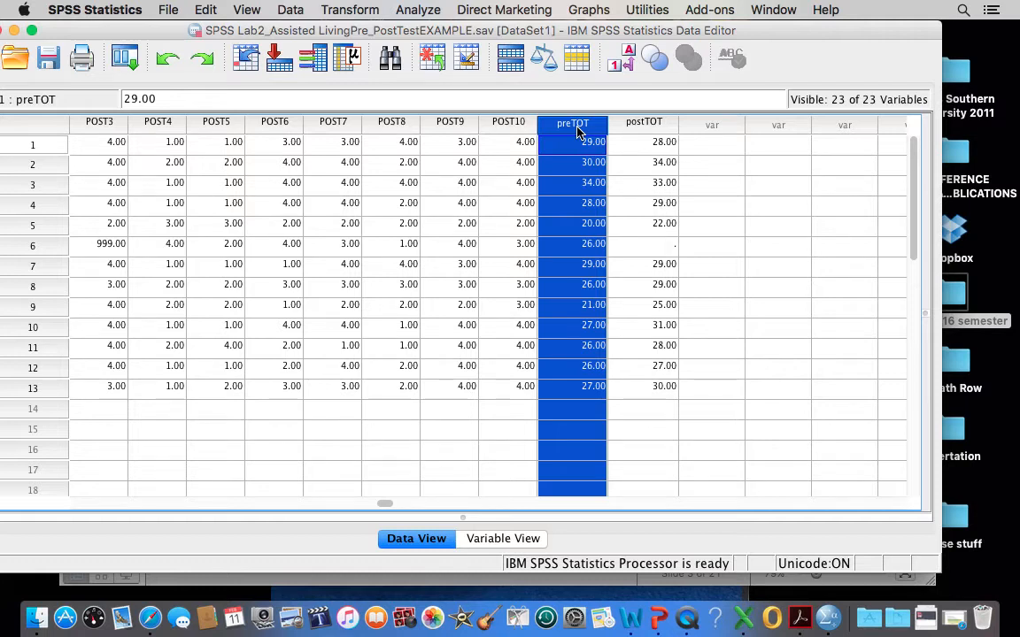
{"action": "left_click", "coordinate": [651, 124]}
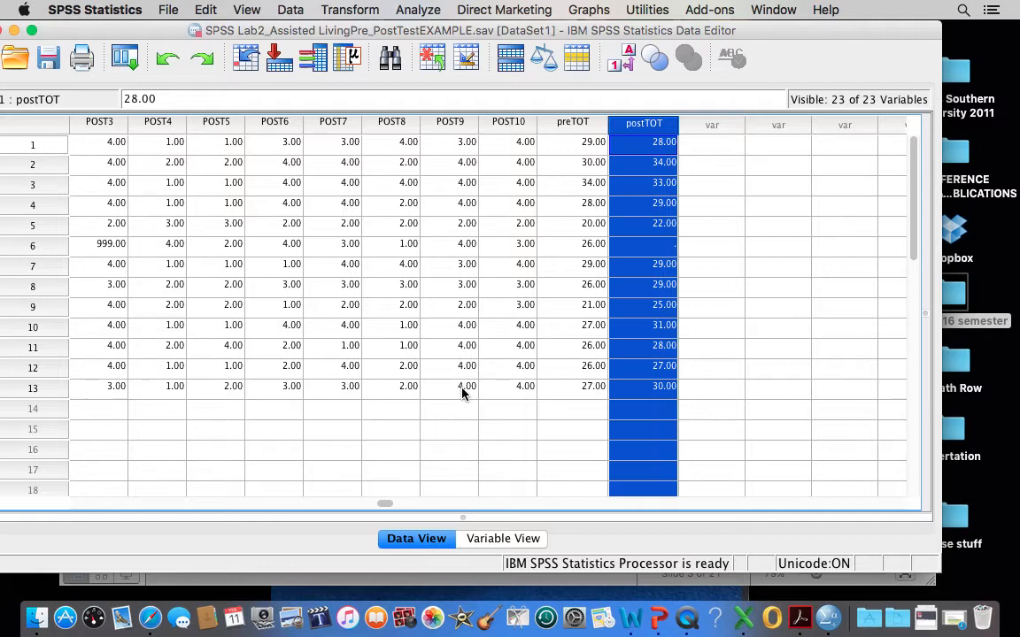
{"action": "left_click", "coordinate": [571, 125]}
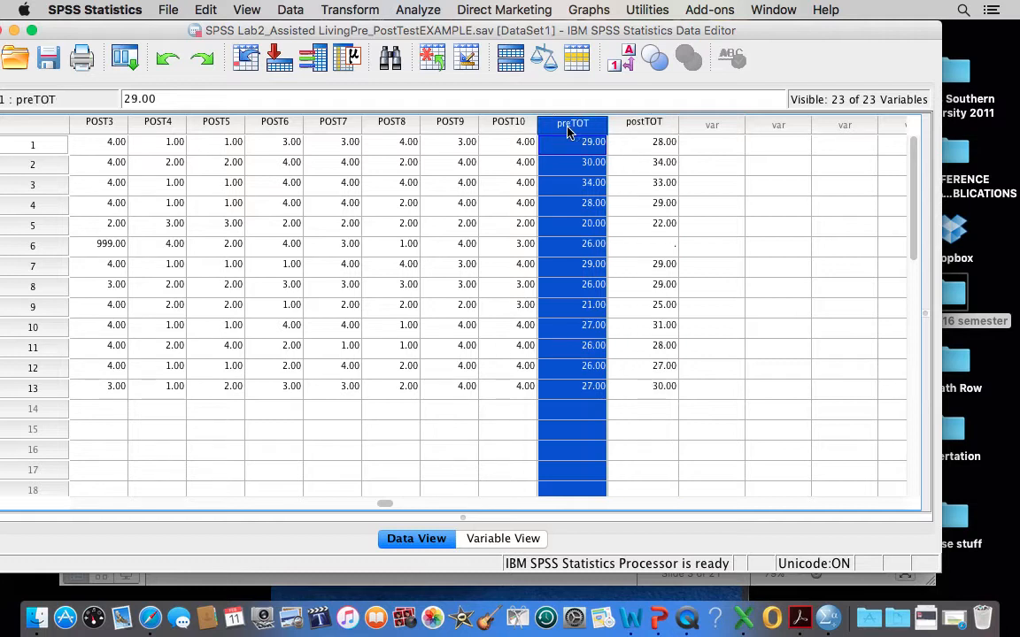
{"action": "left_click", "coordinate": [646, 126]}
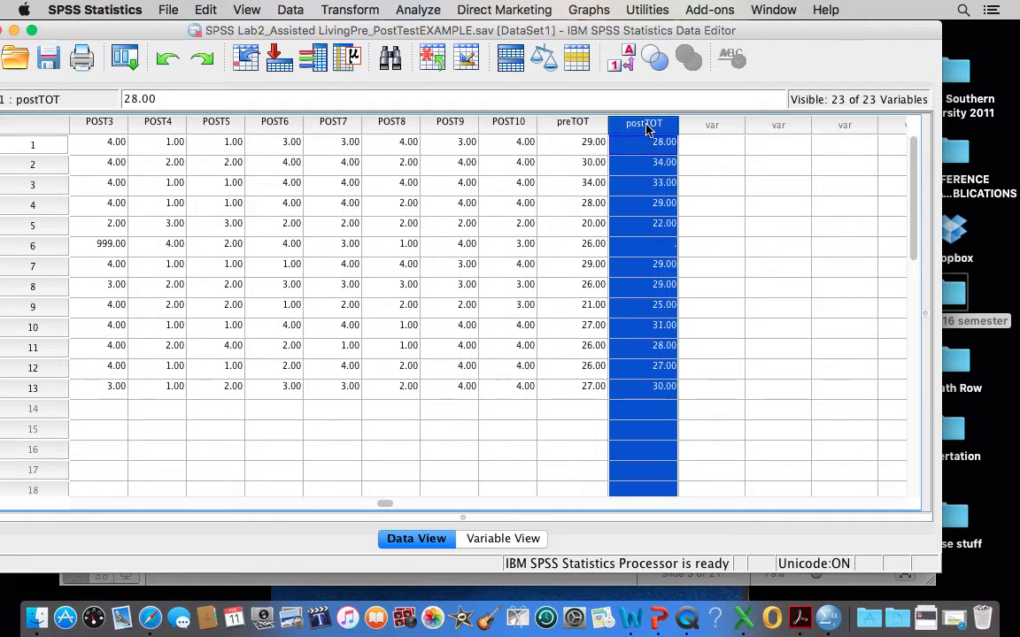
{"action": "left_click", "coordinate": [695, 287]}
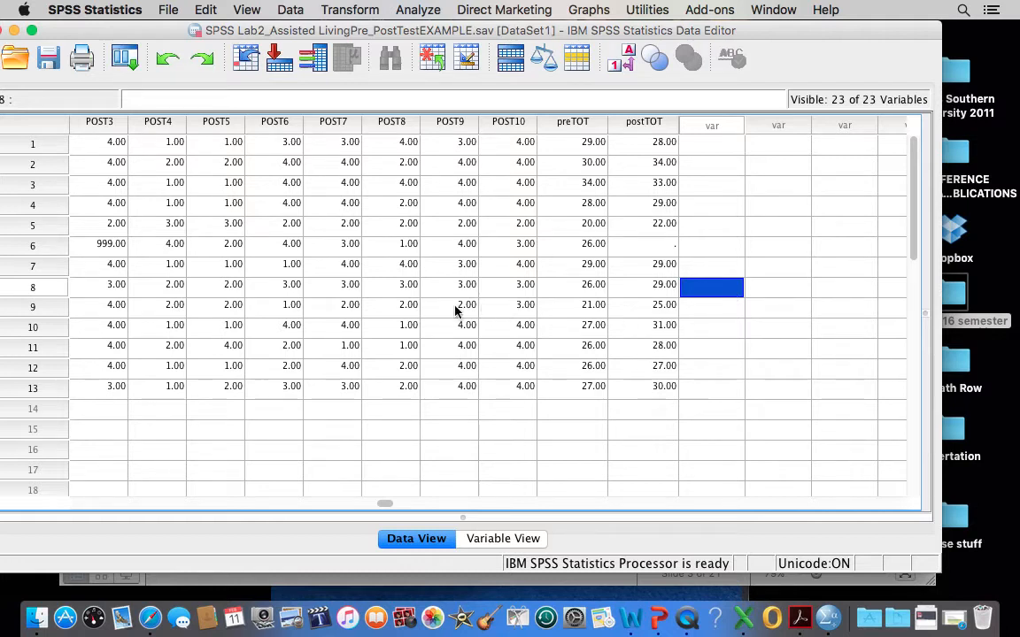
{"action": "left_click_drag", "start_coordinate": [112, 30], "coordinate": [149, 40]}
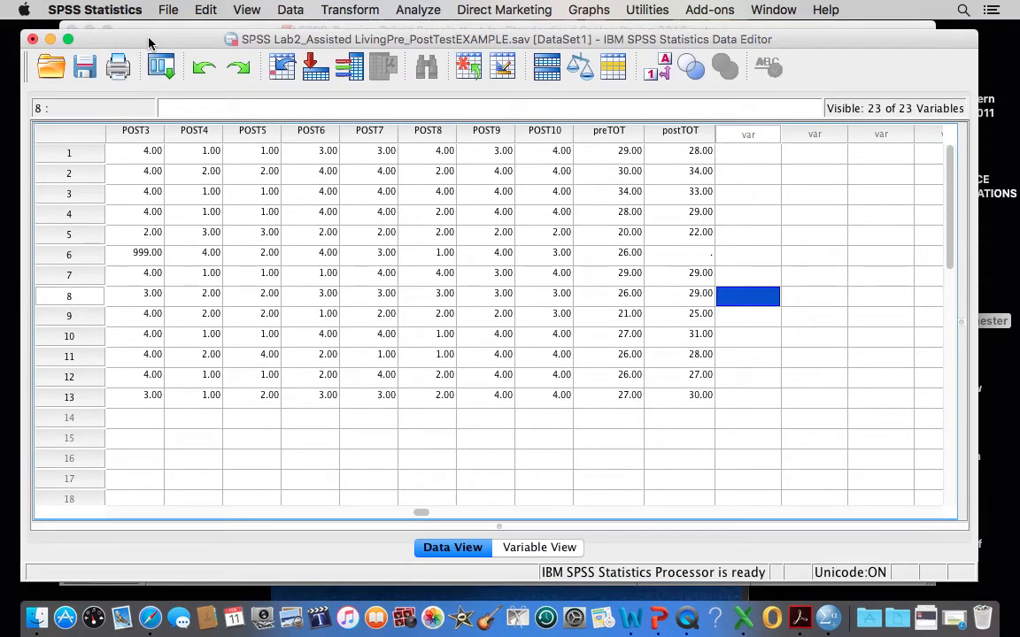
{"action": "left_click", "coordinate": [412, 11]}
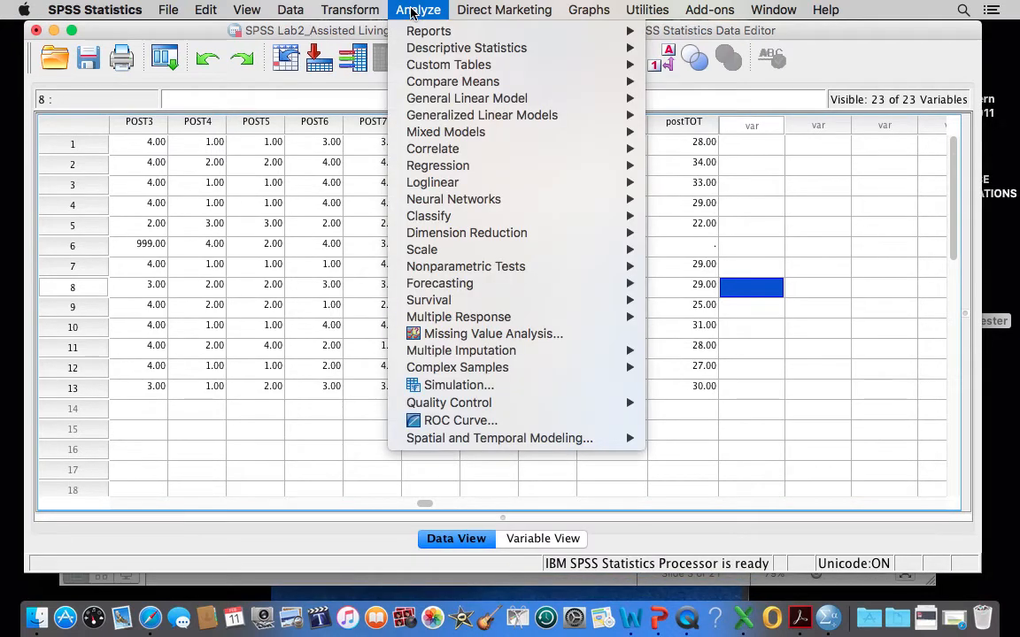
{"action": "mouse_move", "coordinate": [456, 84]}
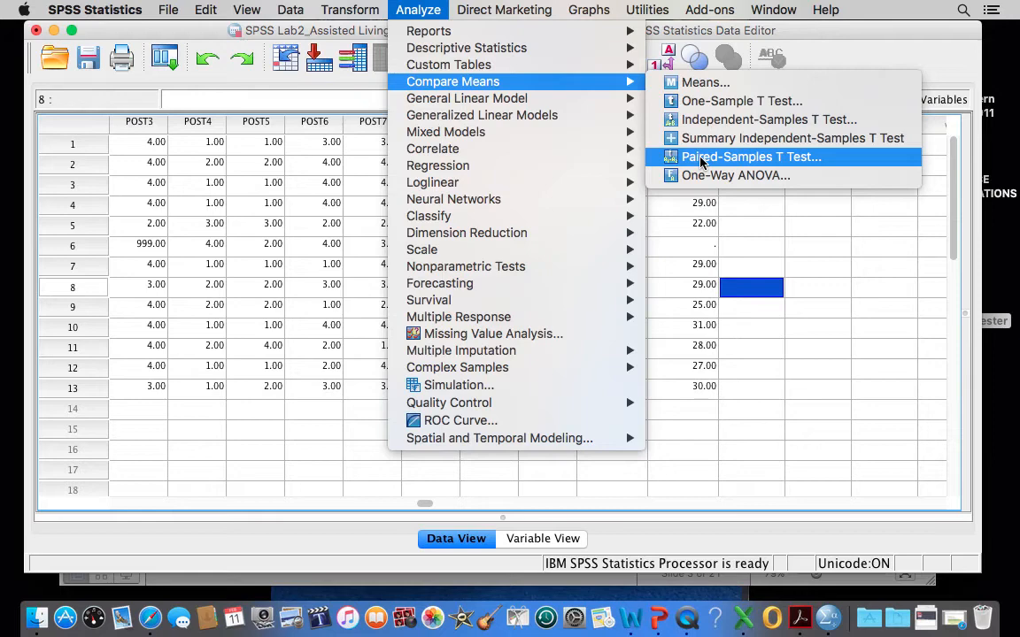
{"action": "left_click", "coordinate": [792, 406]}
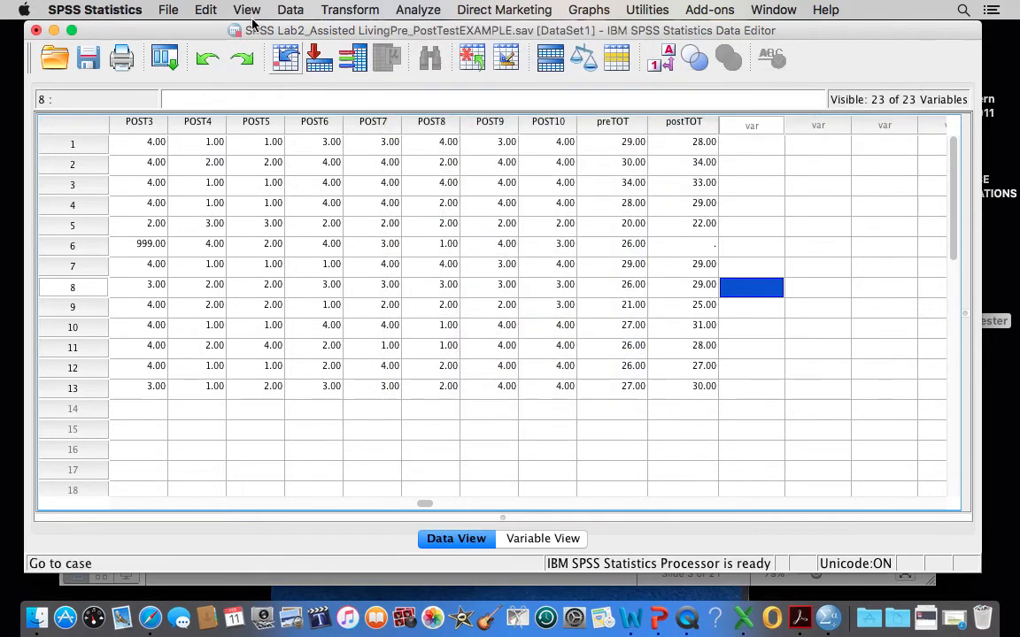
Open the Paired-Samples T Test setup and clear the existing preTOT and postTOT pair from the paired variables.
{"action": "left_click", "coordinate": [406, 10]}
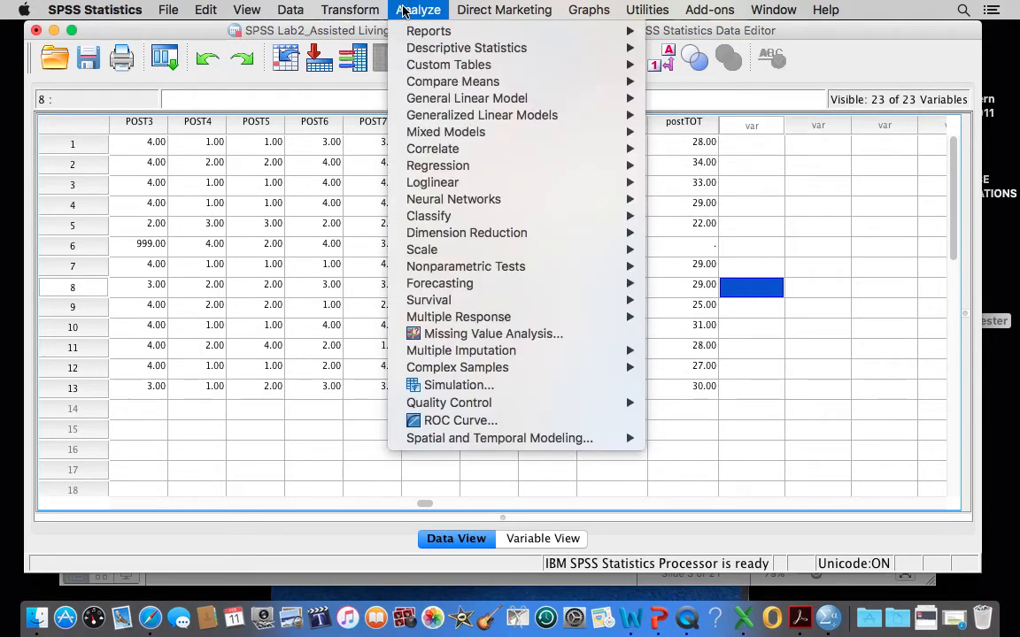
{"action": "mouse_move", "coordinate": [426, 82]}
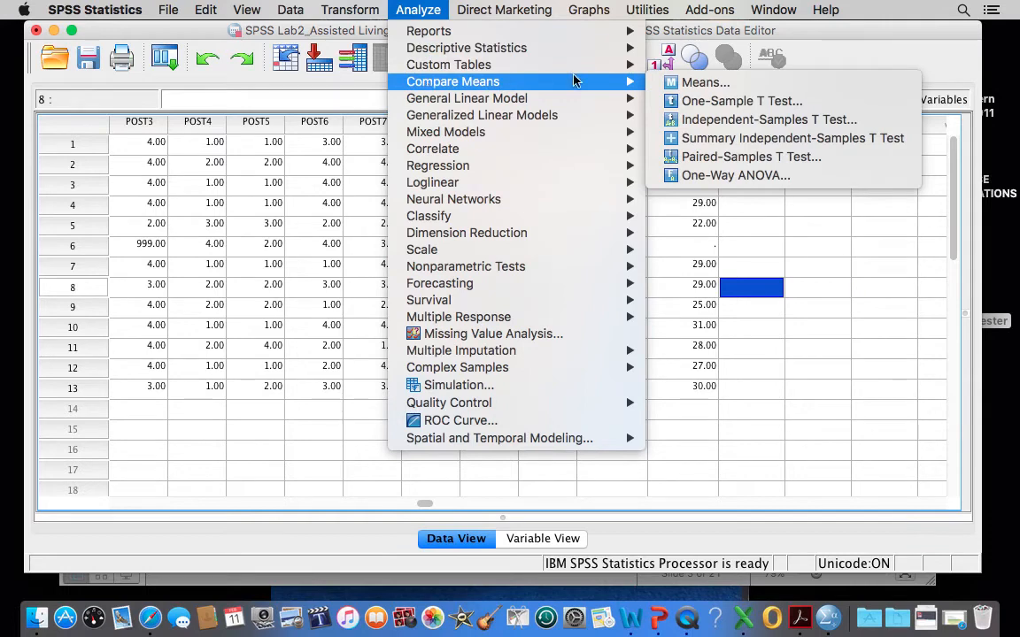
{"action": "left_click", "coordinate": [724, 157]}
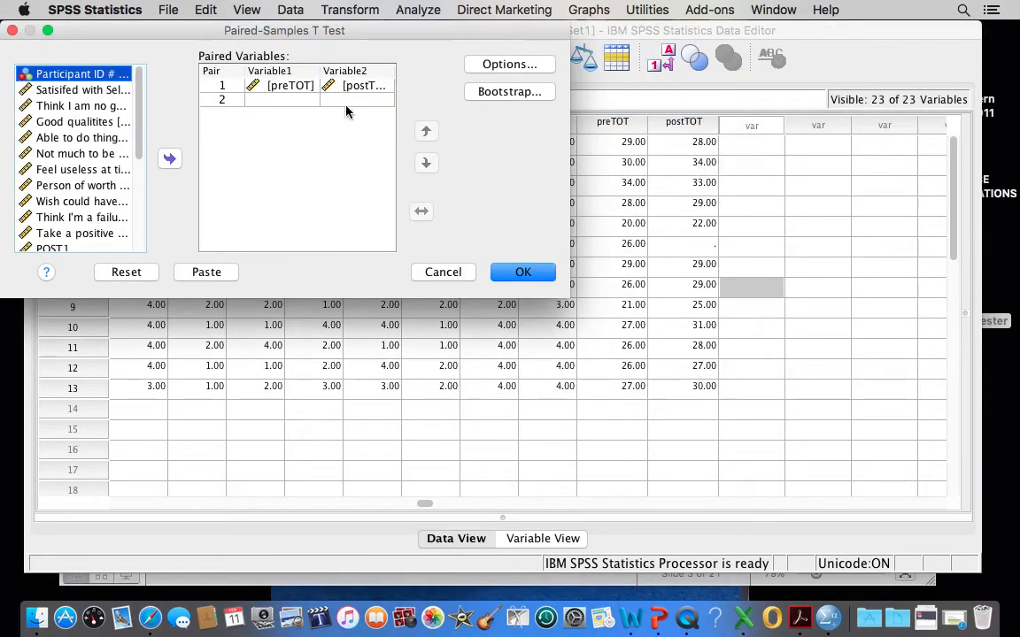
{"action": "left_click", "coordinate": [299, 87]}
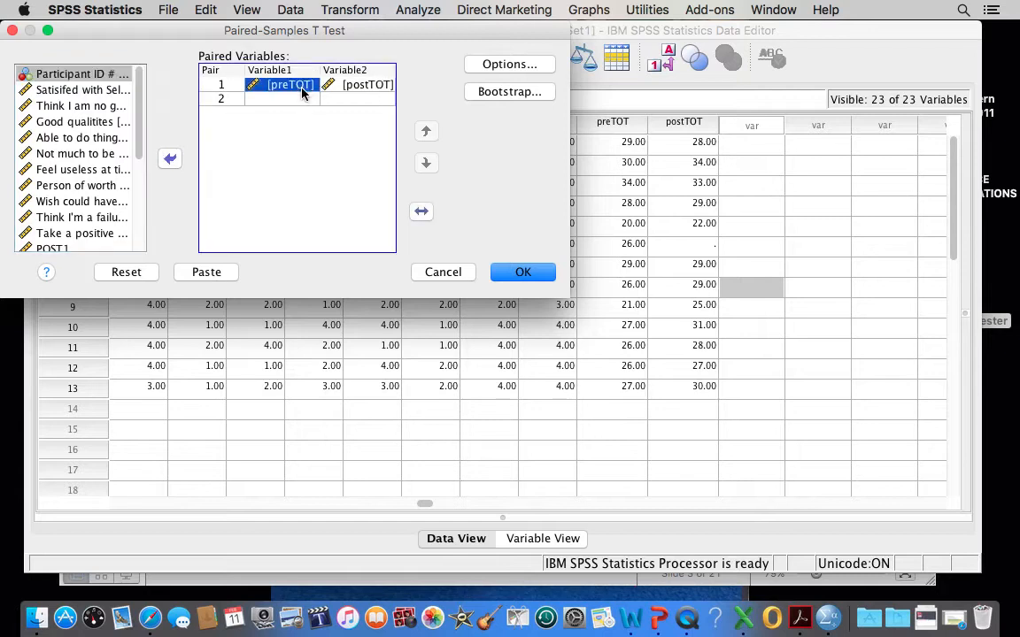
{"action": "left_click", "coordinate": [171, 160]}
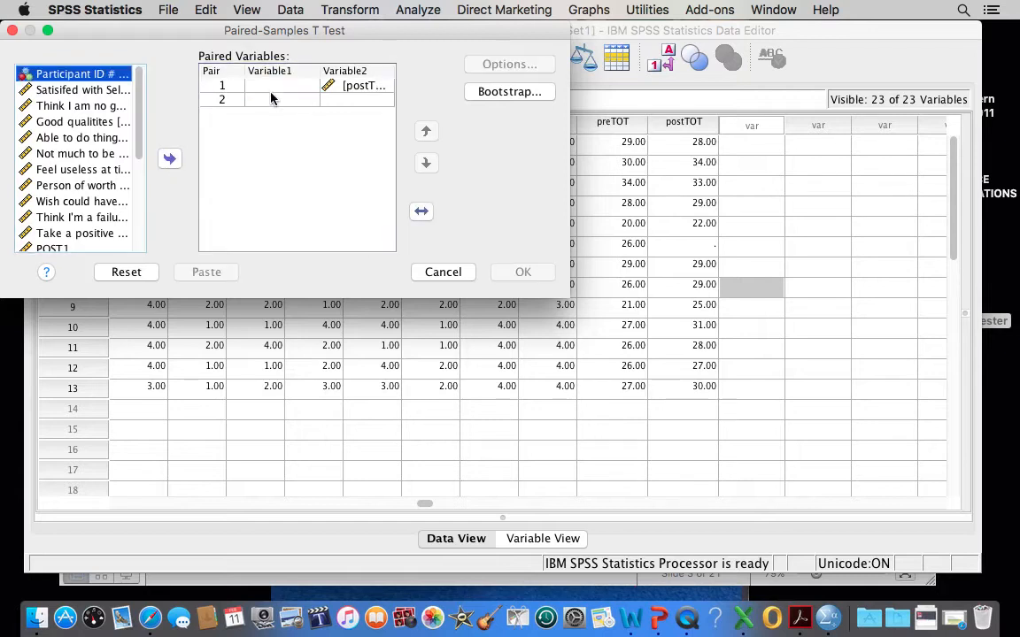
{"action": "left_click", "coordinate": [171, 160]}
Enlarge the dialog, pair preTOT as Variable1 with postTOT as Variable2, and run the paired-samples t-test.
{"action": "left_click_drag", "start_coordinate": [151, 34], "coordinate": [219, 49]}
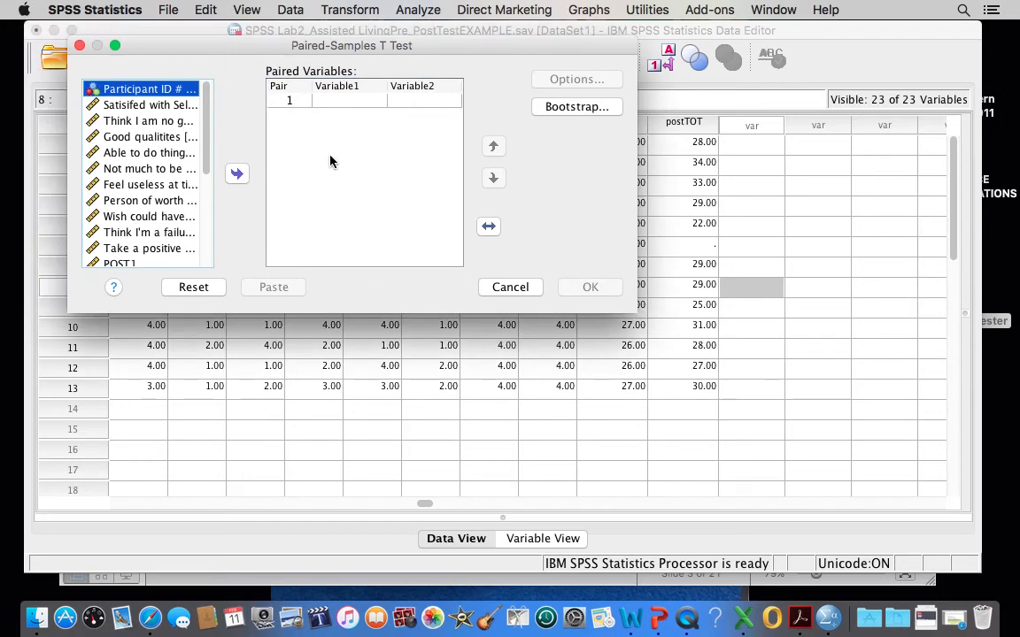
{"action": "left_click_drag", "start_coordinate": [634, 312], "coordinate": [908, 514]}
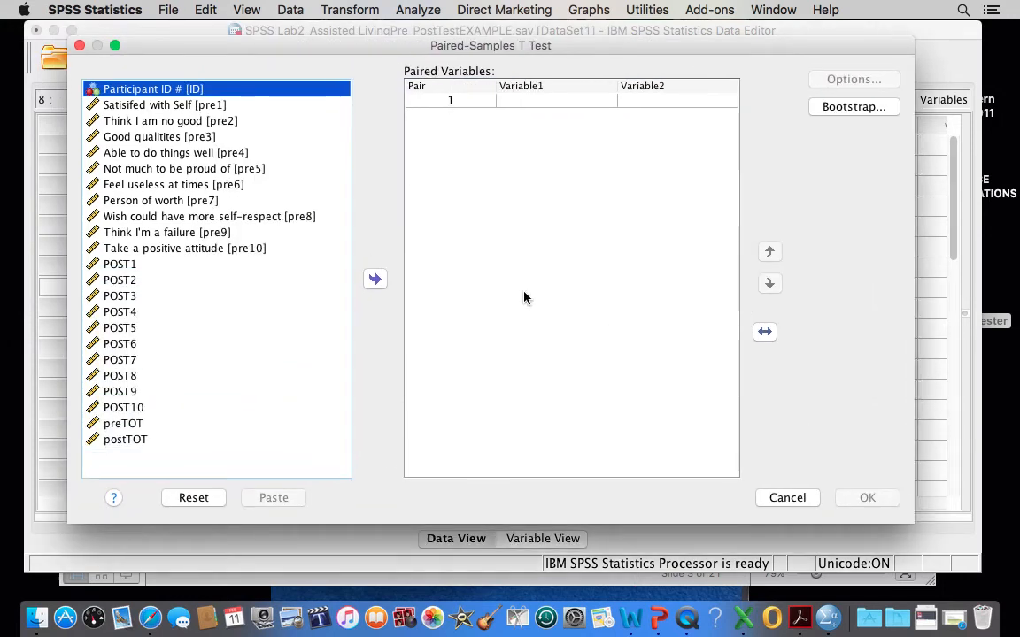
{"action": "mouse_move", "coordinate": [374, 53]}
{"action": "left_mouse_down"}
{"action": "mouse_move", "coordinate": [382, 44]}
{"action": "mouse_move", "coordinate": [373, 38]}
{"action": "left_mouse_up"}
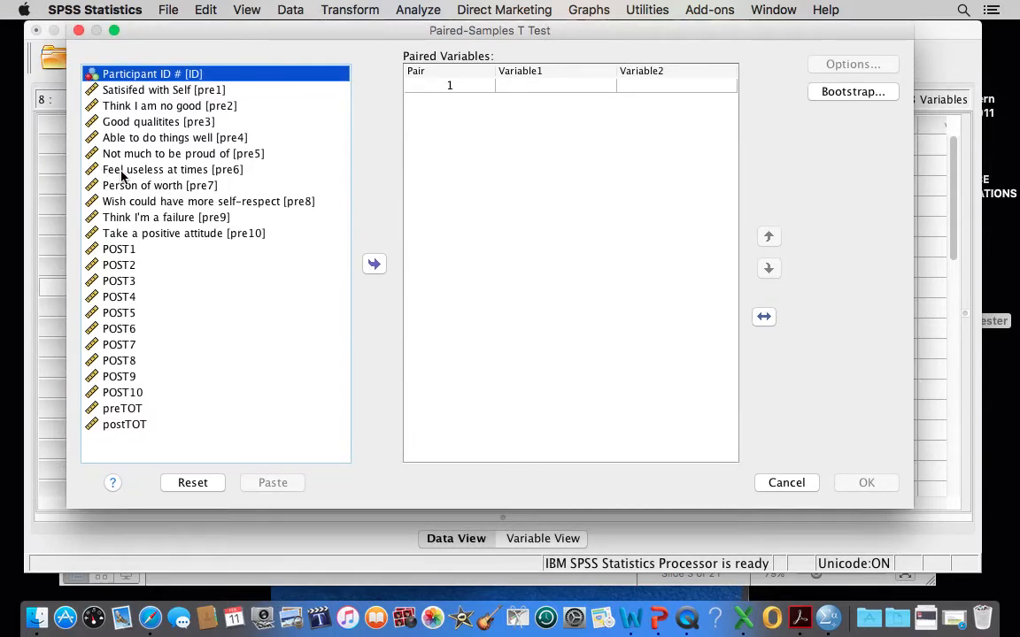
{"action": "left_click", "coordinate": [119, 412]}
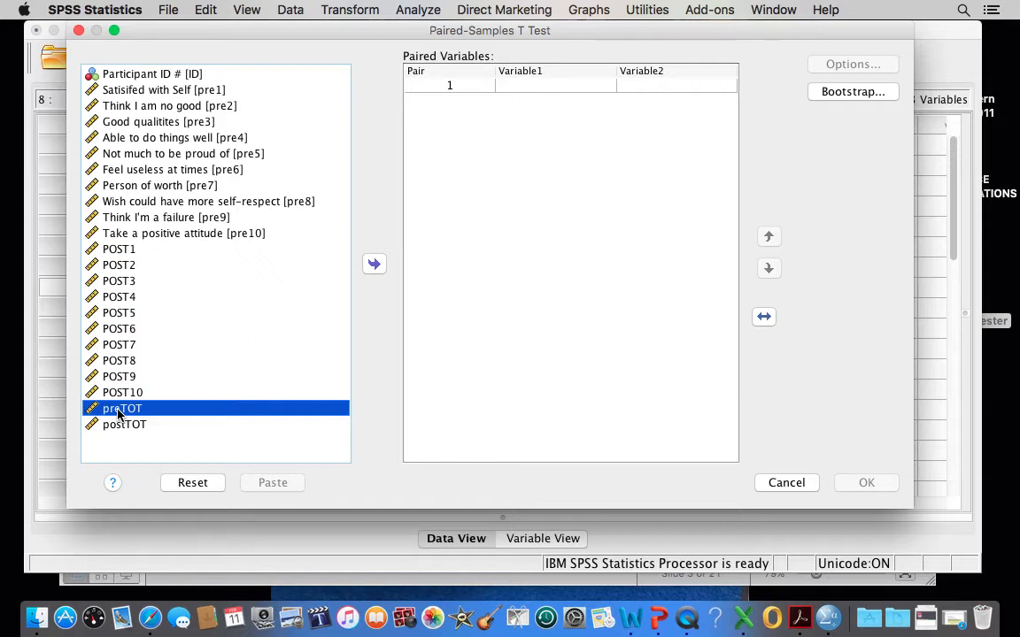
{"action": "left_click", "coordinate": [129, 426], "text": "shift"}
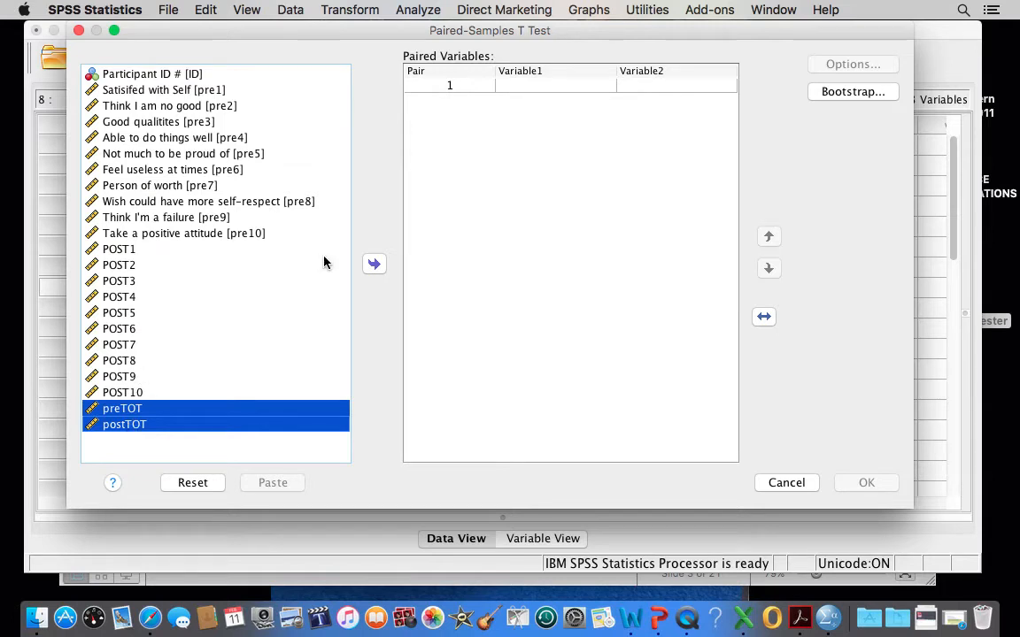
{"action": "left_click", "coordinate": [372, 264]}
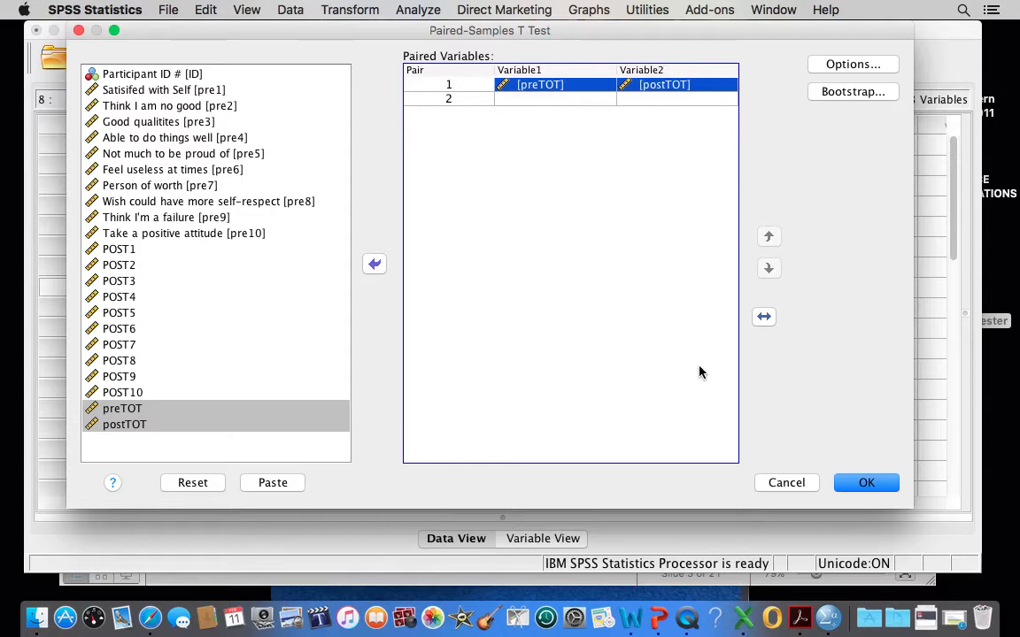
{"action": "left_click", "coordinate": [855, 482]}
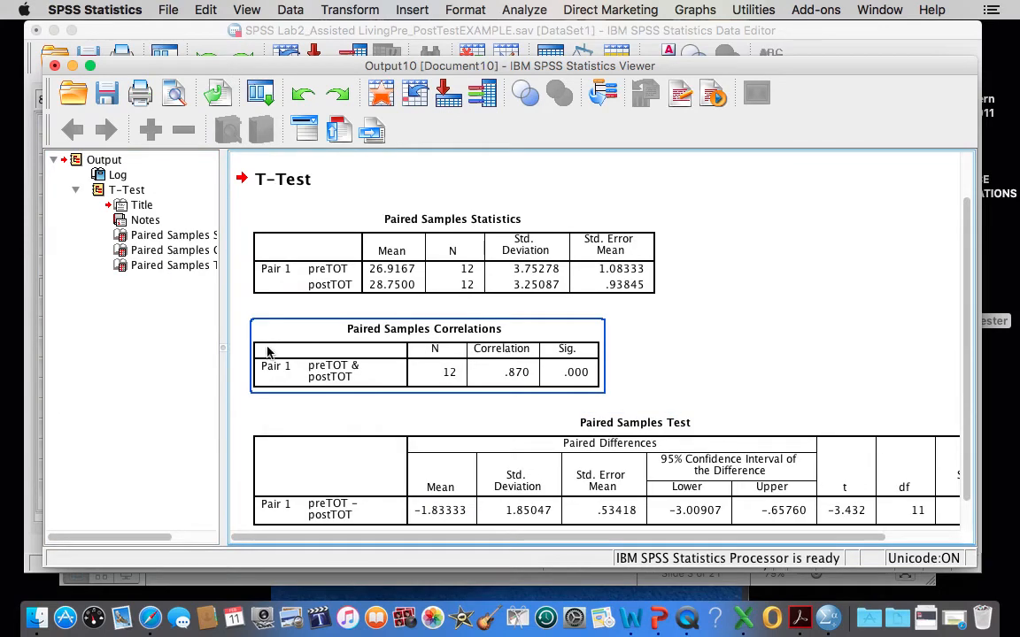
Narrow the output outline and examine the Paired Samples Statistics, Correlations and Test tables for preTOT and postTOT.
{"action": "left_click_drag", "start_coordinate": [224, 346], "coordinate": [177, 346]}
{"action": "left_click", "coordinate": [290, 351]}
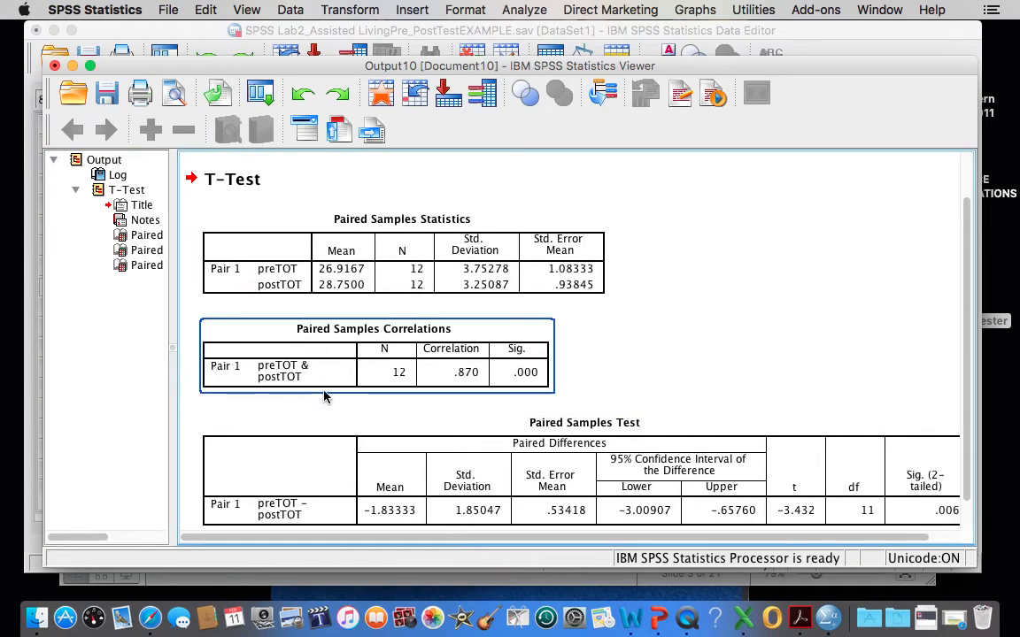
{"action": "scroll", "coordinate": [324, 396], "scroll_direction": "down", "scroll_amount": 1}
{"action": "left_click", "coordinate": [324, 396]}
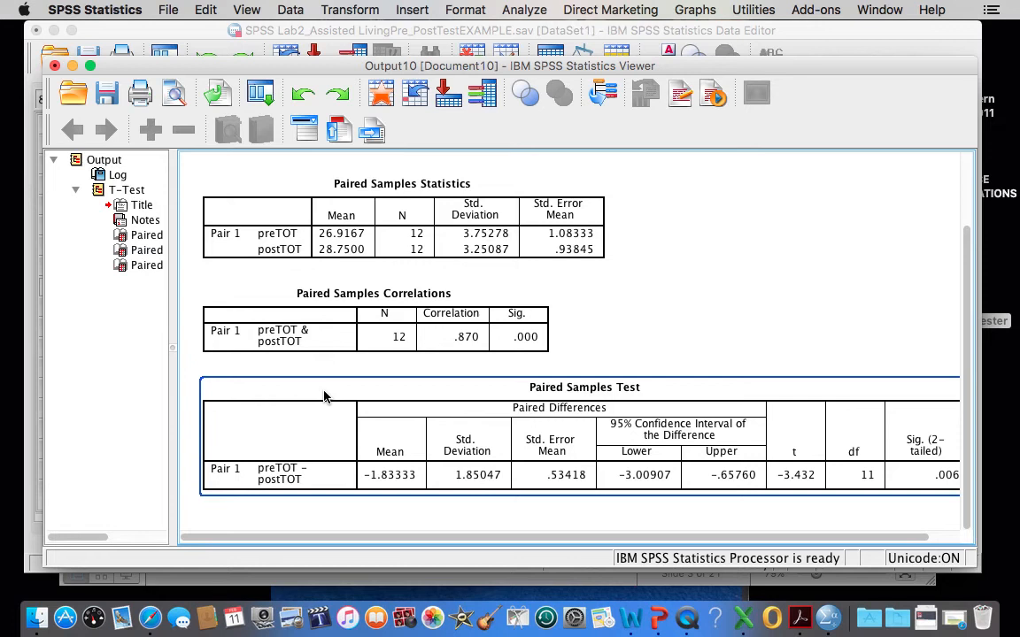
{"action": "scroll", "coordinate": [324, 397], "scroll_direction": "right", "scroll_amount": 2}
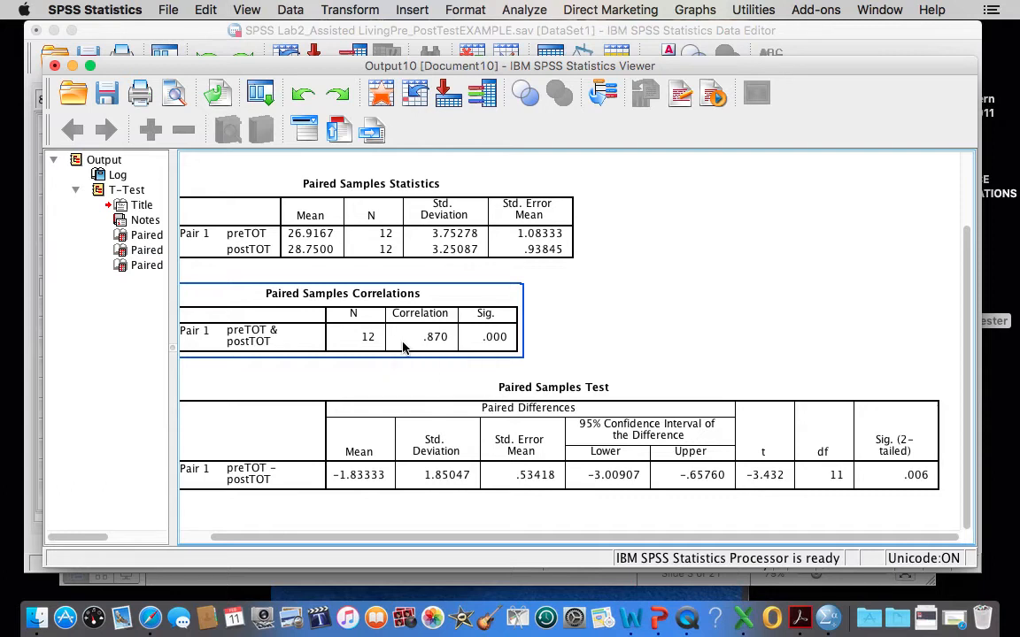
{"action": "scroll", "coordinate": [455, 376], "scroll_direction": "up", "scroll_amount": 3}
{"action": "scroll", "coordinate": [455, 376], "scroll_direction": "left", "scroll_amount": 1}
{"action": "scroll", "coordinate": [455, 376], "scroll_direction": "down", "scroll_amount": 3}
{"action": "scroll", "coordinate": [455, 376], "scroll_direction": "right", "scroll_amount": 1}
{"action": "left_click_drag", "start_coordinate": [173, 346], "coordinate": [114, 349]}
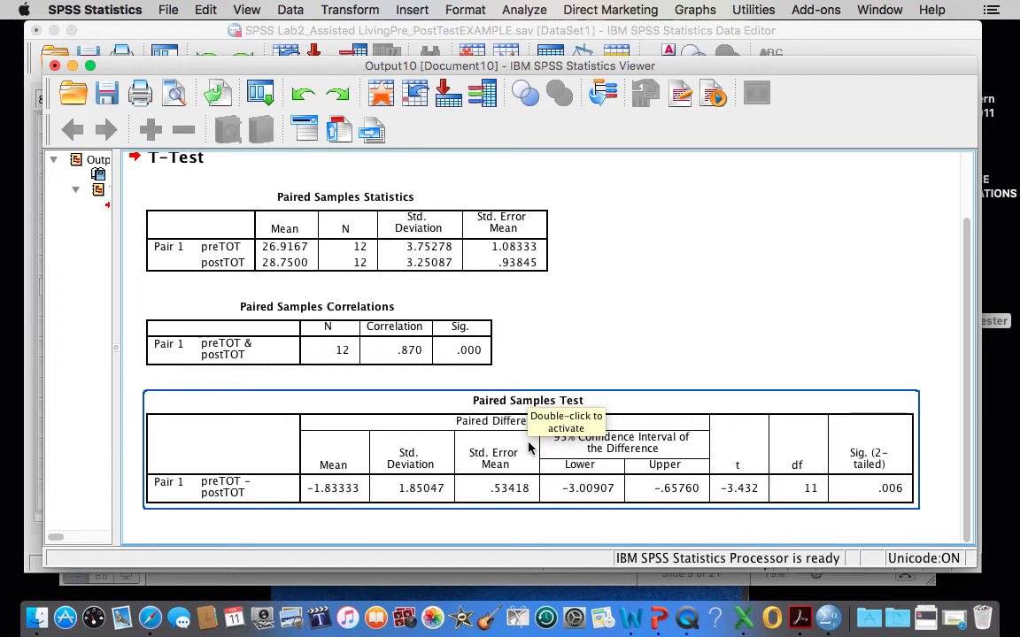
{"action": "right_click", "coordinate": [347, 347]}
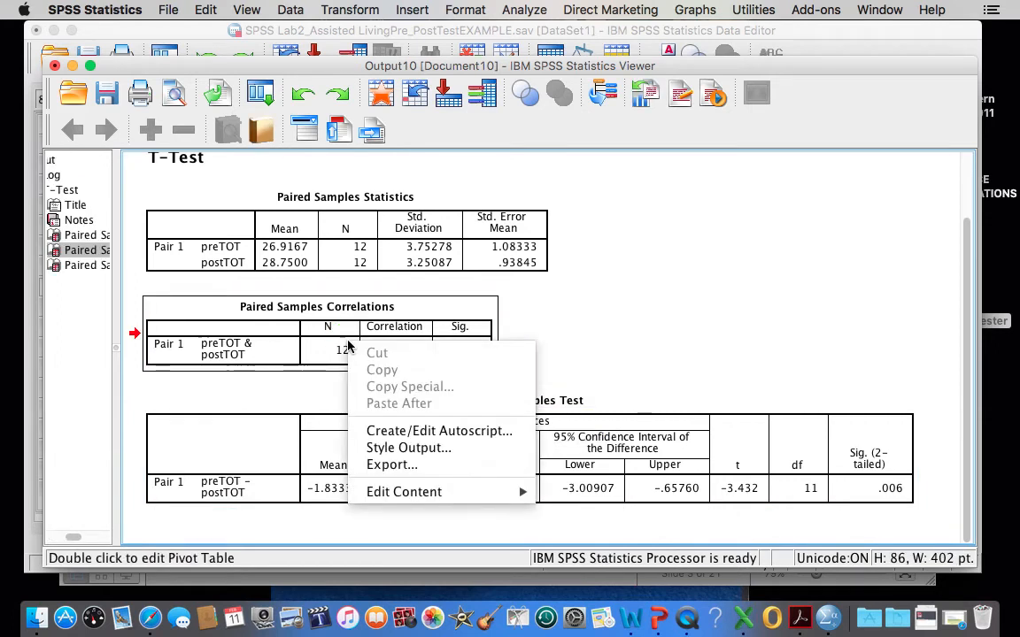
{"action": "left_click", "coordinate": [320, 341]}
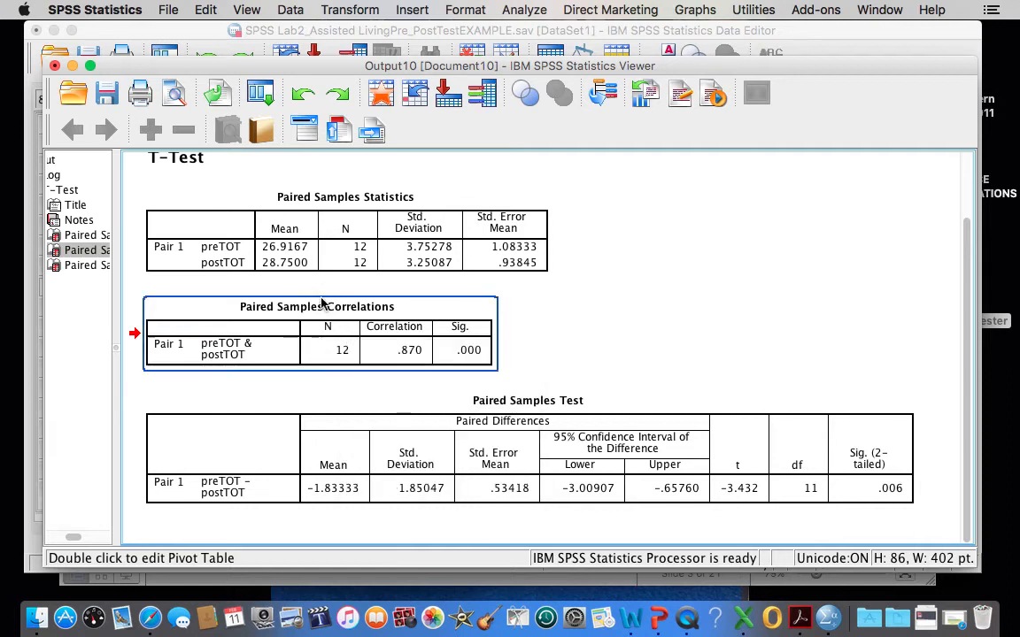
{"action": "left_click", "coordinate": [334, 244]}
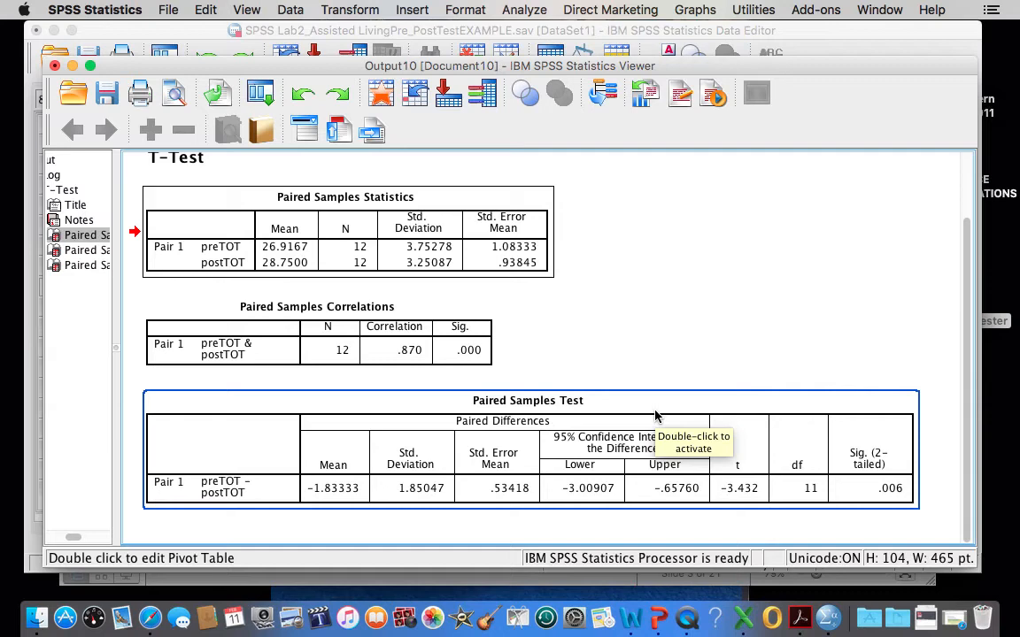
Minimize the output and data windows and switch to the PowerPoint presentation, going to slide 6.
{"action": "left_click", "coordinate": [72, 65]}
{"action": "left_click", "coordinate": [54, 30]}
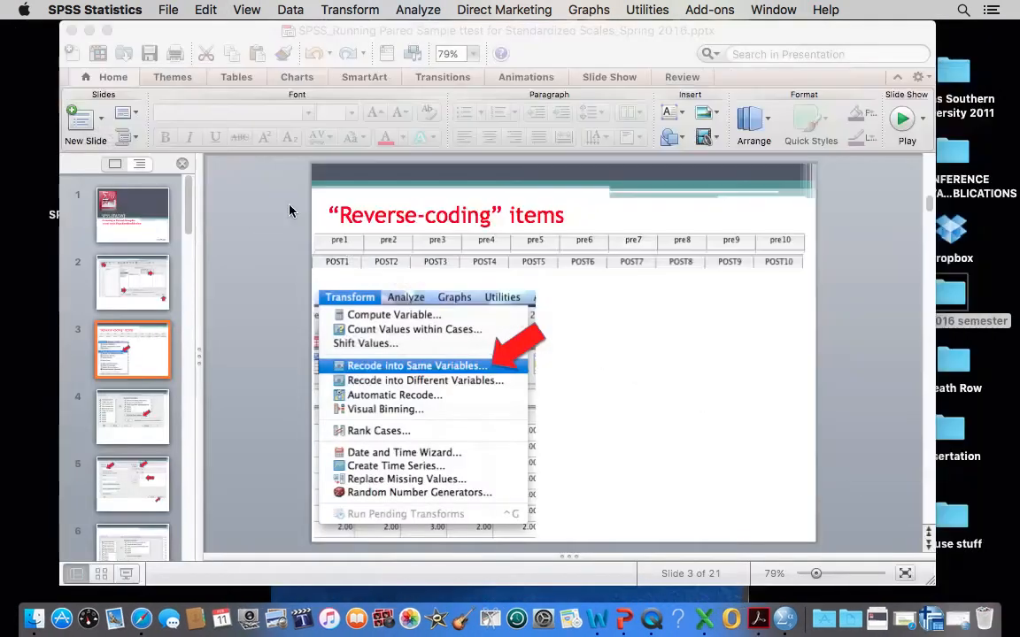
{"action": "left_click", "coordinate": [124, 484]}
{"action": "left_click", "coordinate": [130, 540]}
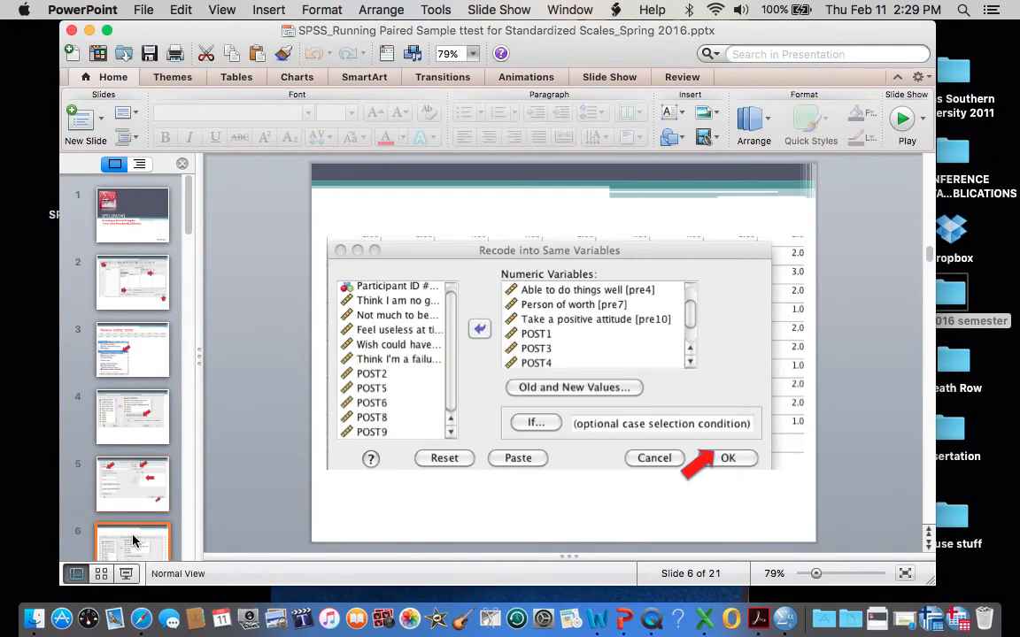
Go to slide 14 with the sample T-Test output tables and start the slide show from it.
{"action": "scroll", "coordinate": [133, 542], "scroll_direction": "down", "scroll_amount": 3}
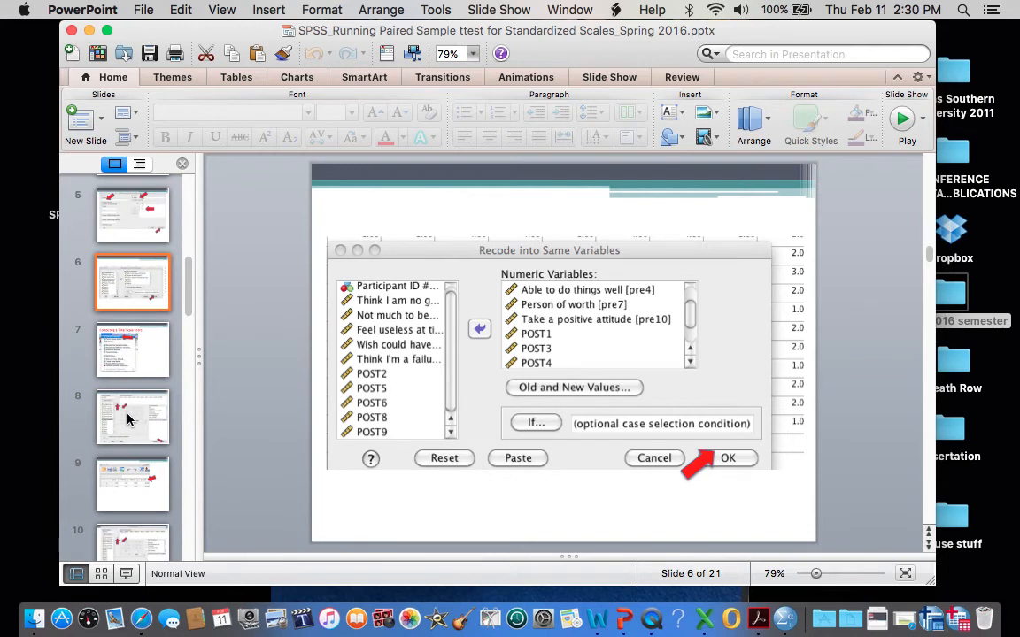
{"action": "scroll", "coordinate": [131, 523], "scroll_direction": "down", "scroll_amount": 3}
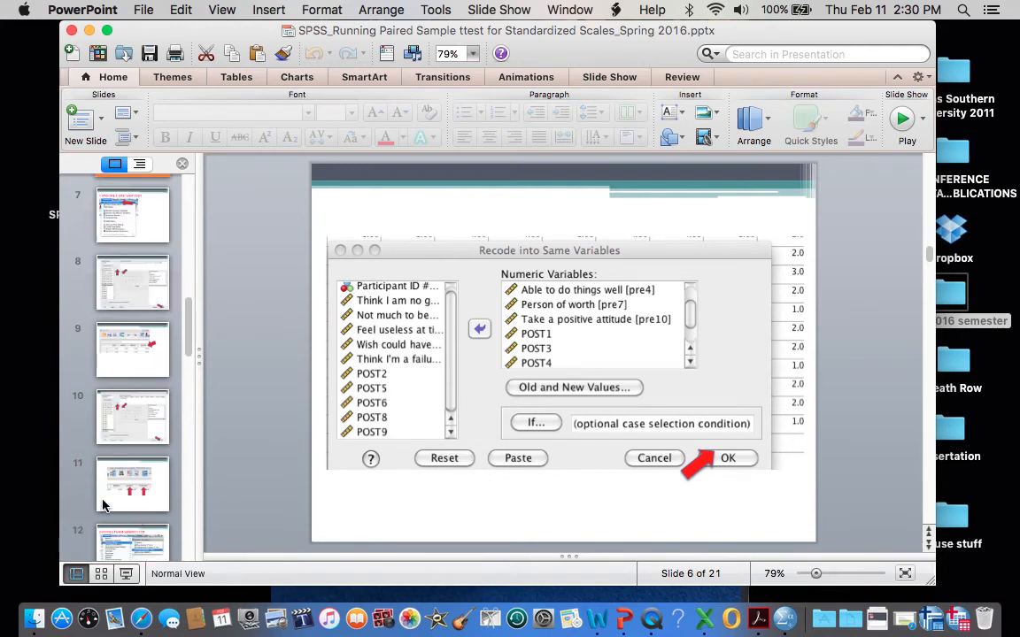
{"action": "left_click", "coordinate": [124, 496]}
{"action": "scroll", "coordinate": [124, 495], "scroll_direction": "down", "scroll_amount": 3}
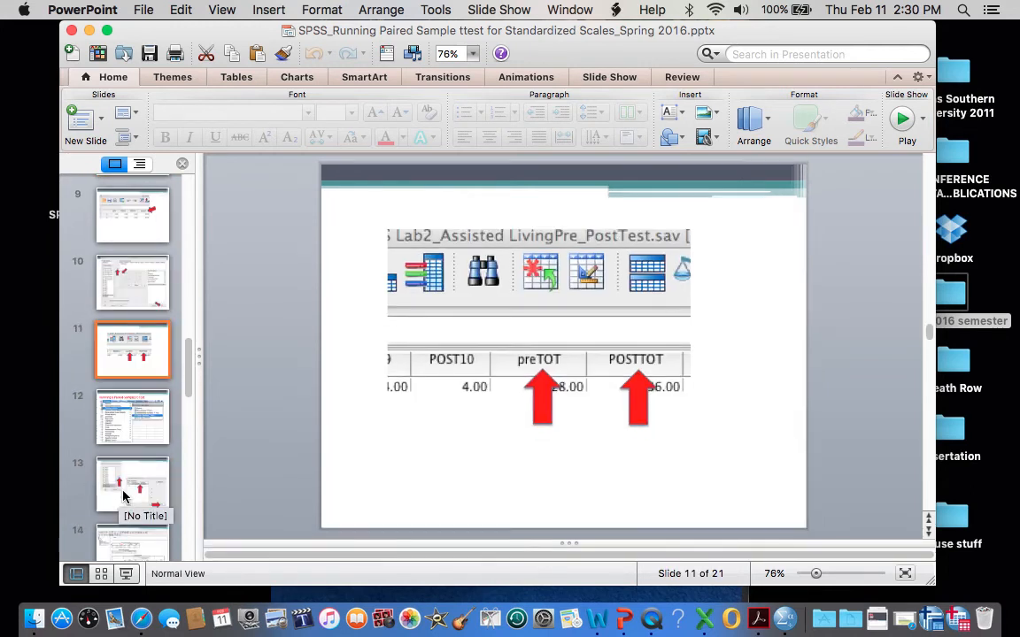
{"action": "left_click", "coordinate": [124, 496]}
{"action": "left_click", "coordinate": [127, 542]}
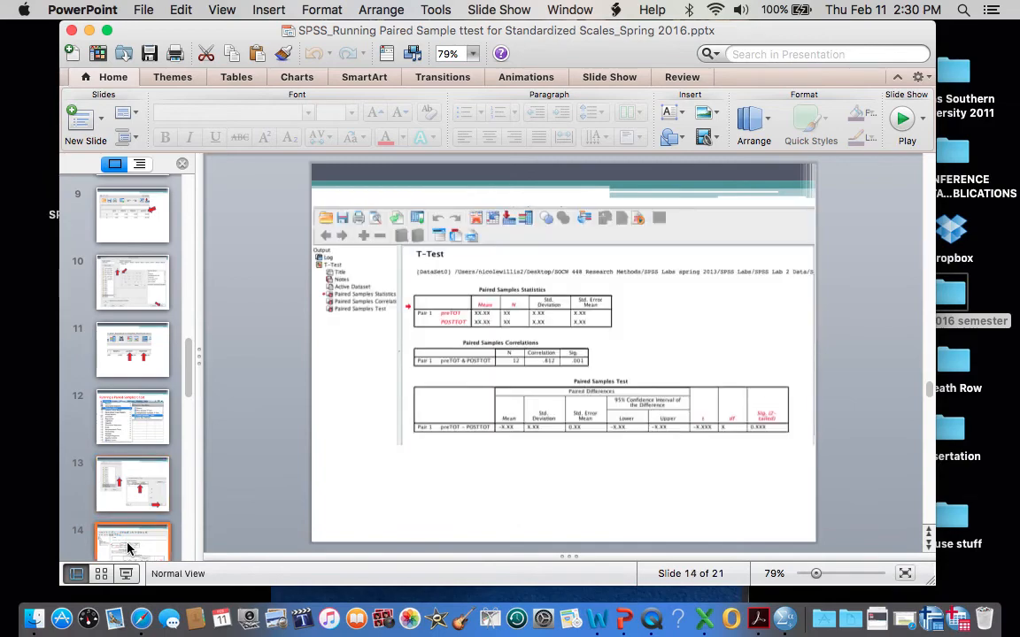
{"action": "left_click", "coordinate": [125, 574]}
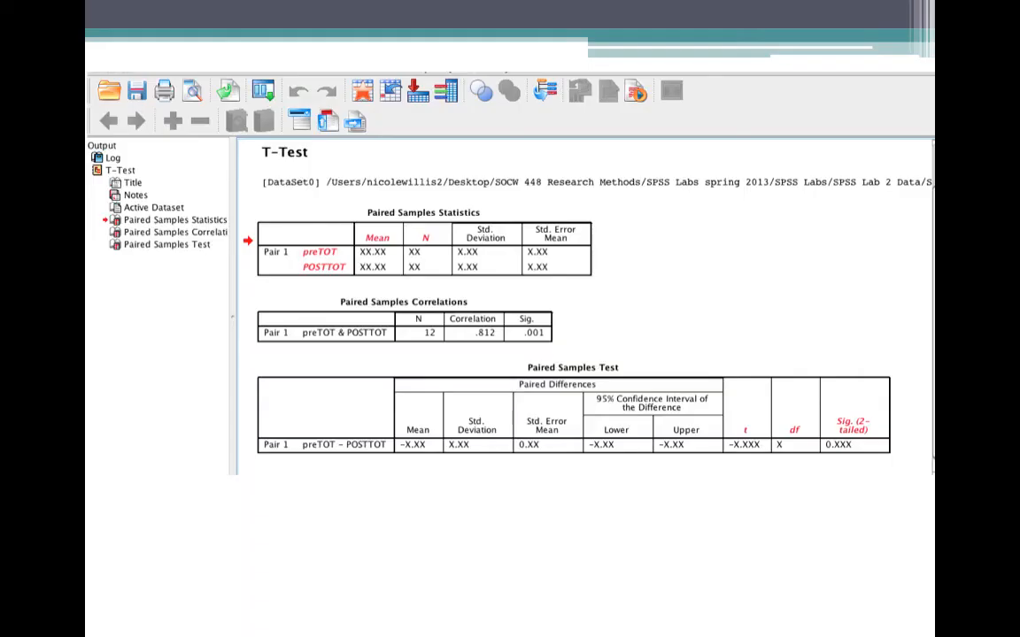